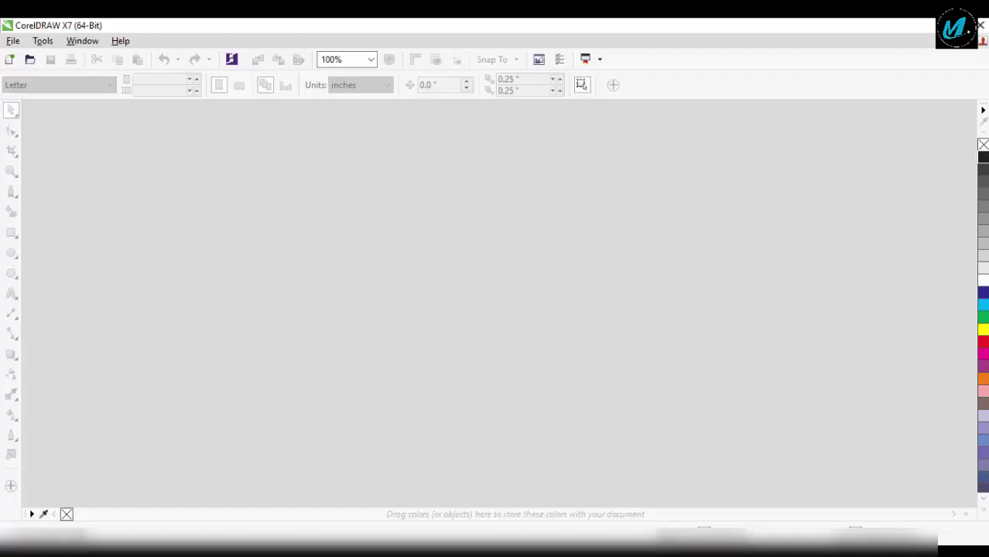
# Step: Create a new blank Letter-size document, Untitled-1, from the welcome screen
pyautogui.click(9, 59)
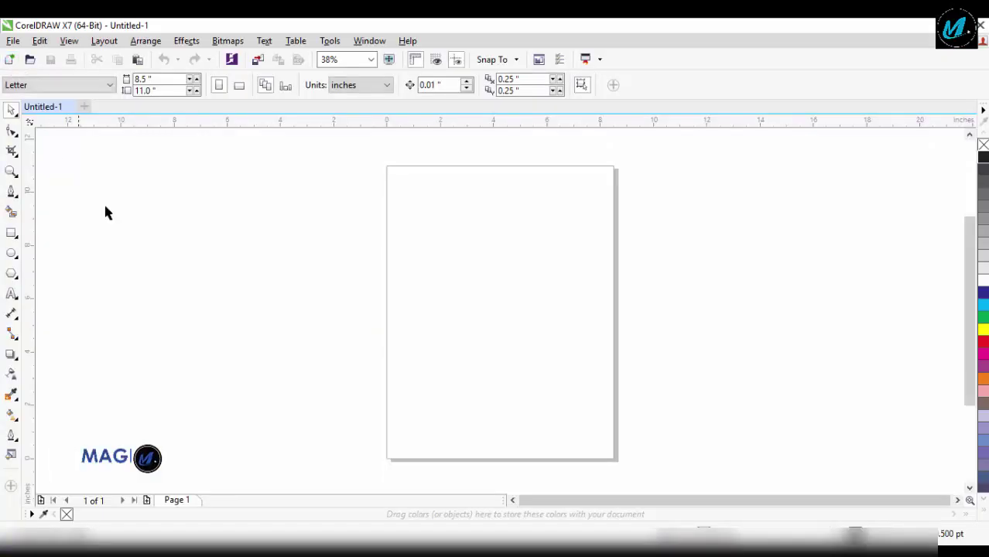
pyautogui.scroll(-2, 488, 255)
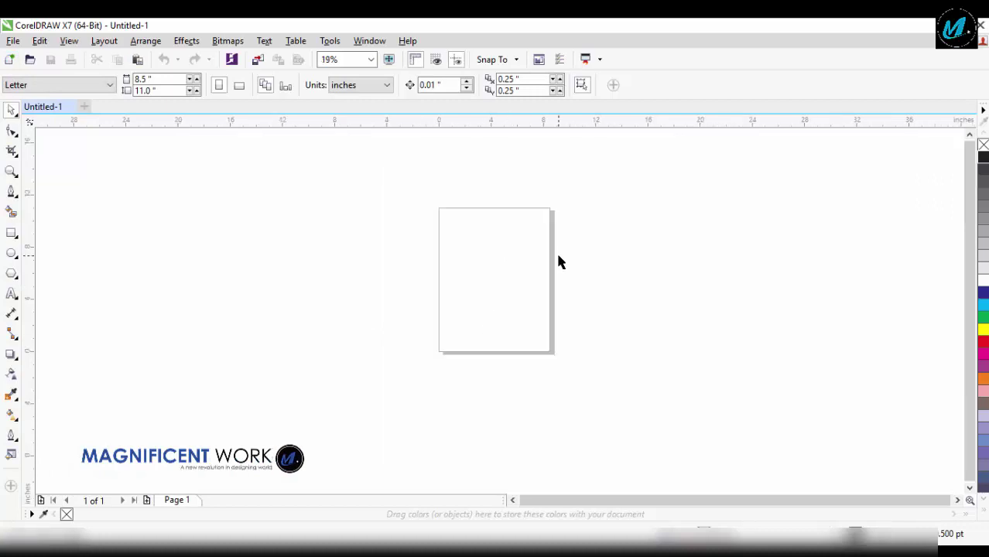
pyautogui.press('F6')
# Step: Draw a rectangle beside the page and size it to 9 × 15.7 inches
pyautogui.moveTo(574, 208); pyautogui.dragTo(669, 347)
pyautogui.press('space')
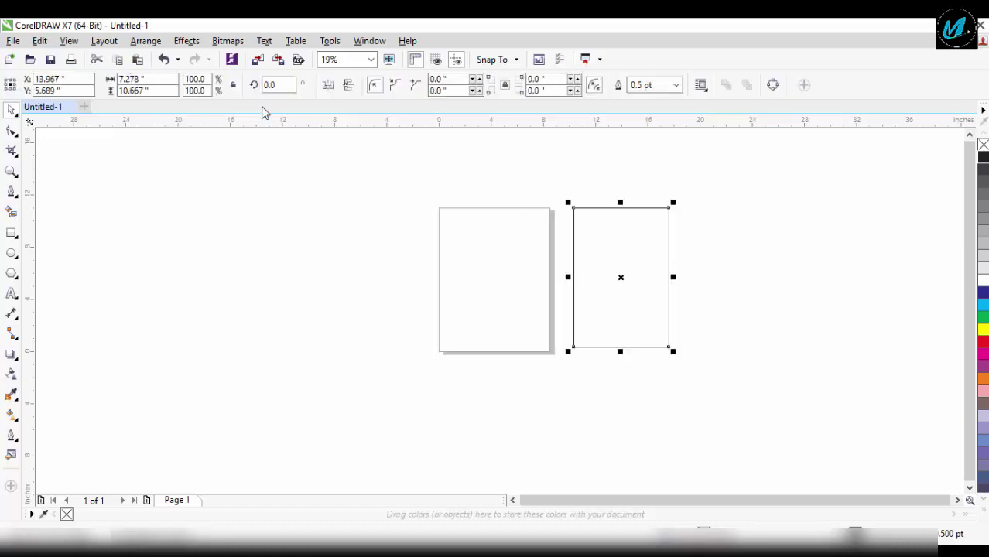
pyautogui.click(164, 80)
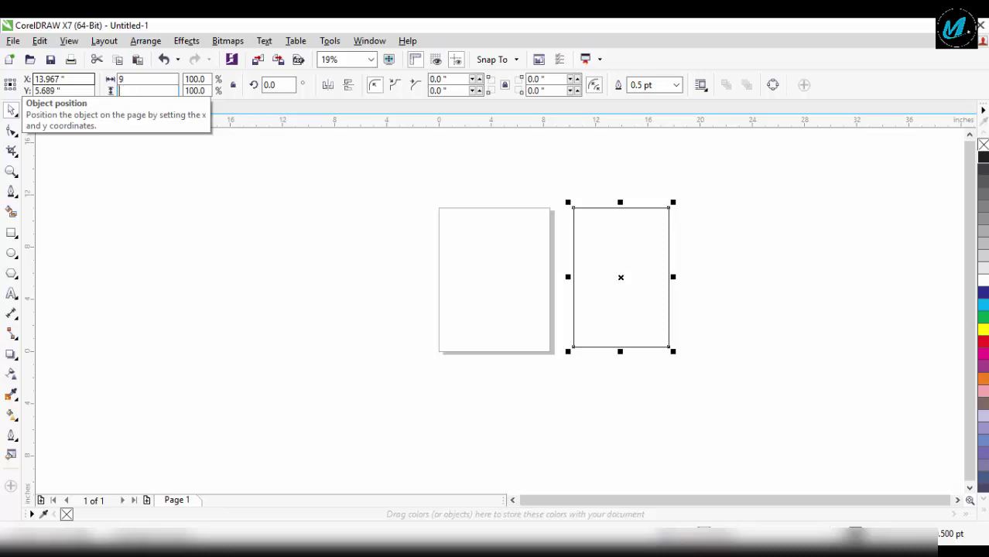
pyautogui.write('15.7')
pyautogui.press('Return')
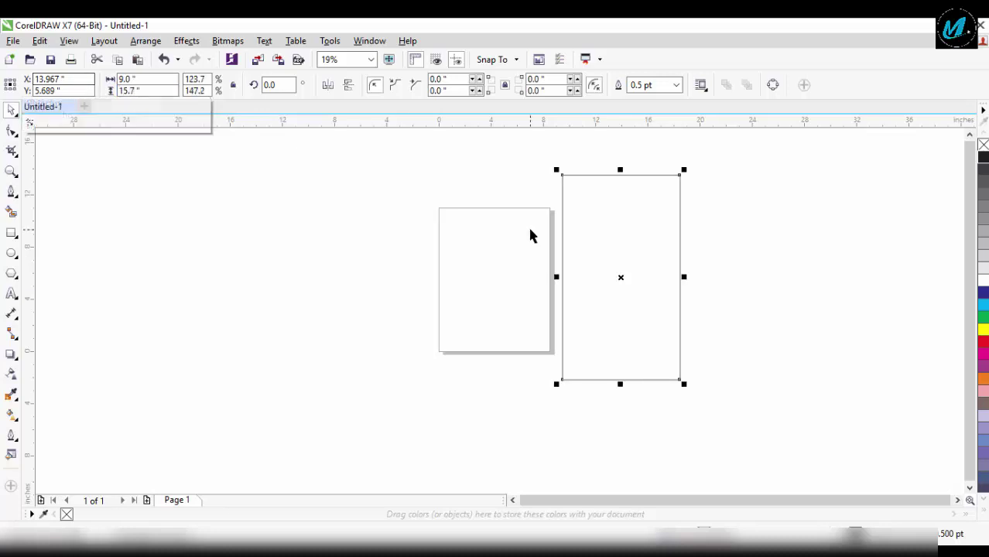
pyautogui.hotkey('shift', 'F2')
# Step: Move the tall rectangle right and add a 3-inch-wide centred middle column
pyautogui.moveTo(531, 236)
pyautogui.mouseDown()
pyautogui.moveTo(607, 246)
pyautogui.moveTo(601, 254)
pyautogui.mouseUp()
pyautogui.click(560, 179)
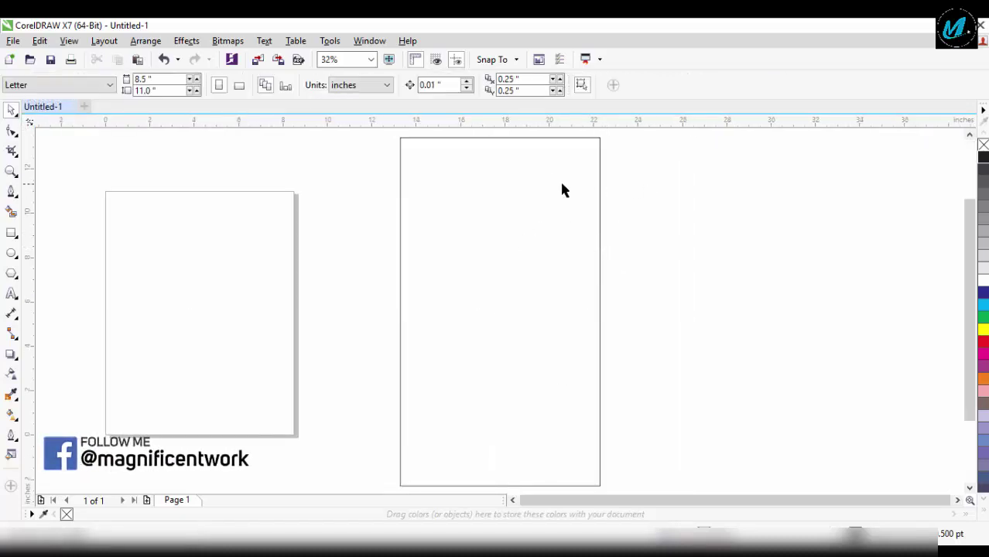
pyautogui.click(552, 181)
pyautogui.click(162, 83)
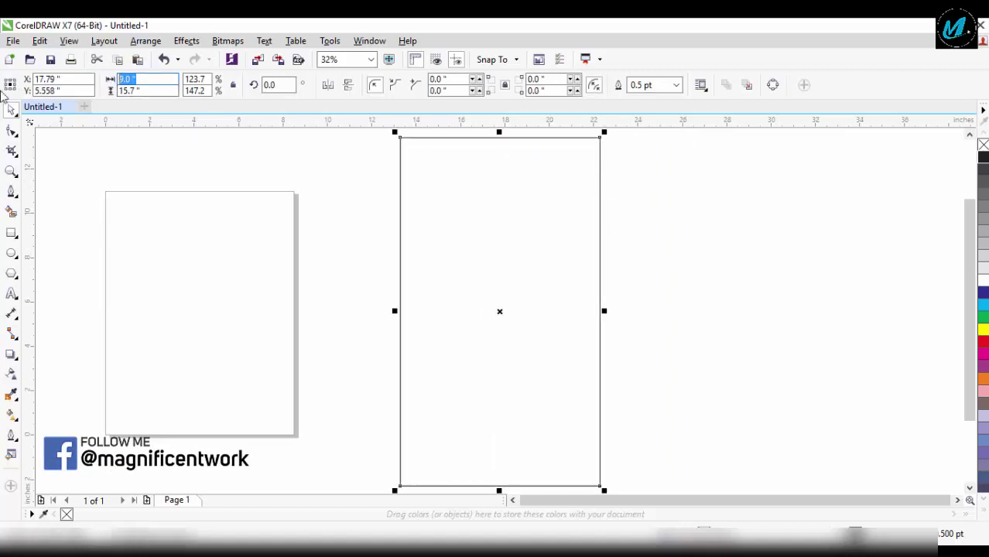
pyautogui.press('Return')
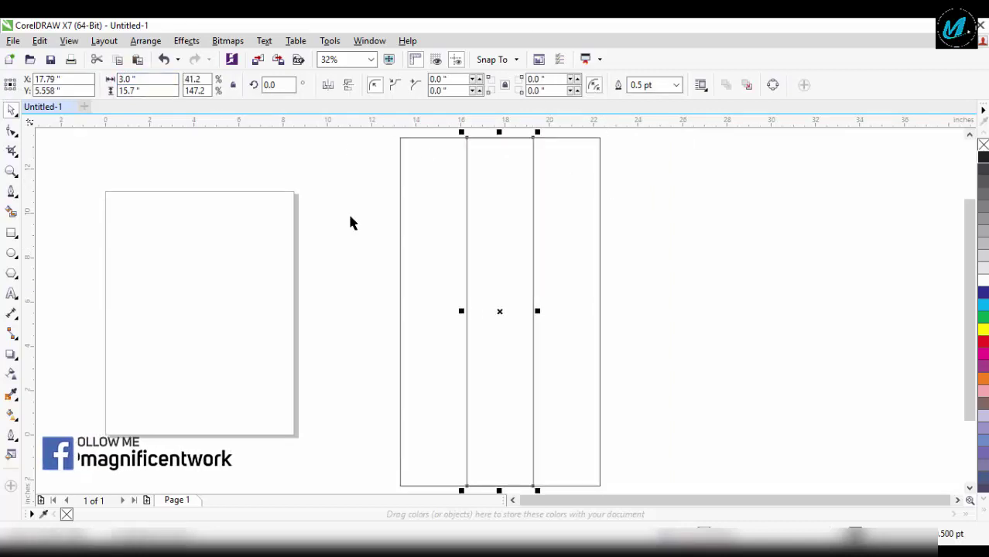
# Step: Place a spare 3-inch column copy just right of the grid
pyautogui.click(640, 164)
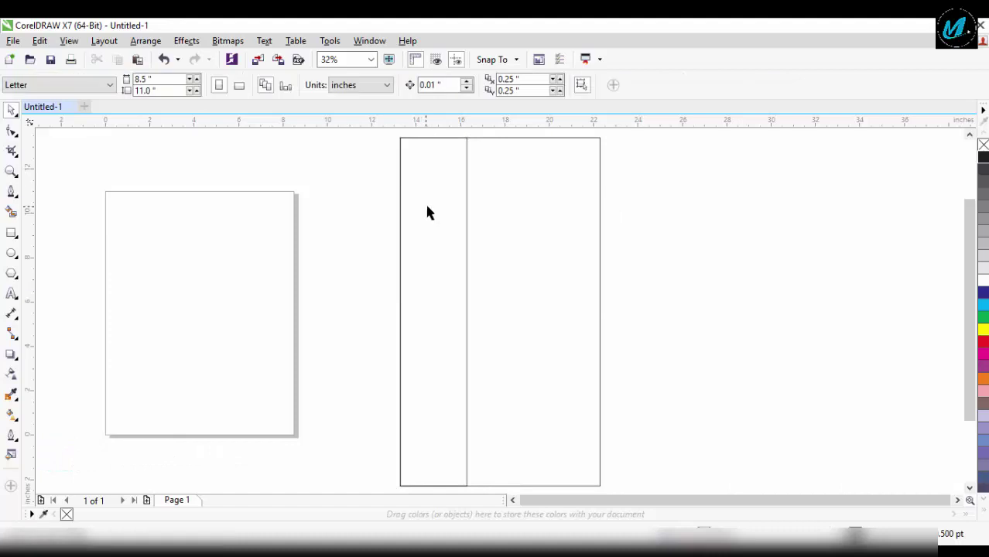
pyautogui.moveTo(493, 215); pyautogui.dragTo(473, 214)
pyautogui.hotkey('ctrl', 'z')
pyautogui.click(629, 219)
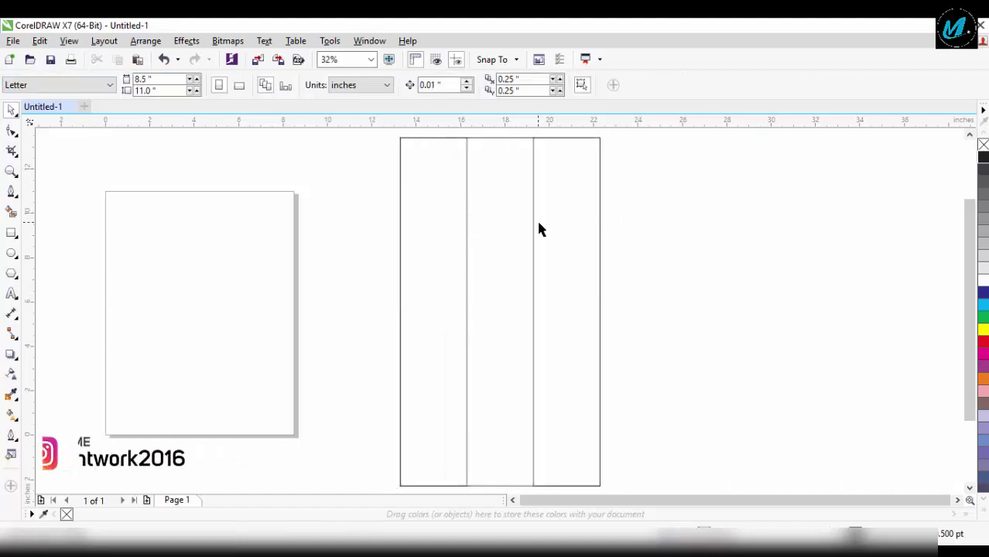
pyautogui.moveTo(537, 219); pyautogui.dragTo(700, 224)
pyautogui.hotkey('ctrl', 'z')
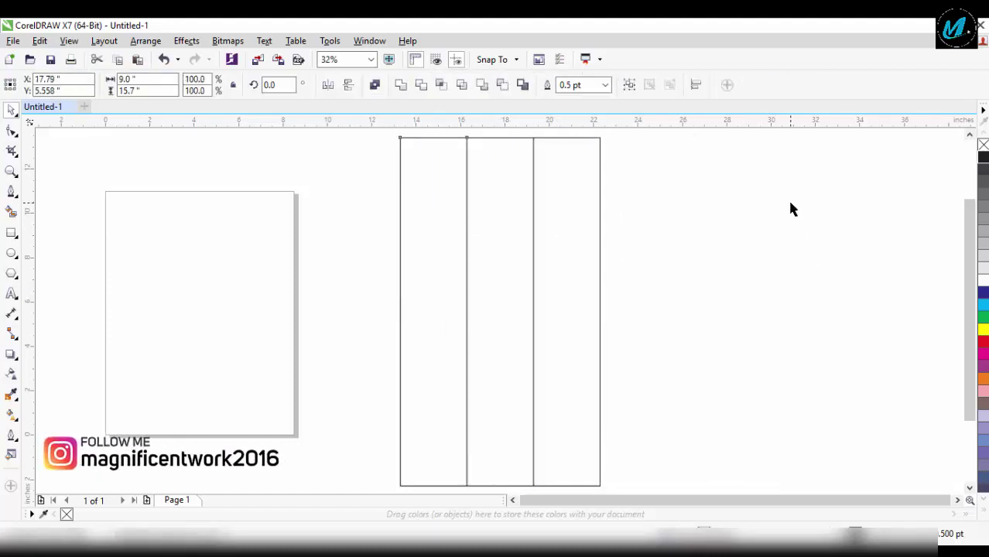
pyautogui.moveTo(600, 224); pyautogui.dragTo(719, 228)
# Step: Resize the column copy to a 9 × 3.5 inch band, aligned top-centre on the grid
pyautogui.doubleClick(130, 90)
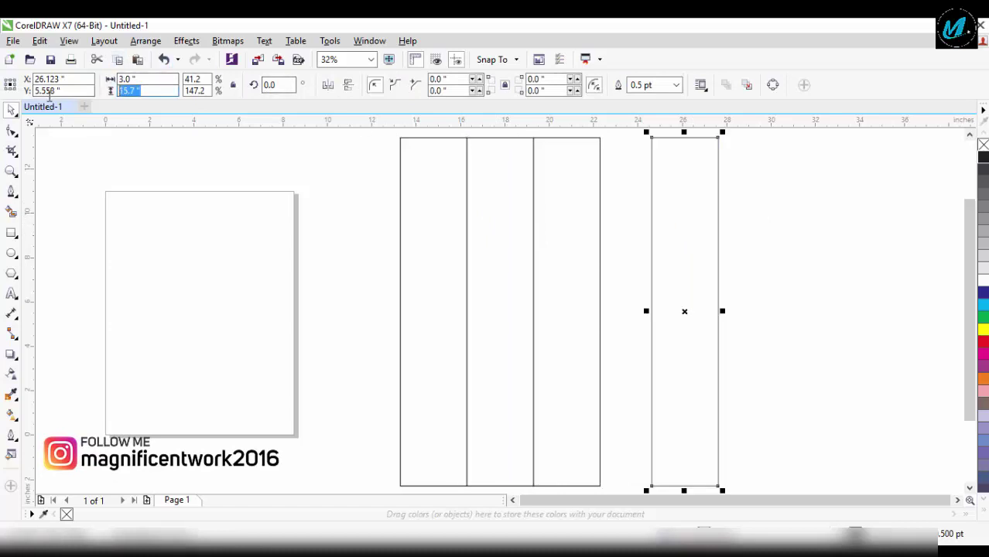
pyautogui.write('3.5')
pyautogui.press('Return')
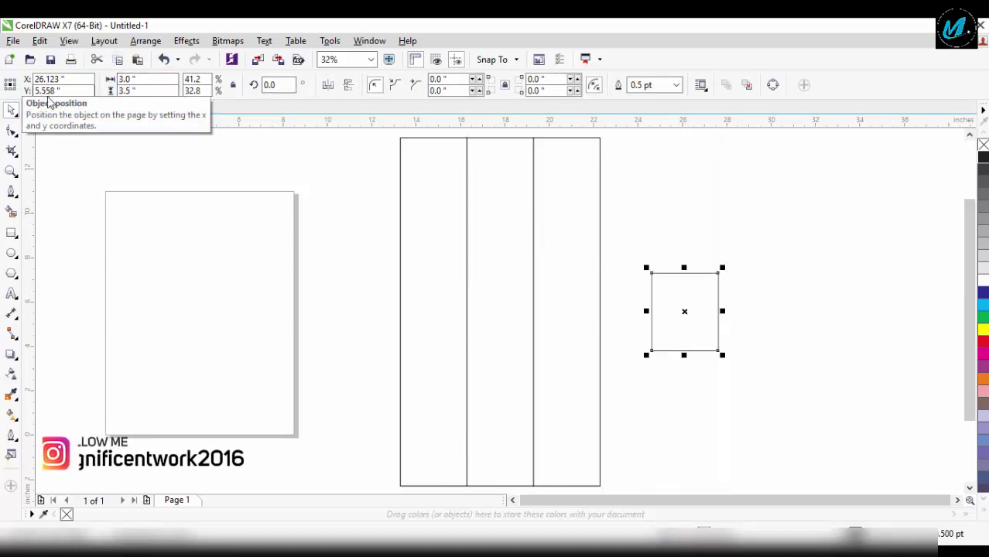
pyautogui.doubleClick(167, 83)
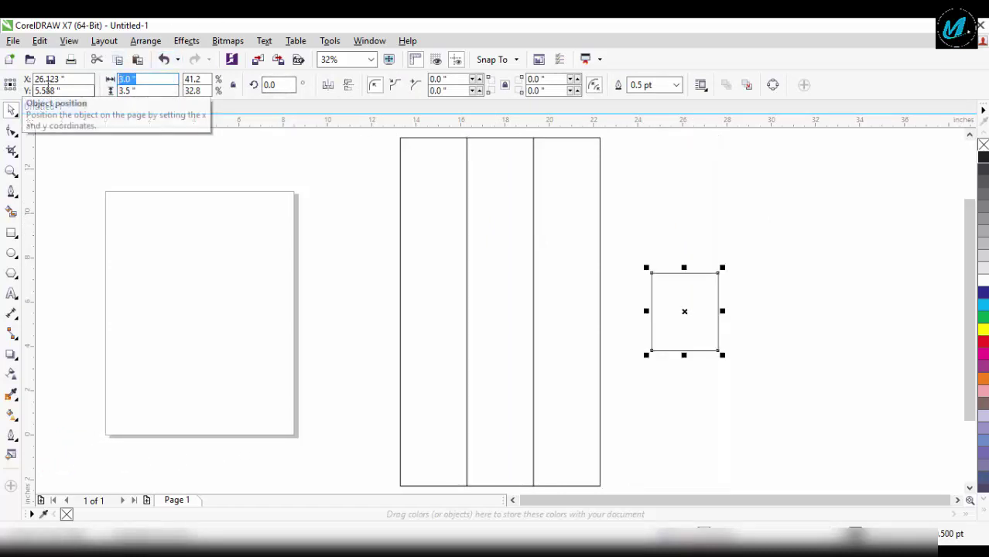
pyautogui.write('9')
pyautogui.press('Return')
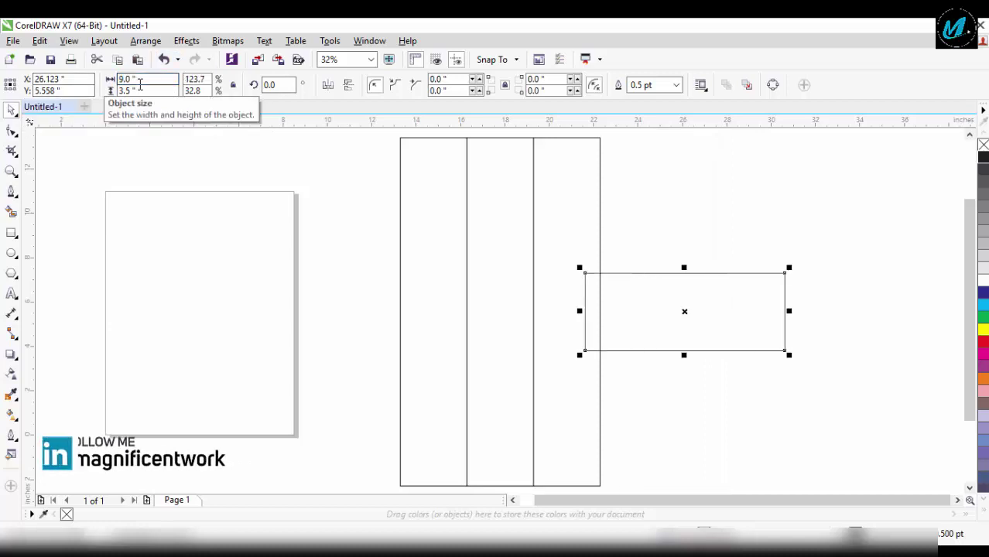
pyautogui.keyDown('shift'); pyautogui.click(504, 180); pyautogui.keyUp('shift')
pyautogui.press('t')
pyautogui.press('e')
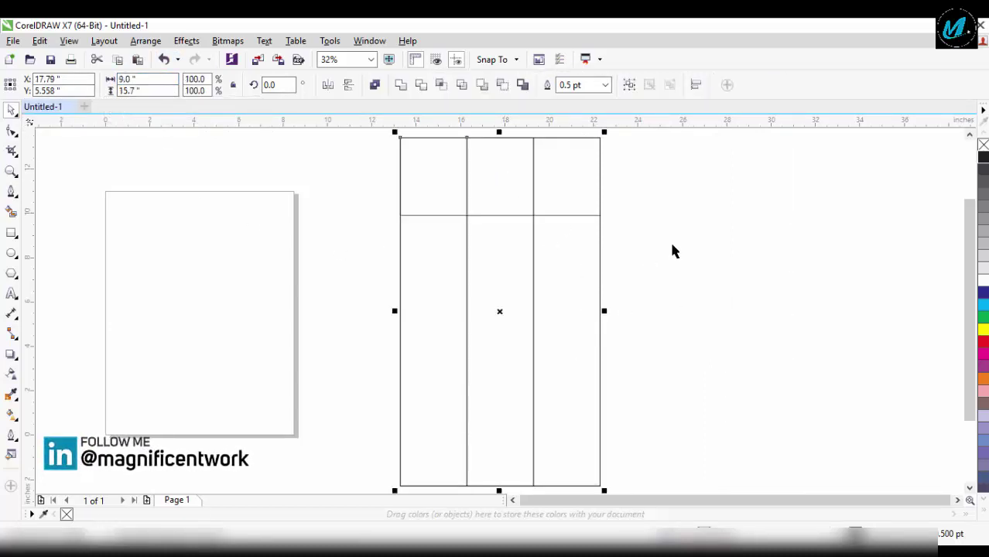
# Step: Copy the 3.5-inch band and align it bottom-centre on the grid
pyautogui.click(548, 207)
pyautogui.moveTo(585, 200); pyautogui.dragTo(786, 199)
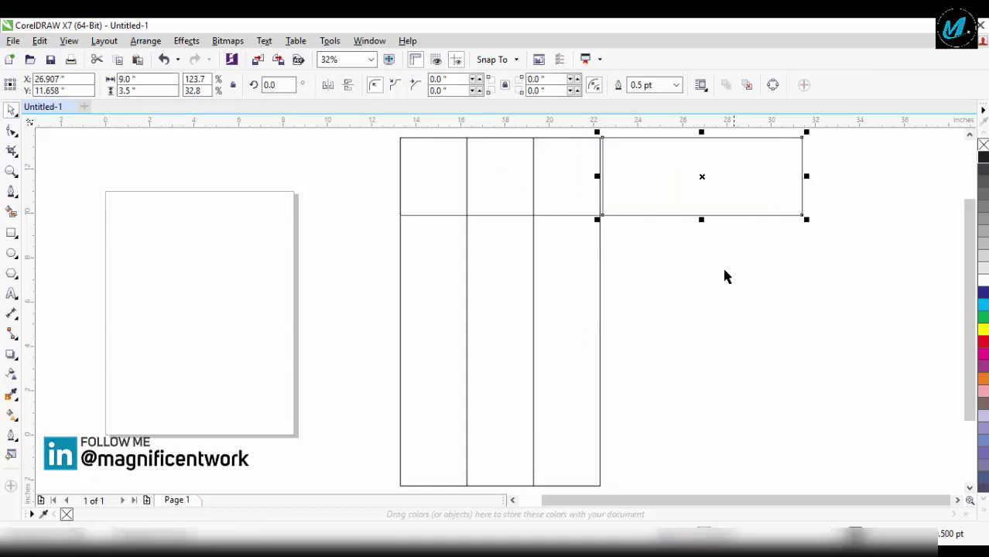
pyautogui.keyDown('shift'); pyautogui.click(508, 422); pyautogui.keyUp('shift')
pyautogui.press('b')
pyautogui.press('e')
# Step: Add a 1.75-inch-high band copy aligned to the grid's bottom centre
pyautogui.click(685, 330)
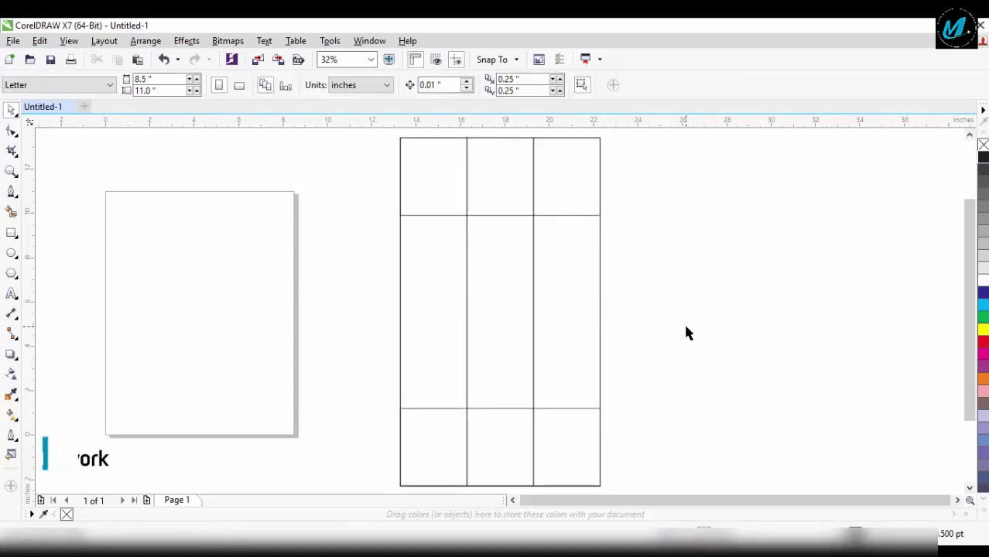
pyautogui.moveTo(518, 437); pyautogui.dragTo(730, 427)
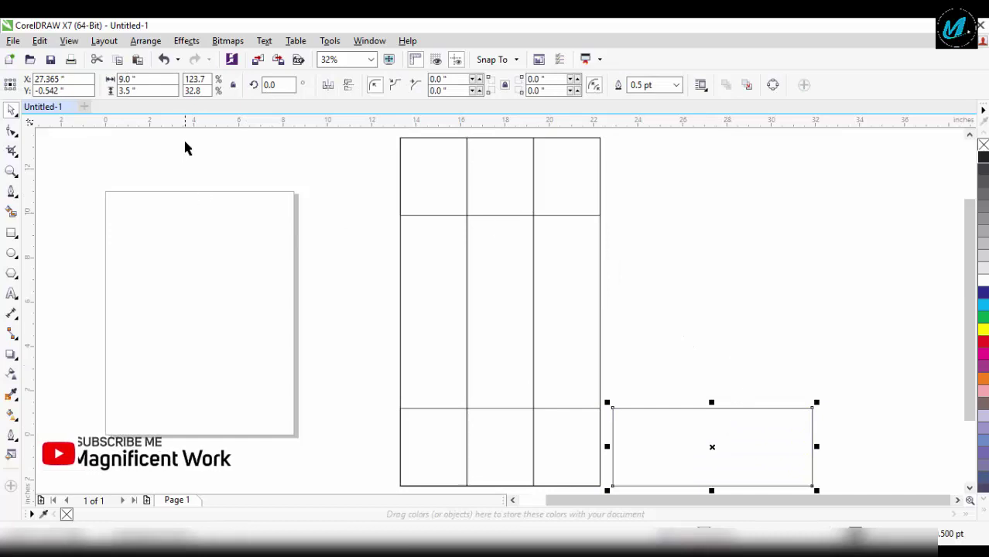
pyautogui.doubleClick(128, 91)
pyautogui.write('1.75')
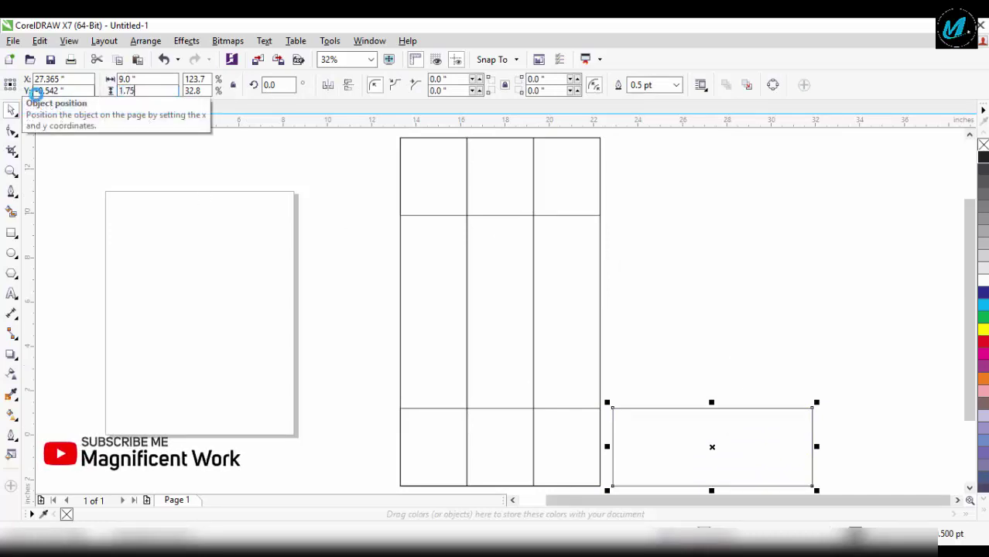
pyautogui.press('Return')
pyautogui.keyDown('shift'); pyautogui.click(532, 361); pyautogui.keyUp('shift')
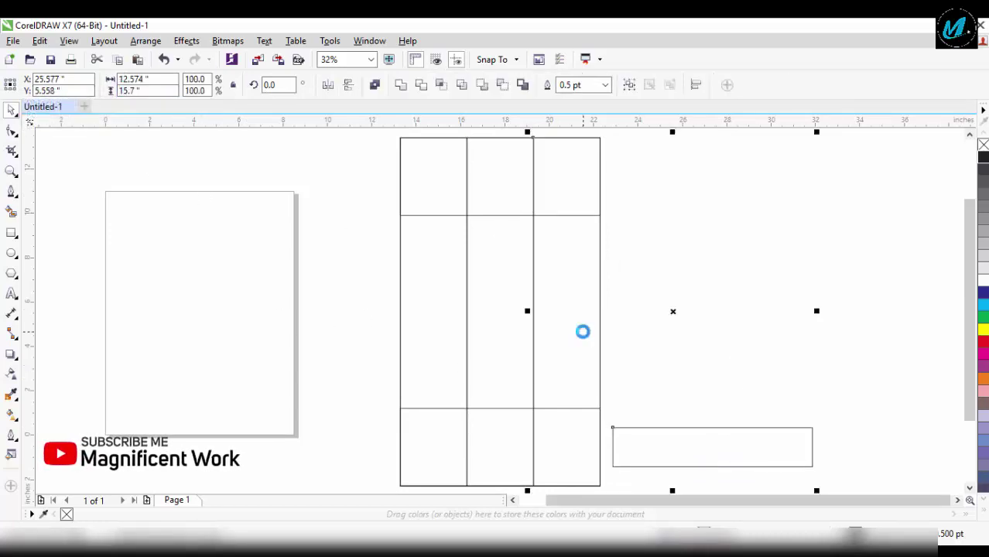
pyautogui.press('c')
pyautogui.press('b')
pyautogui.click(676, 371)
# Step: Make another band copy 15.7 inches tall beside the grid
pyautogui.moveTo(570, 478)
pyautogui.mouseDown()
pyautogui.moveTo(813, 462)
pyautogui.moveTo(792, 464)
pyautogui.mouseUp()
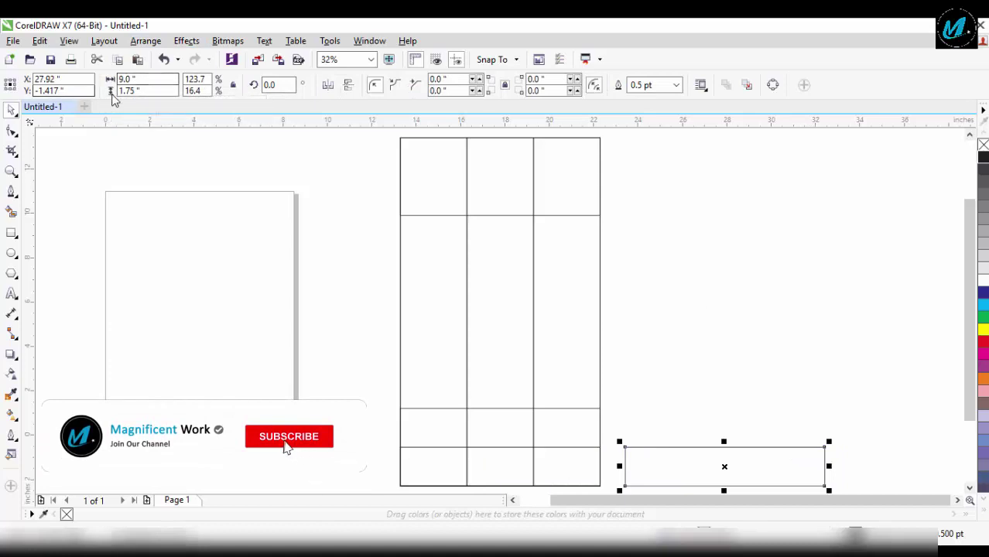
pyautogui.doubleClick(132, 90)
pyautogui.write('15.7')
pyautogui.press('Return')
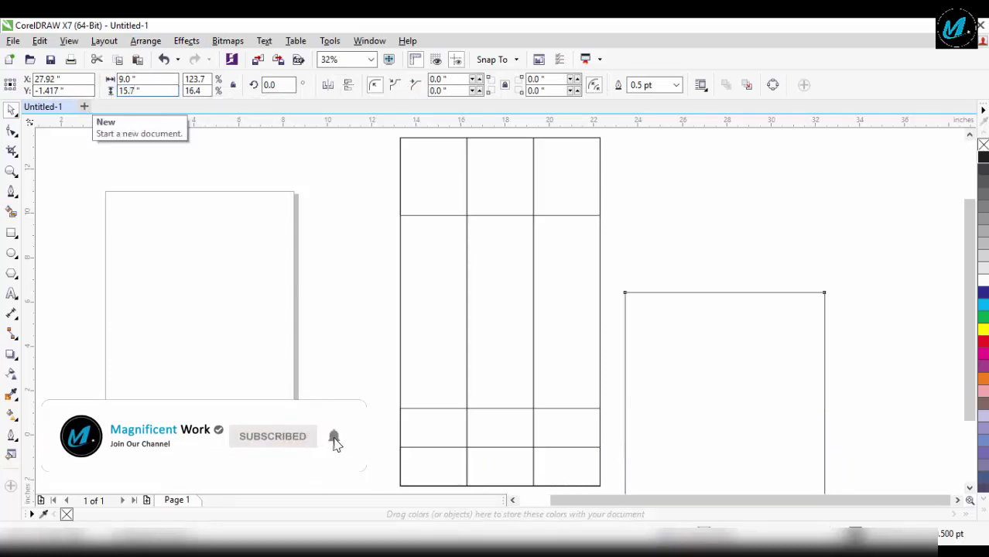
# Step: Try shortening and copying the column grid, then undo those changes
pyautogui.click(576, 253)
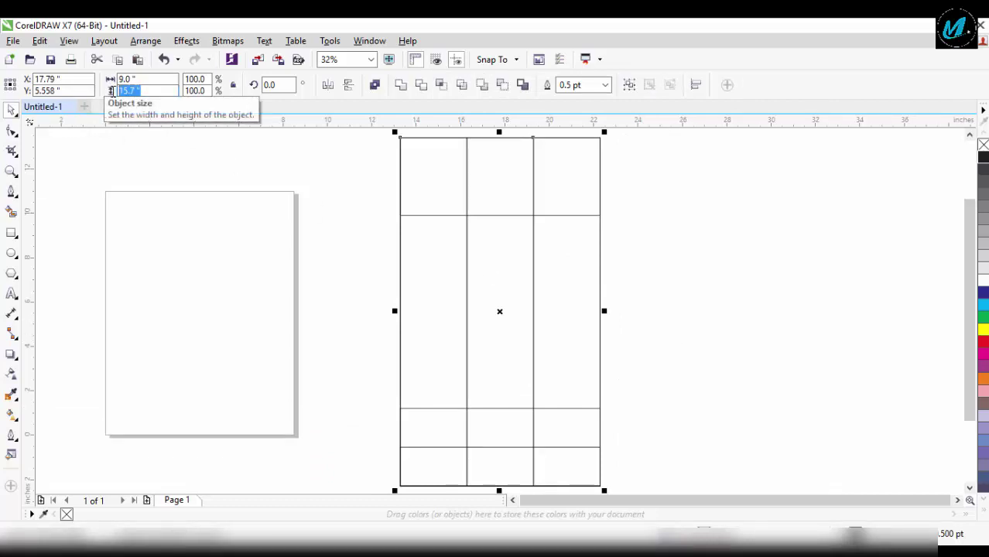
pyautogui.write('10.4')
pyautogui.press('Return')
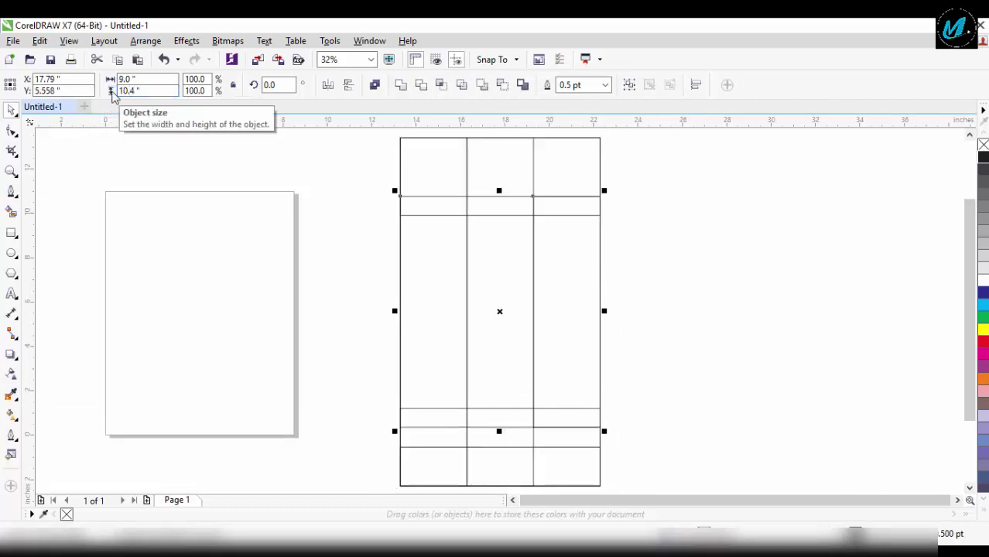
pyautogui.moveTo(497, 287); pyautogui.dragTo(722, 369)
pyautogui.click(585, 287)
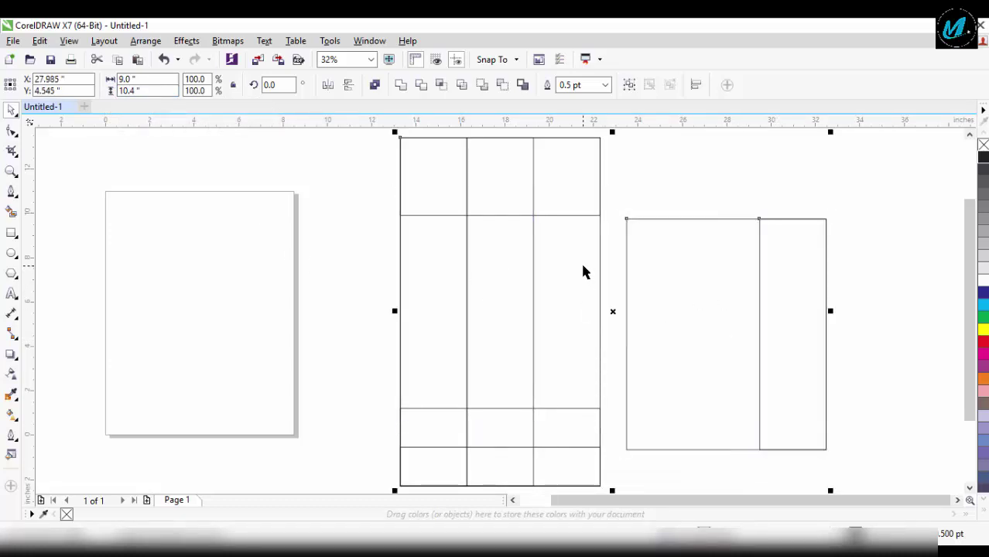
pyautogui.click(655, 332)
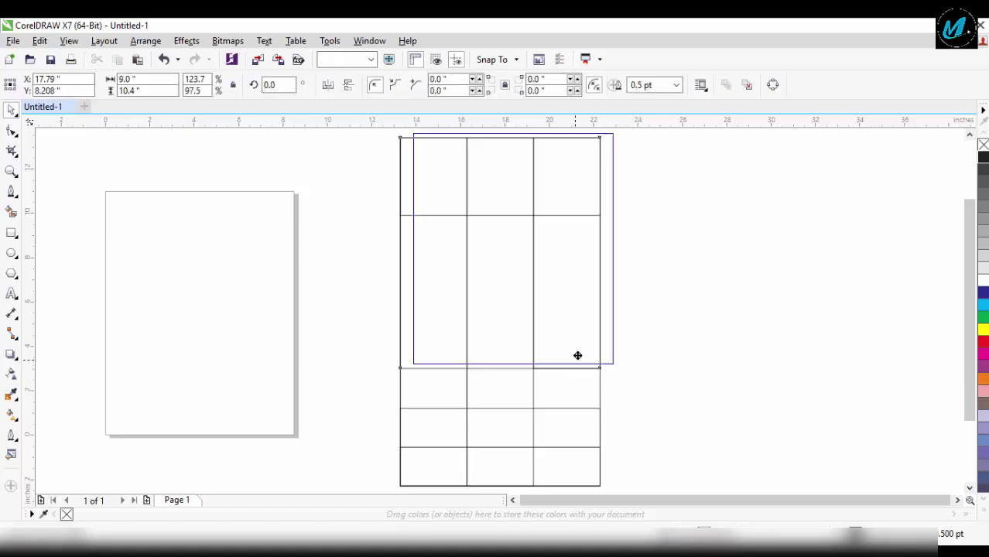
pyautogui.moveTo(566, 375)
pyautogui.mouseDown()
pyautogui.moveTo(581, 350)
pyautogui.moveTo(583, 381)
pyautogui.mouseUp()
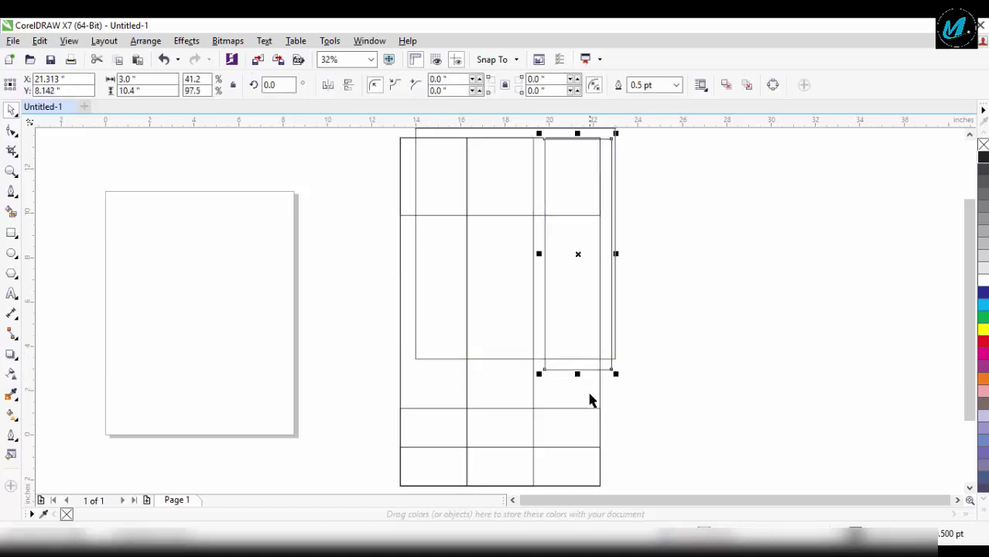
pyautogui.hotkey('ctrl', 'z')
pyautogui.hotkey('ctrl', 'z')
pyautogui.hotkey('ctrl', 'shift', 'z')
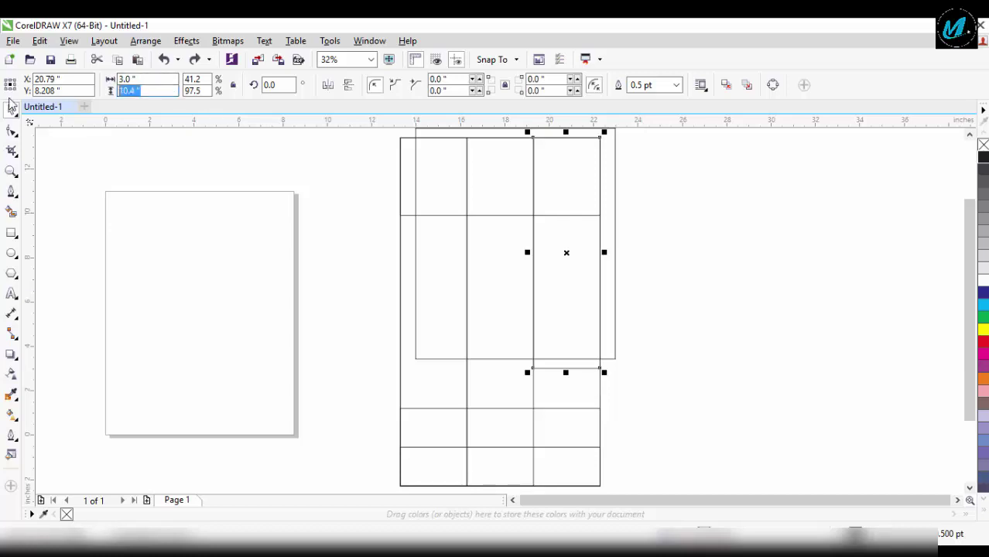
# Step: Give the tall rectangle a 15.7-inch height and align it right and bottom to the grid
pyautogui.write('9')
pyautogui.press('Return')
pyautogui.hotkey('ctrl', 'z')
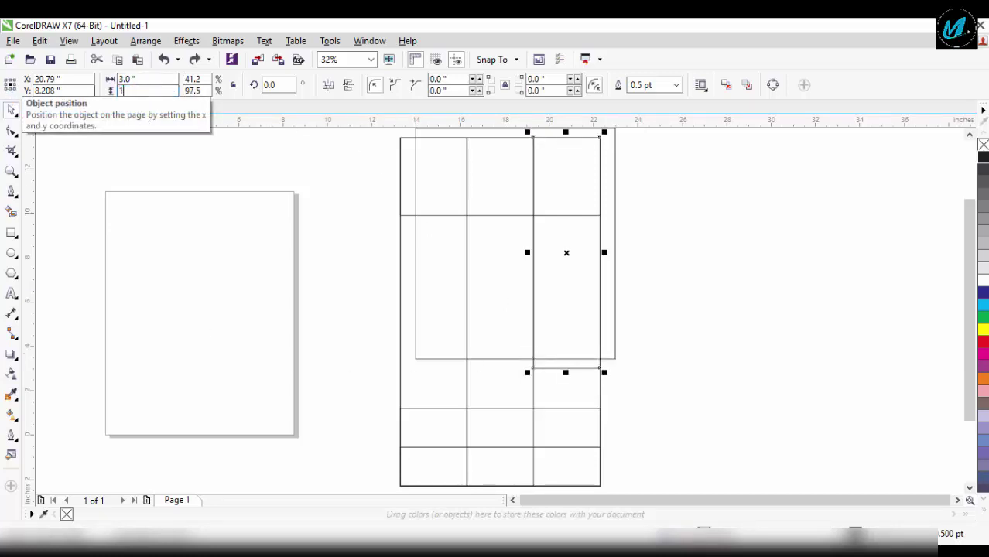
pyautogui.press('Return')
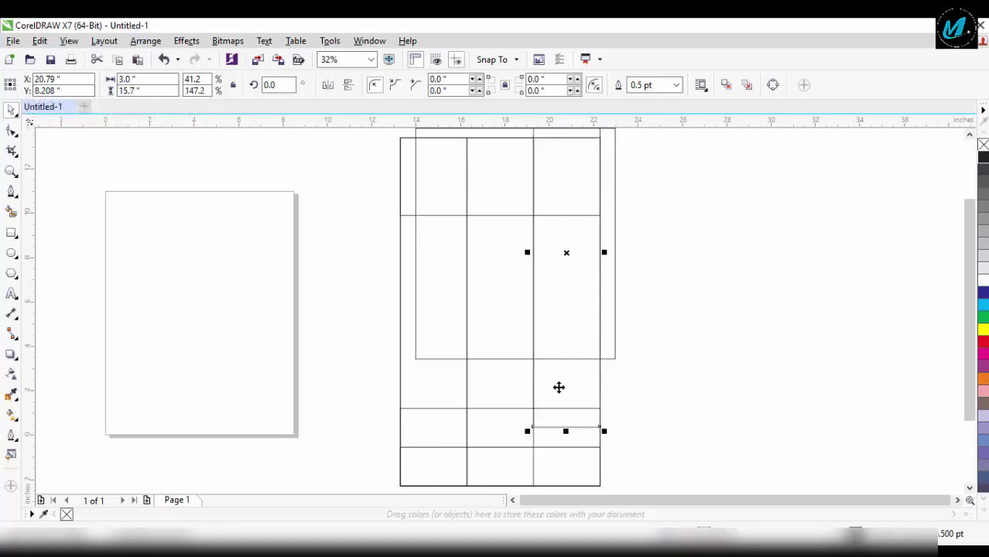
pyautogui.moveTo(560, 387); pyautogui.dragTo(767, 387)
pyautogui.hotkey('ctrl', 'a')
pyautogui.press('r')
pyautogui.press('b')
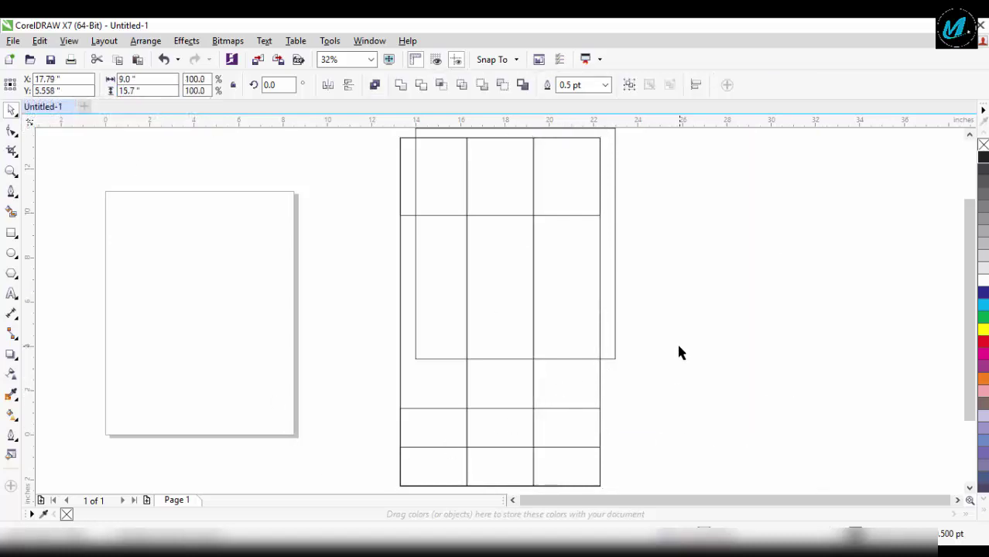
# Step: Remove the stray wide rectangle overlapping the grid
pyautogui.click(679, 352)
pyautogui.moveTo(610, 356); pyautogui.dragTo(702, 372)
pyautogui.hotkey('ctrl', 'a')
pyautogui.click(416, 377)
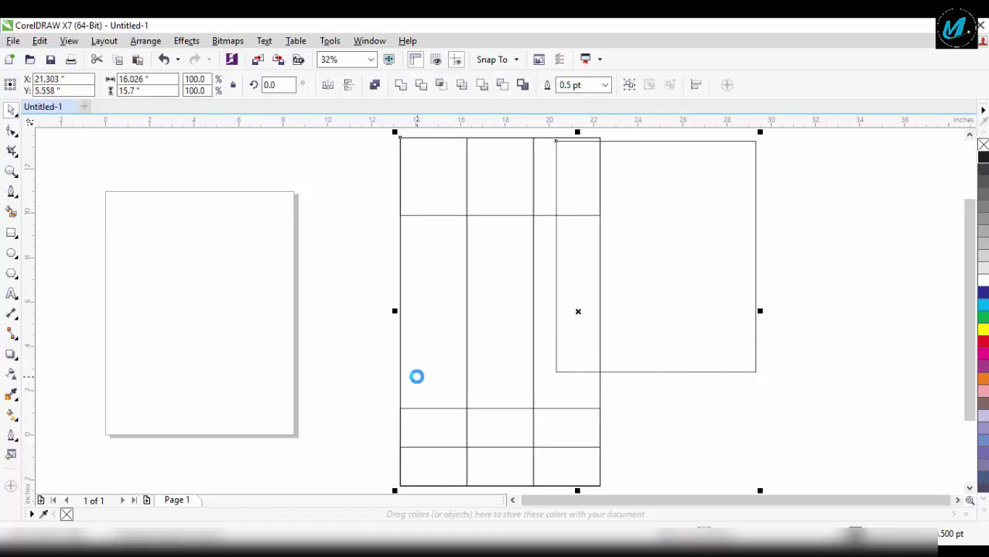
pyautogui.hotkey('ctrl', 'z')
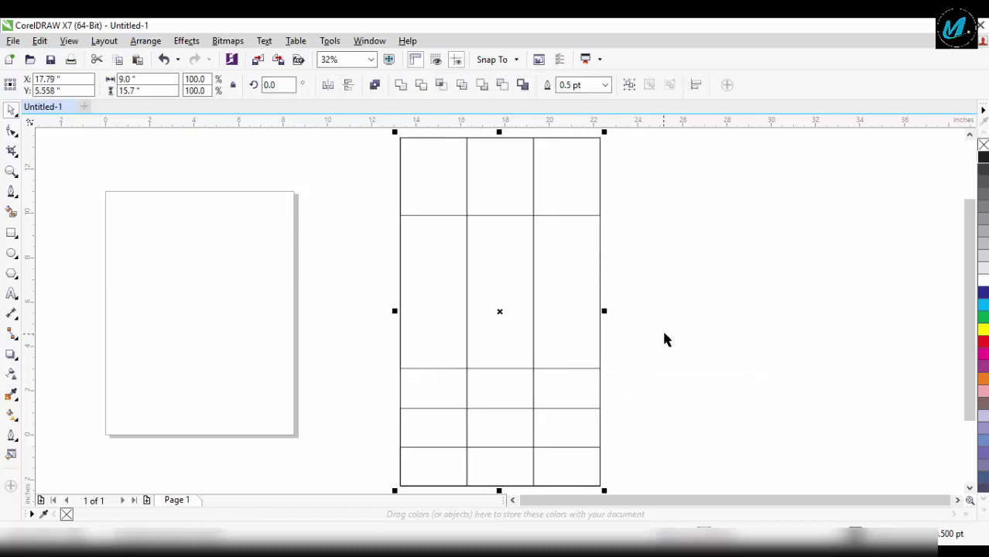
pyautogui.click(671, 303)
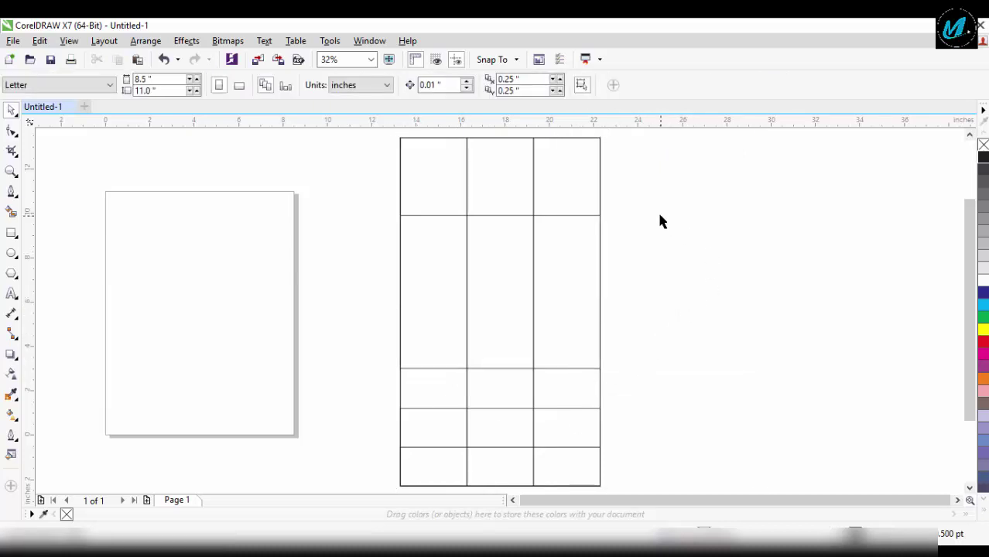
# Step: Draw a long horizontal 2-point line and align it centred on the grid's lower band
pyautogui.click(12, 191)
pyautogui.click(94, 160)
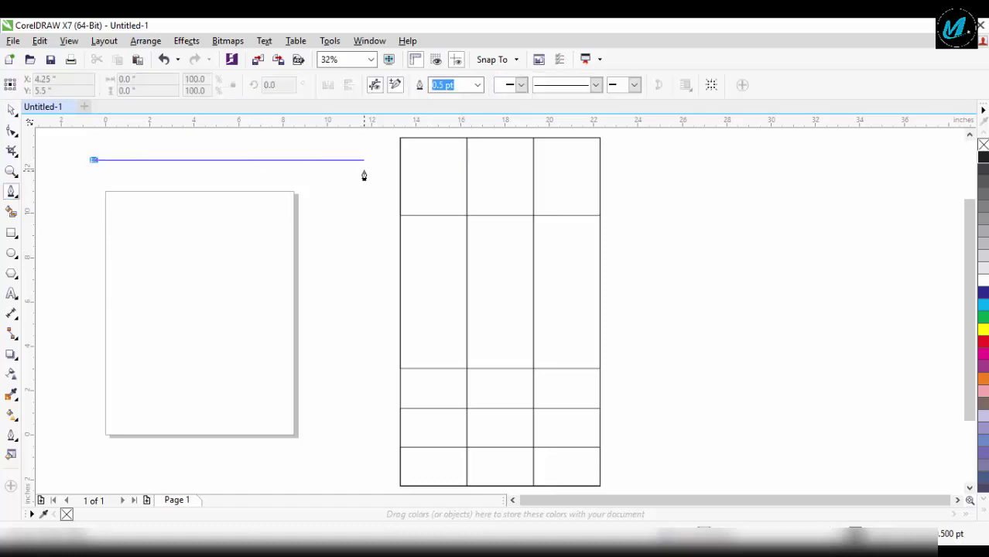
pyautogui.click(365, 161)
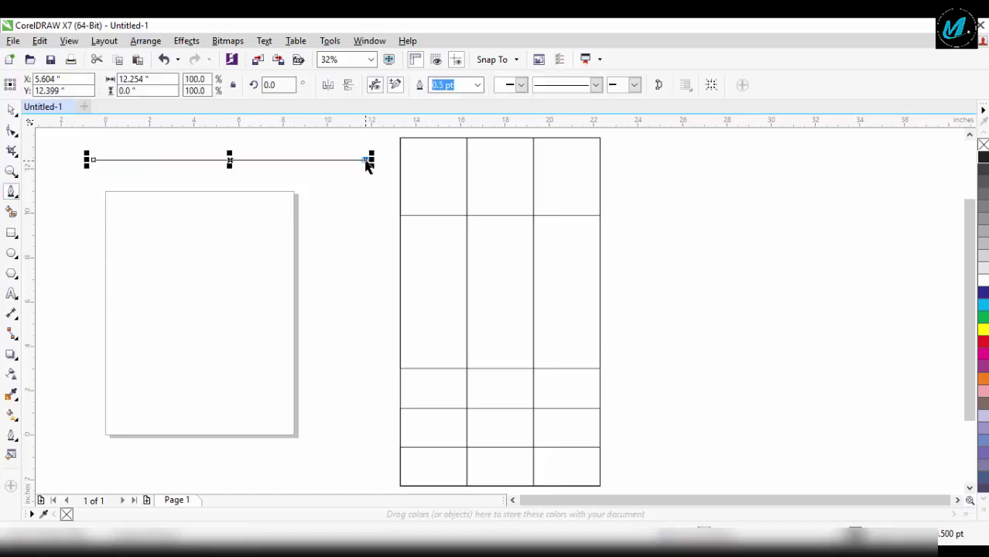
pyautogui.press('space')
pyautogui.click(415, 174)
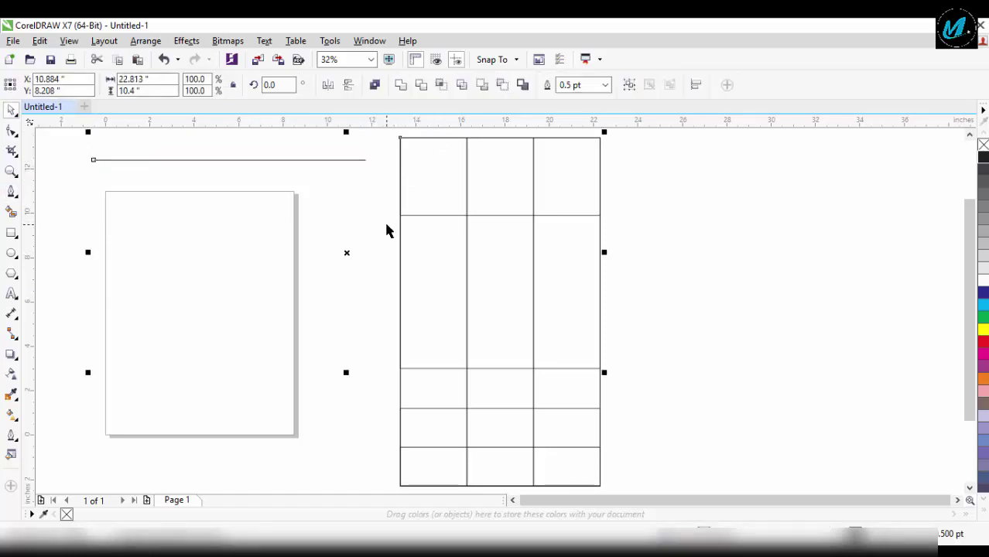
pyautogui.press('b')
pyautogui.press('c')
pyautogui.click(720, 306)
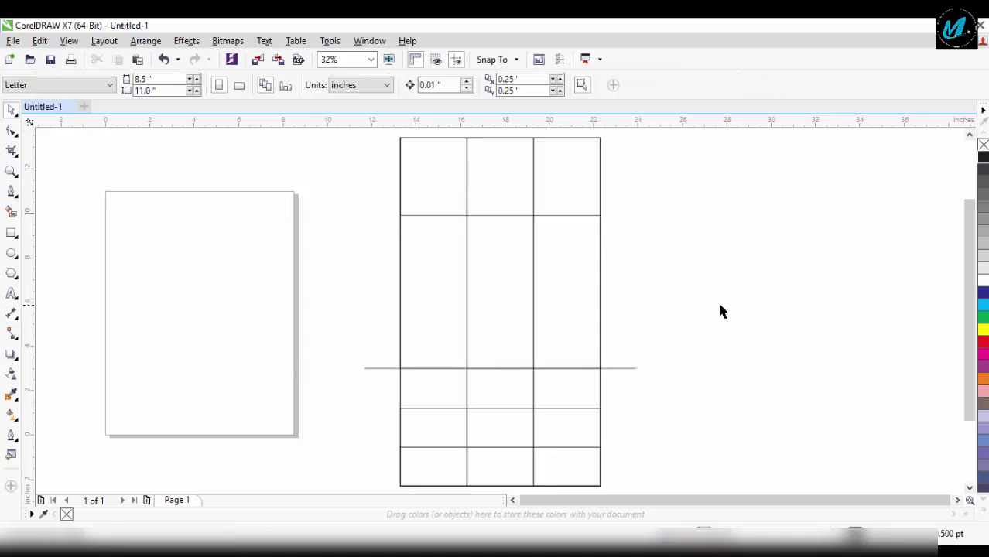
# Step: Duplicate the horizontal line and move the copy up to the top row boundary
pyautogui.moveTo(620, 370); pyautogui.dragTo(646, 290)
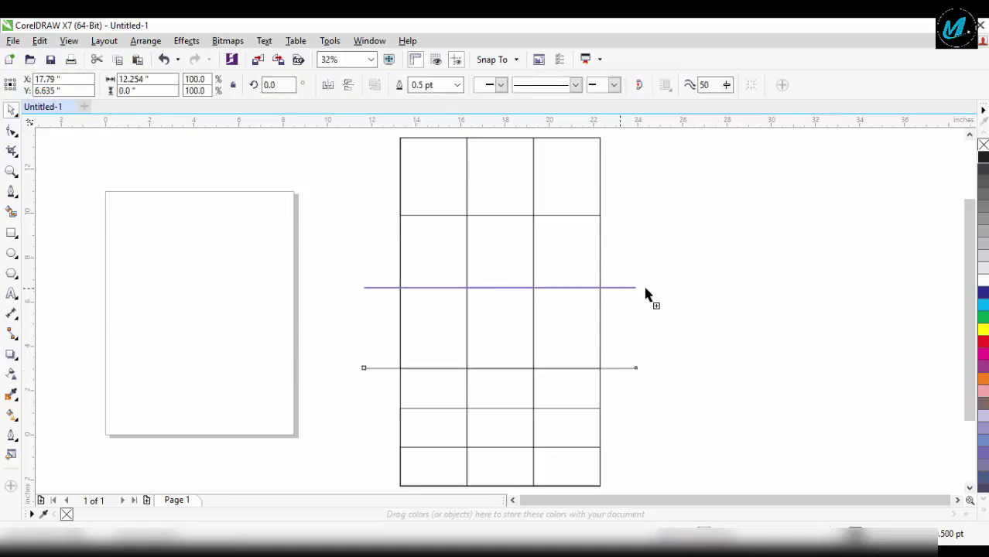
pyautogui.keyDown('shift'); pyautogui.click(588, 222); pyautogui.keyUp('shift')
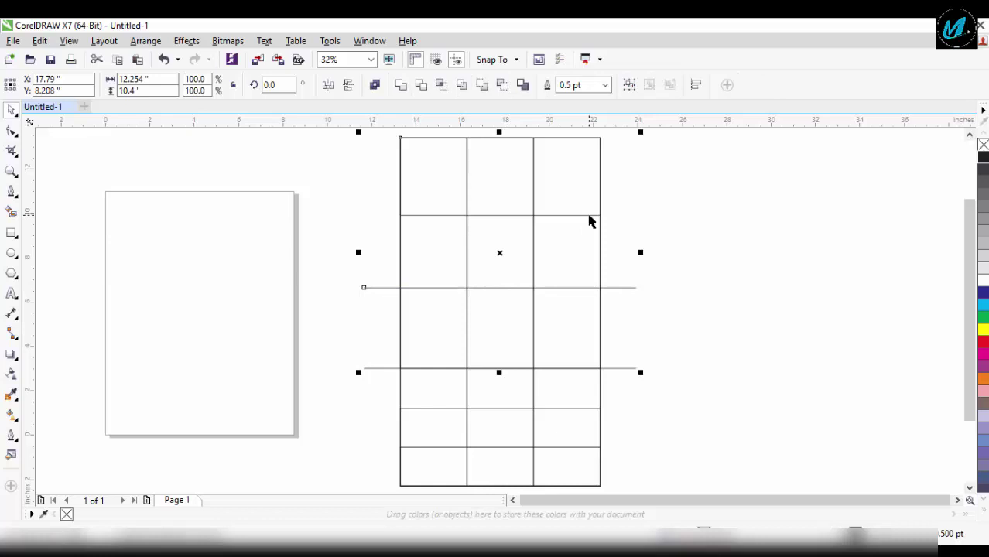
pyautogui.click(627, 232)
pyautogui.moveTo(599, 181); pyautogui.dragTo(630, 219)
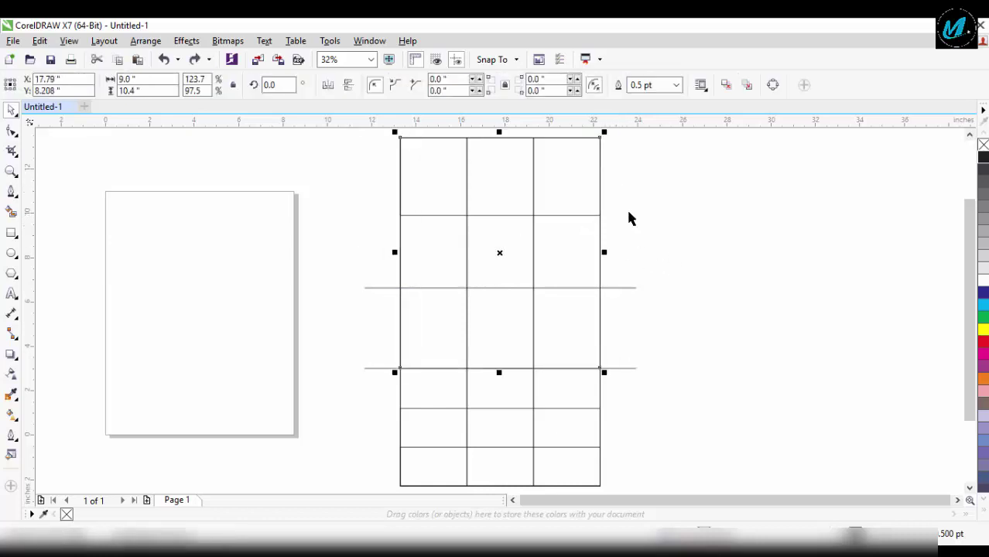
pyautogui.click(571, 199)
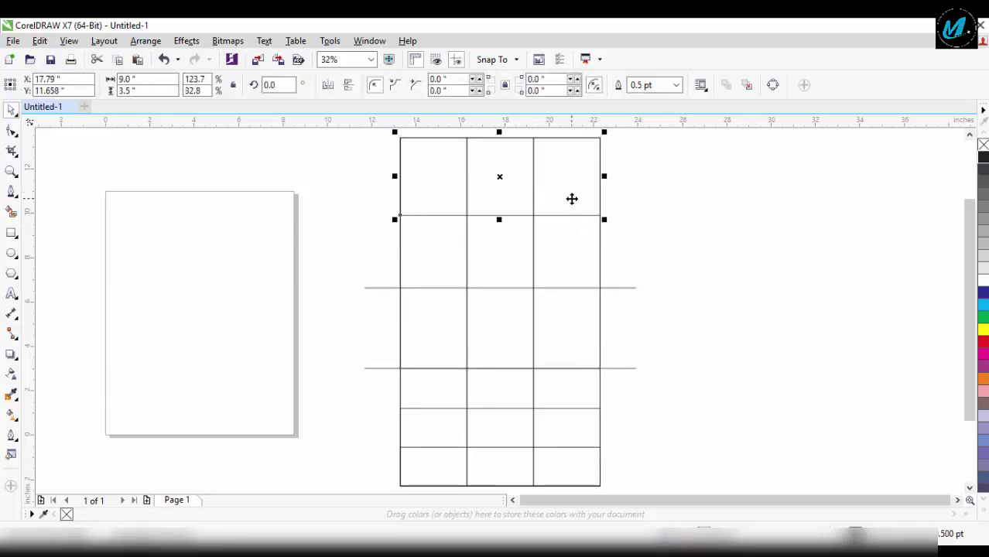
pyautogui.click(659, 325)
pyautogui.moveTo(629, 292); pyautogui.dragTo(548, 189)
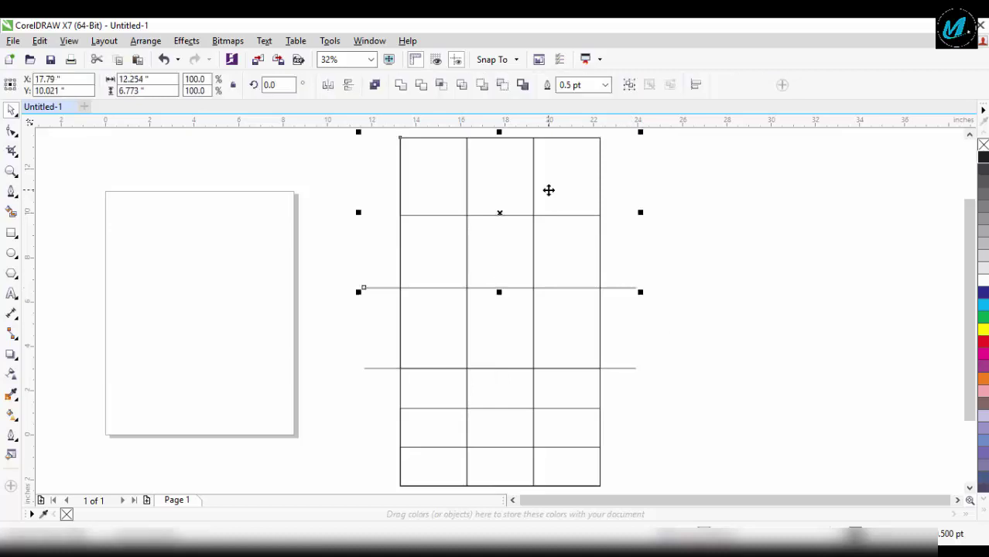
pyautogui.click(710, 219)
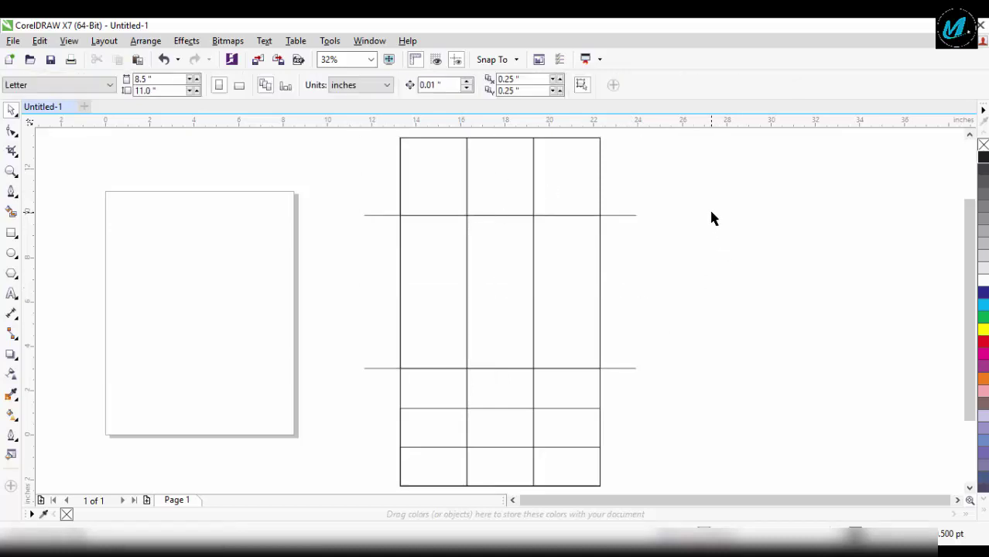
pyautogui.scroll(-2, 710, 218)
# Step: Rotate a copy of the horizontal line 90°, stretch it, and left-align it to the grid
pyautogui.scroll(1, 652, 310)
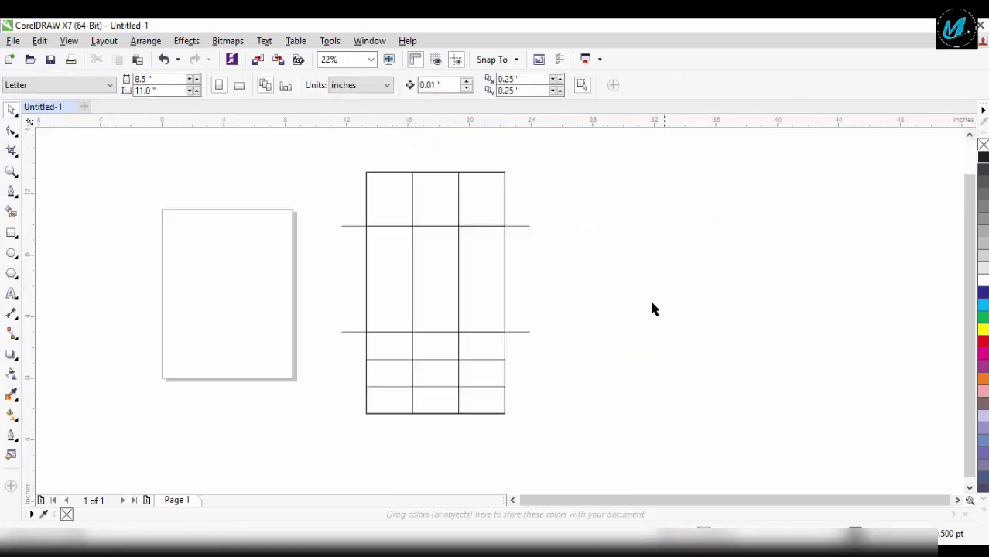
pyautogui.click(531, 226)
pyautogui.click(531, 226)
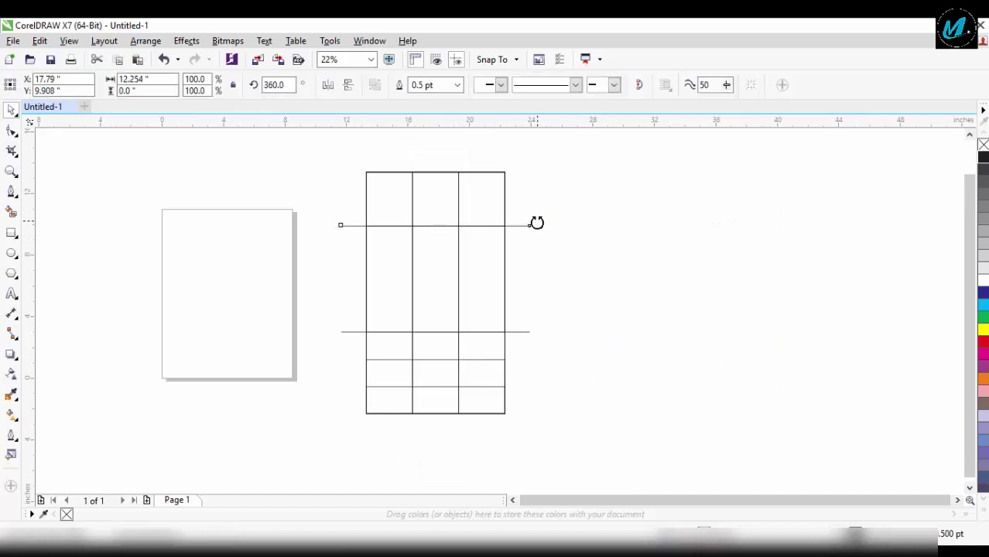
pyautogui.moveTo(532, 224)
pyautogui.mouseDown()
pyautogui.moveTo(480, 403)
pyautogui.moveTo(444, 428)
pyautogui.mouseUp()
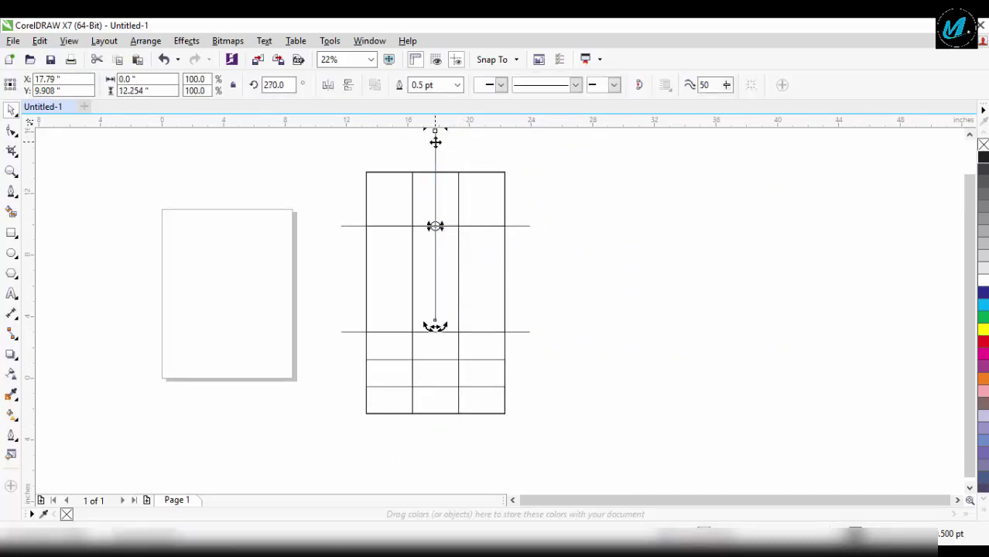
pyautogui.moveTo(436, 142); pyautogui.dragTo(515, 169)
pyautogui.moveTo(514, 354); pyautogui.dragTo(516, 426)
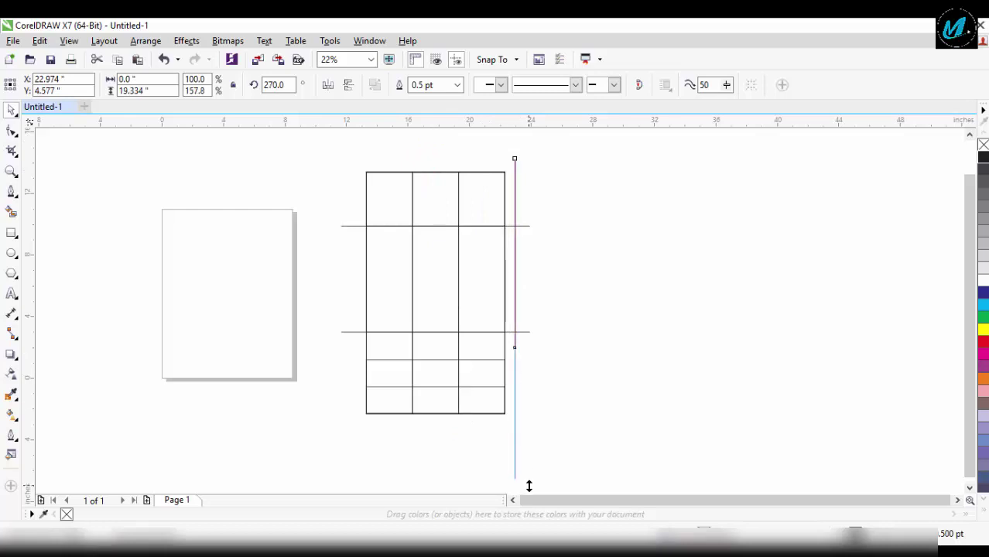
pyautogui.keyDown('shift'); pyautogui.click(493, 186); pyautogui.keyUp('shift')
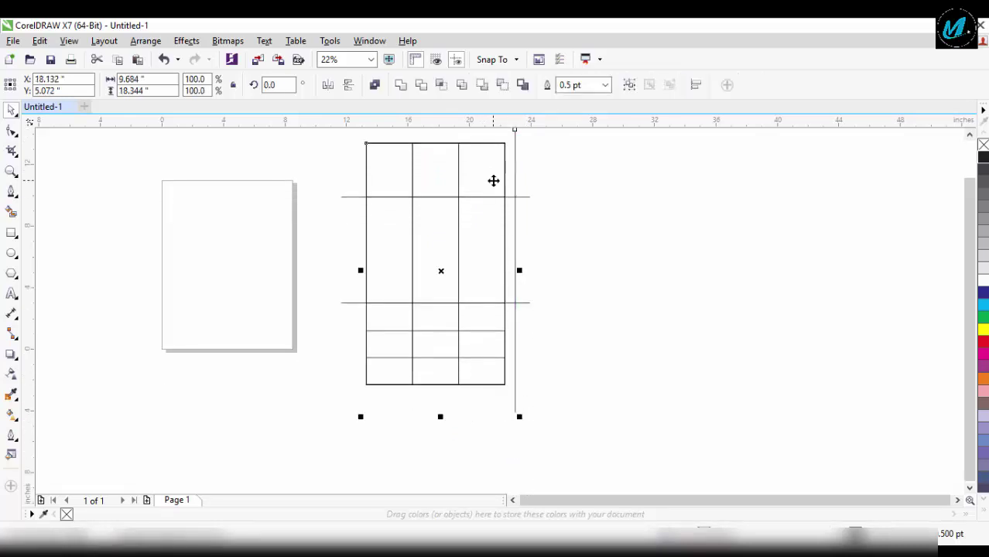
pyautogui.press('l')
pyautogui.click(584, 202)
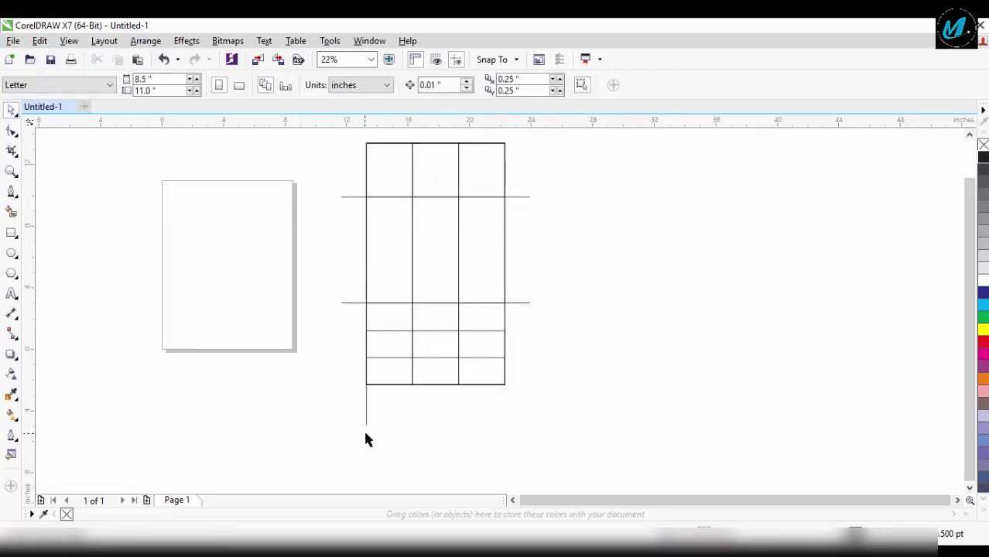
# Step: Move the vertical line onto the first inner column boundary, then zoom to the whole grid
pyautogui.click(367, 408)
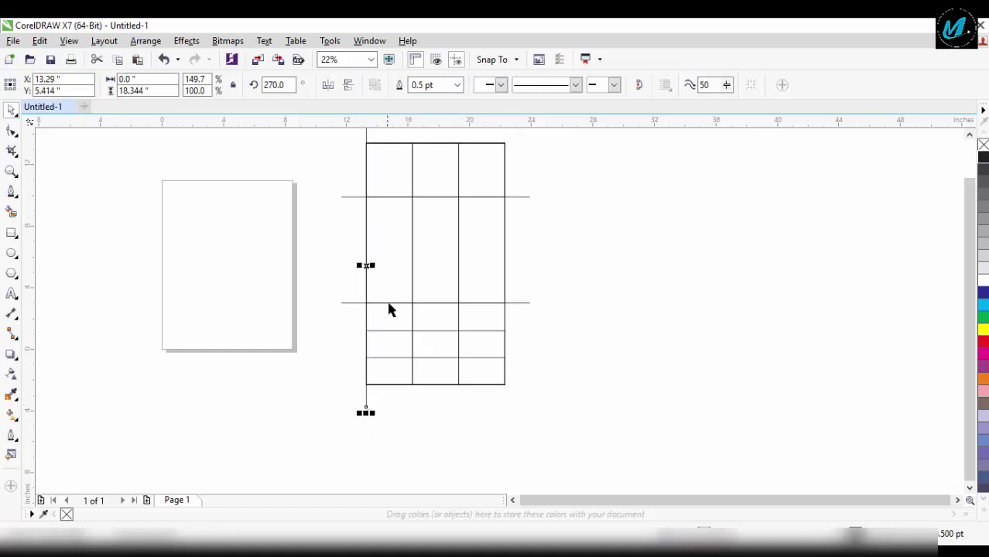
pyautogui.scroll(3, 546, 341)
pyautogui.click(576, 280)
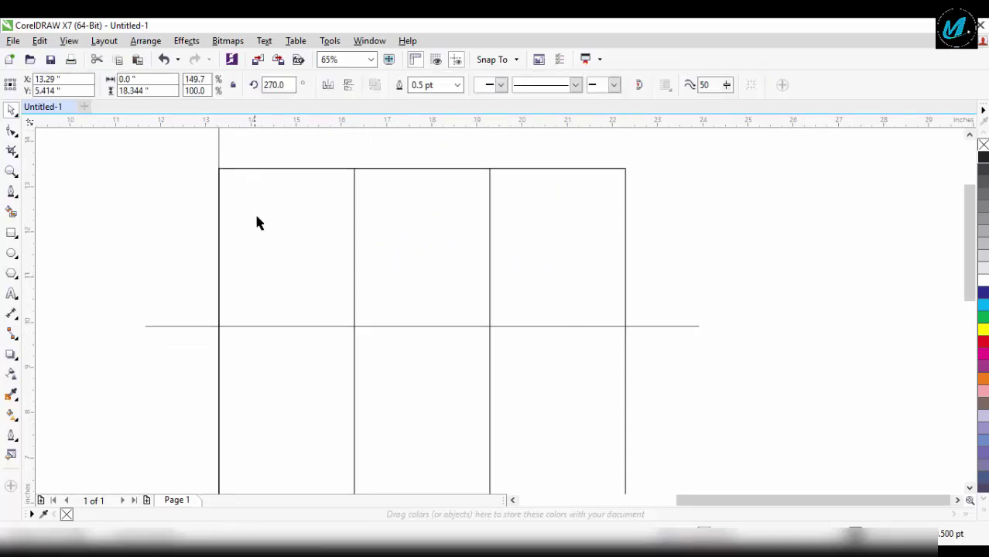
pyautogui.press('Escape')
pyautogui.scroll(-2, 315, 312)
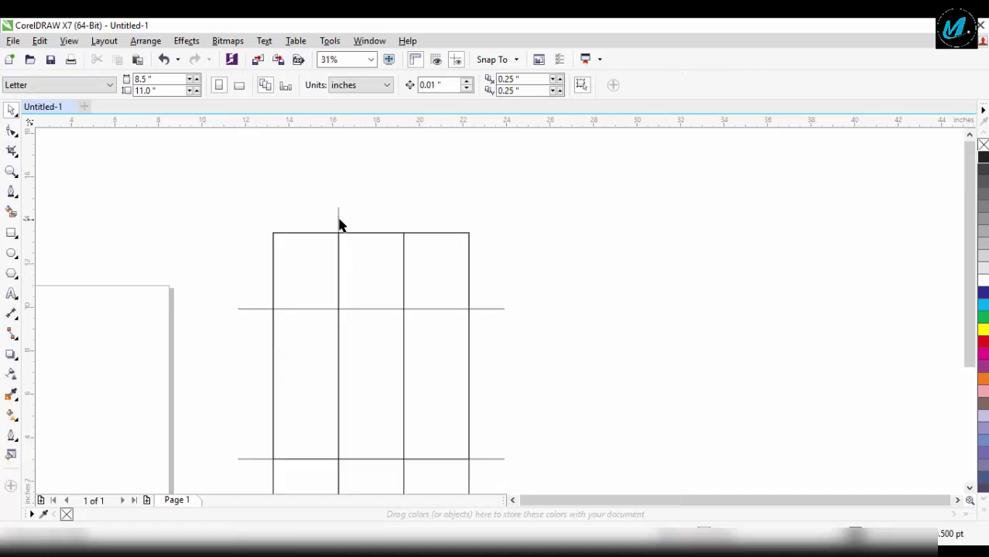
pyautogui.moveTo(338, 222); pyautogui.dragTo(386, 349)
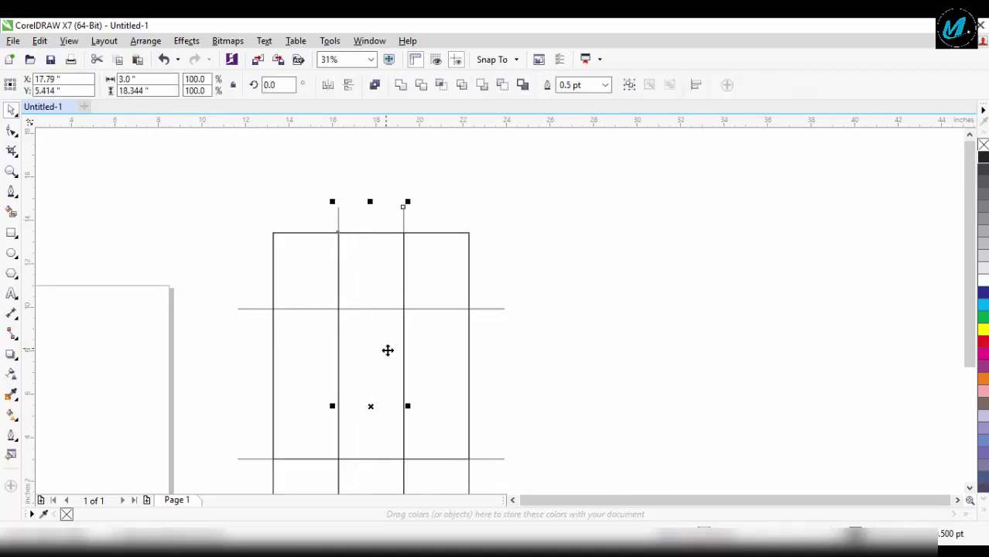
pyautogui.click(435, 184)
pyautogui.scroll(-2, 435, 183)
pyautogui.press('z')
pyautogui.moveTo(299, 177); pyautogui.dragTo(499, 418)
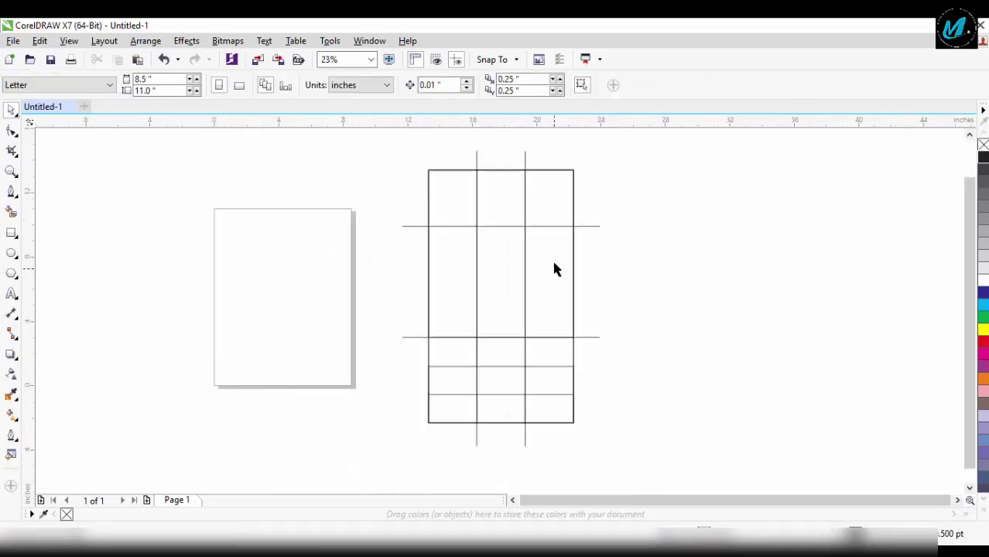
# Step: Move aside and delete the leftover right column rectangle
pyautogui.moveTo(577, 196); pyautogui.dragTo(656, 200)
pyautogui.hotkey('ctrl', 'z')
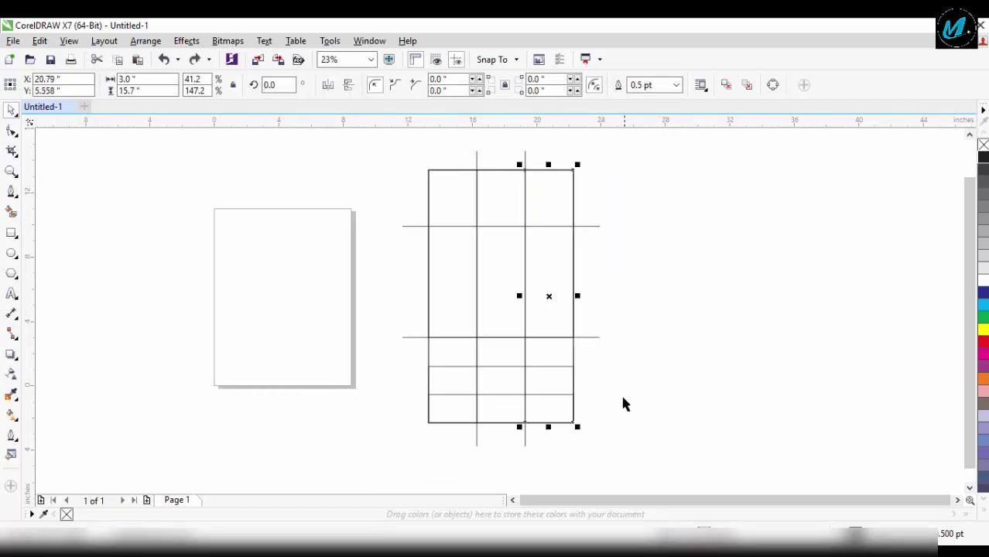
pyautogui.moveTo(565, 232); pyautogui.dragTo(700, 206)
pyautogui.press('Delete')
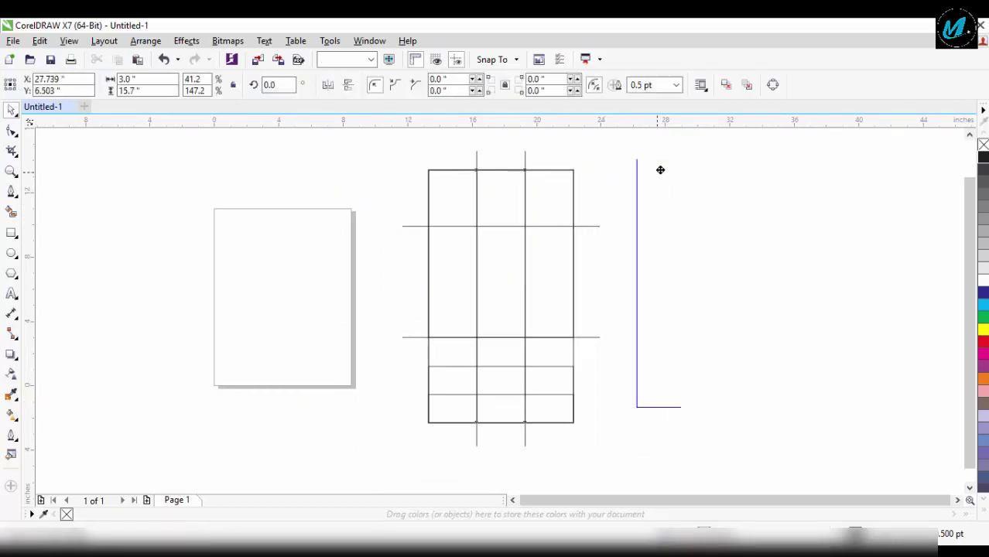
pyautogui.hotkey('ctrl', 'z')
pyautogui.press('Delete')
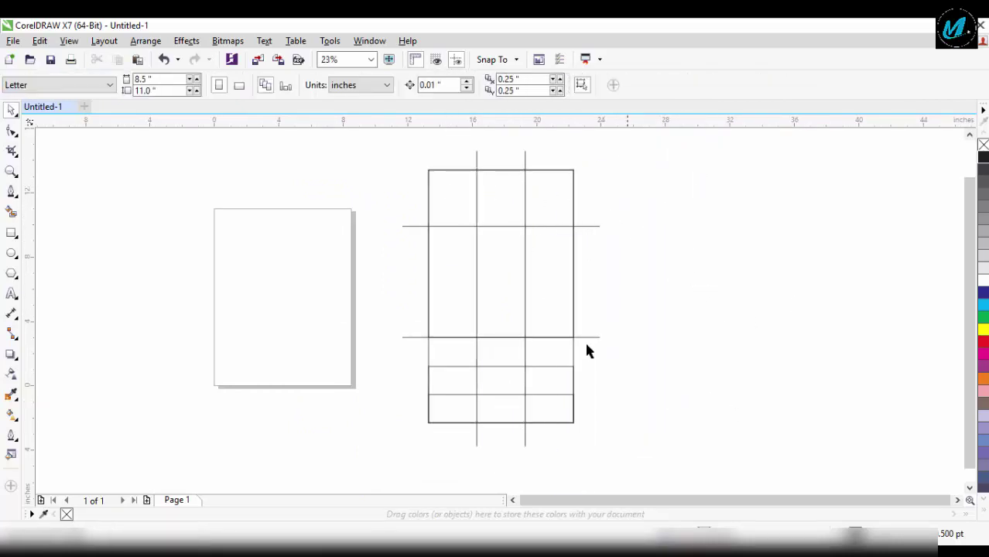
pyautogui.moveTo(395, 313); pyautogui.dragTo(674, 464)
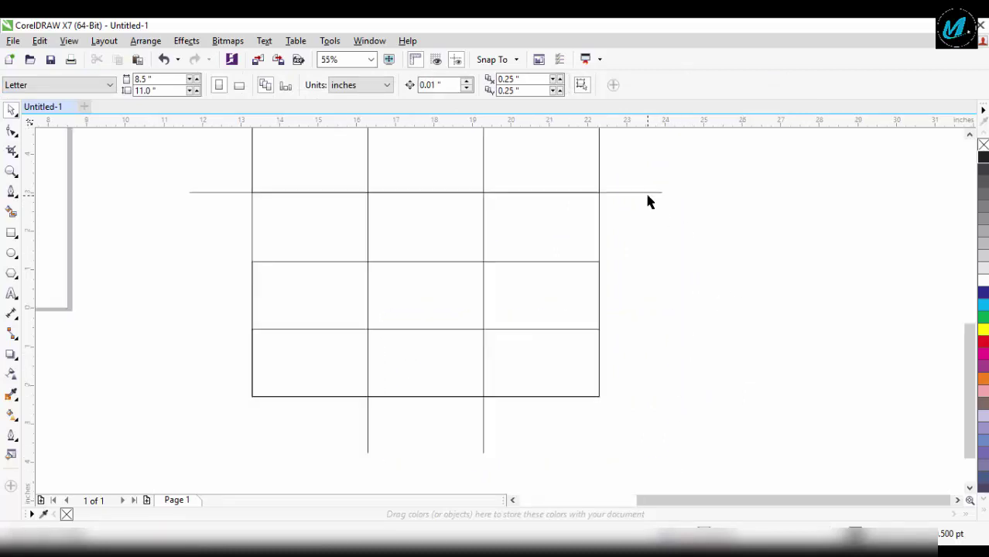
pyautogui.moveTo(649, 201); pyautogui.dragTo(647, 263)
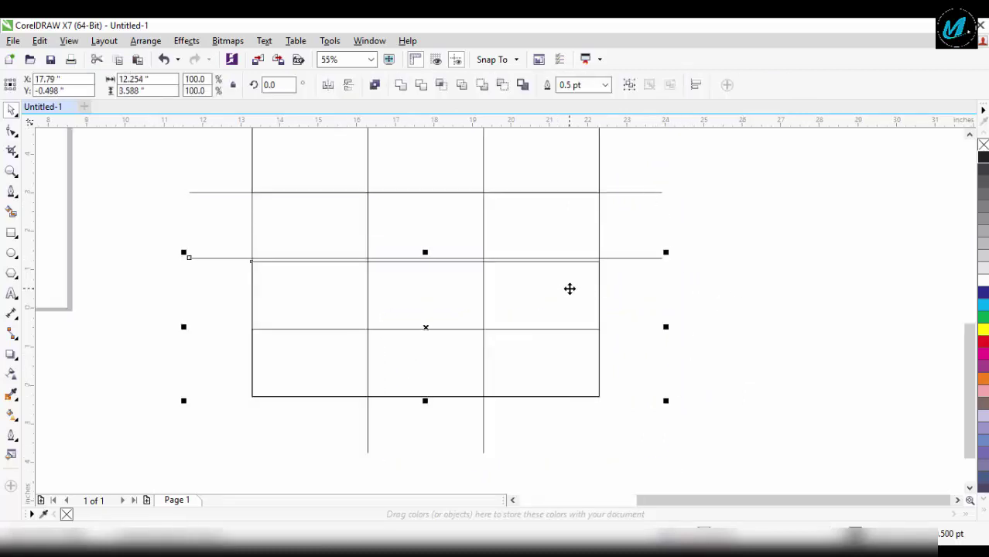
pyautogui.click(693, 265)
pyautogui.press('F5')
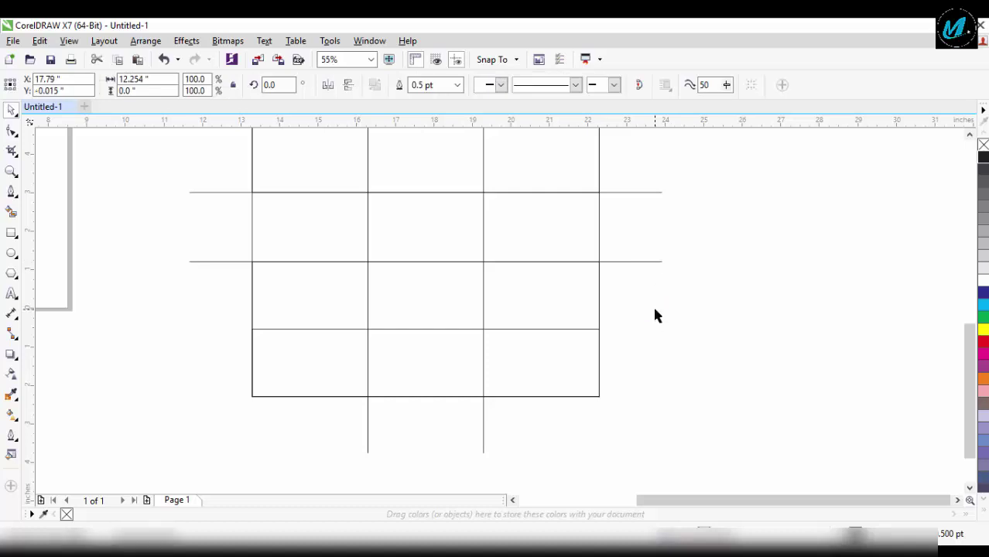
pyautogui.hotkey('ctrl', 'r')
pyautogui.press('space')
pyautogui.click(555, 370)
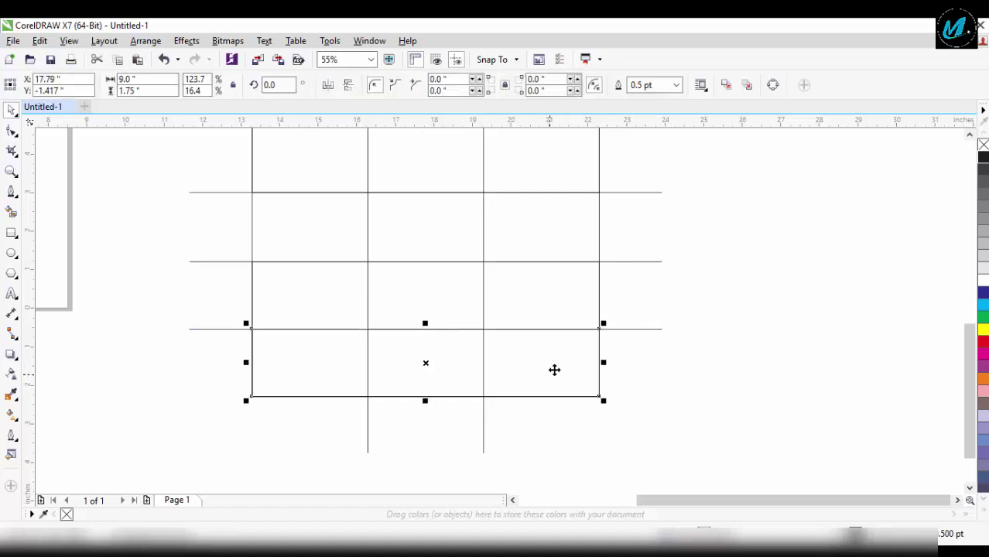
pyautogui.moveTo(554, 370); pyautogui.dragTo(596, 413)
pyautogui.press('Escape')
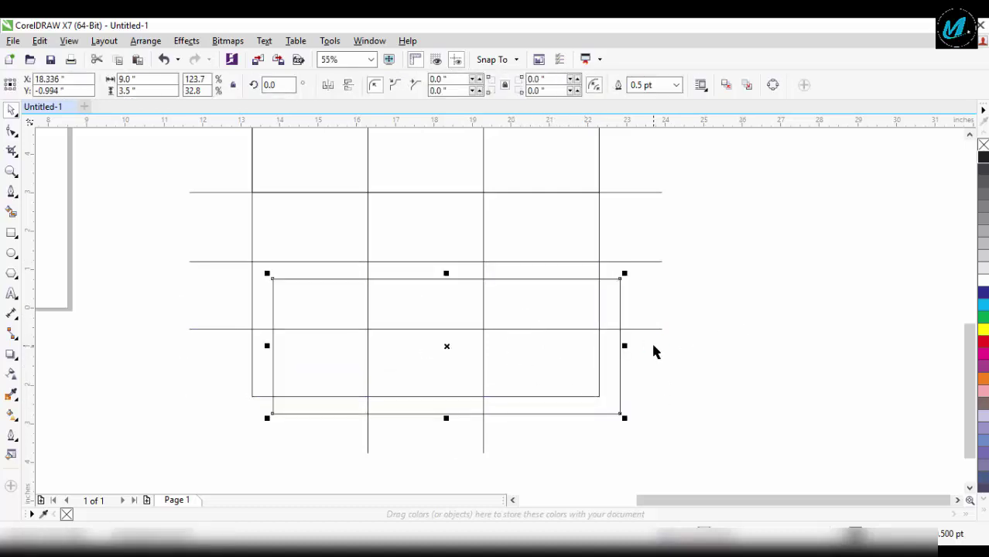
pyautogui.press('Escape')
pyautogui.press('F3')
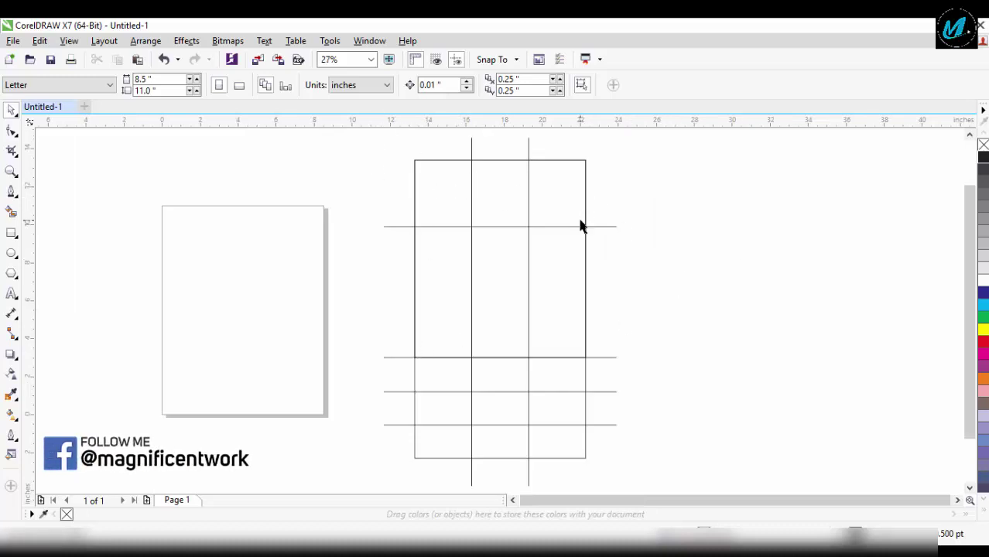
# Step: Align the 30° diagonal line's top-left with the vertical grid line
pyautogui.moveTo(577, 227)
pyautogui.mouseDown()
pyautogui.moveTo(825, 230)
pyautogui.moveTo(805, 288)
pyautogui.mouseUp()
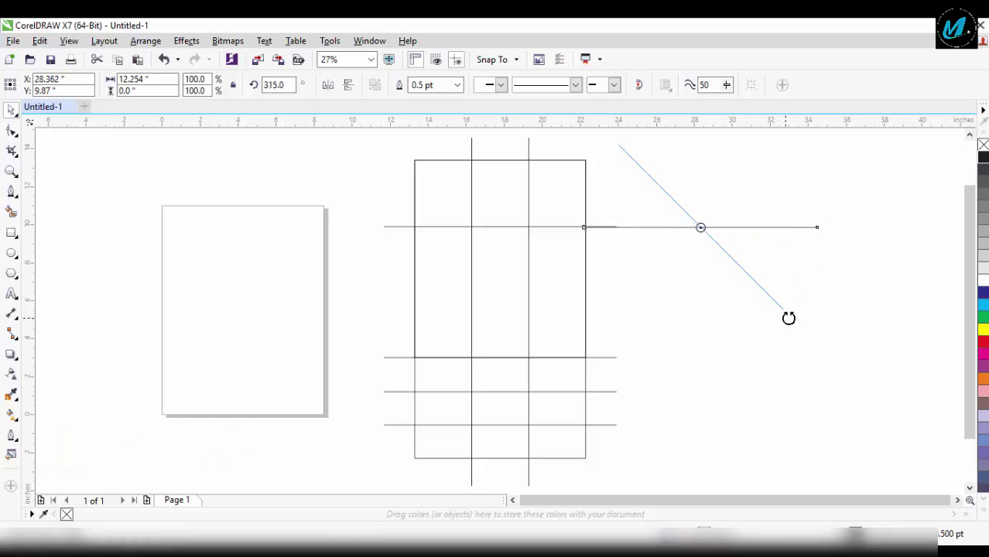
pyautogui.keyDown('shift'); pyautogui.click(471, 176); pyautogui.keyUp('shift')
pyautogui.press('t')
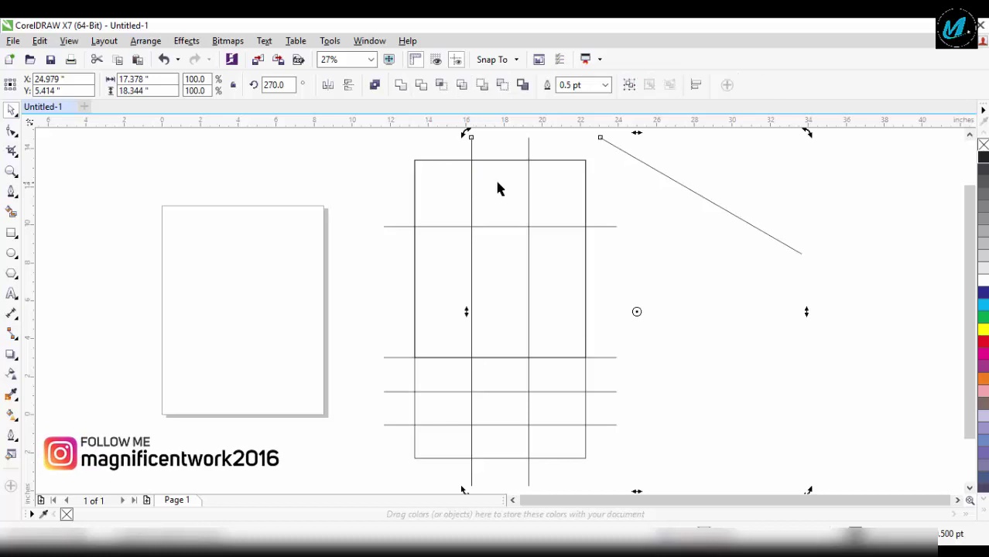
pyautogui.press('l')
pyautogui.press('Escape')
pyautogui.moveTo(454, 153); pyautogui.dragTo(631, 246)
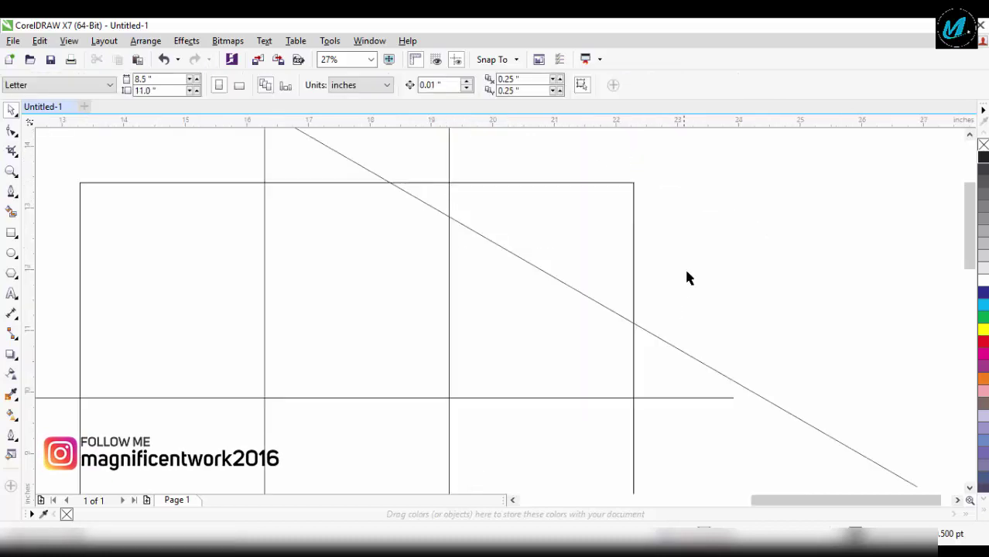
# Step: Place a parallel copy of the diagonal across the lower grid, zoomed on its crossing
pyautogui.moveTo(753, 398); pyautogui.dragTo(626, 426)
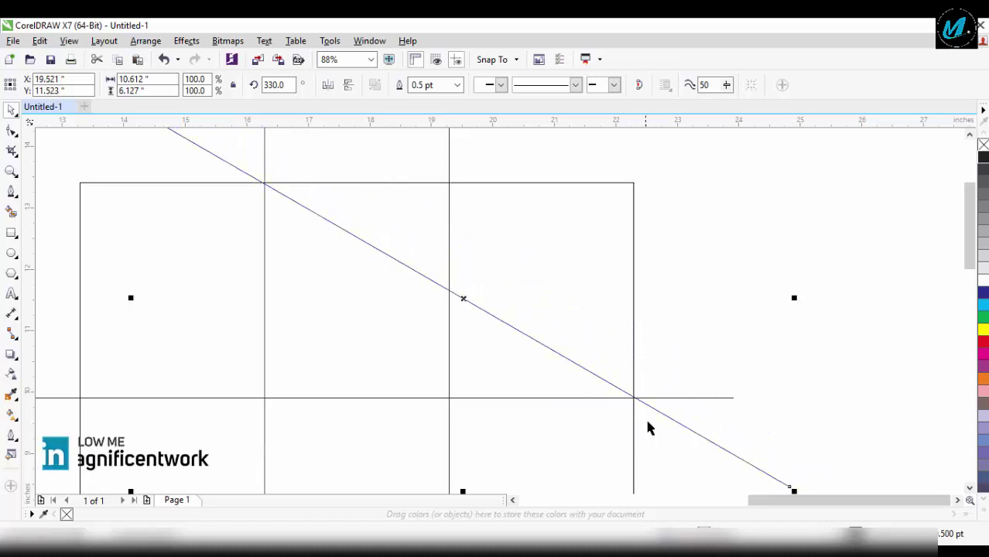
pyautogui.press('Escape')
pyautogui.scroll(-5, 568, 389)
pyautogui.scroll(2, 567, 389)
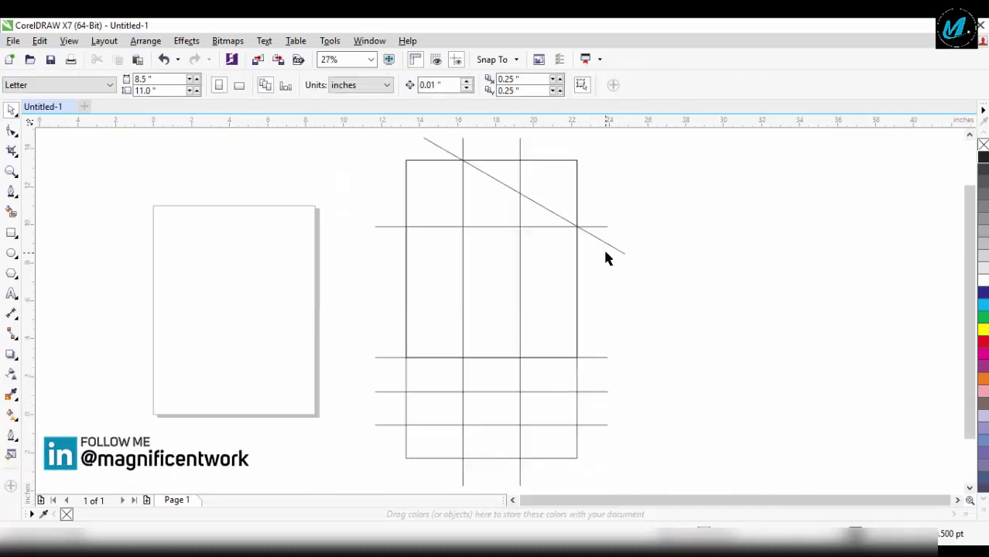
pyautogui.moveTo(604, 243); pyautogui.dragTo(529, 468)
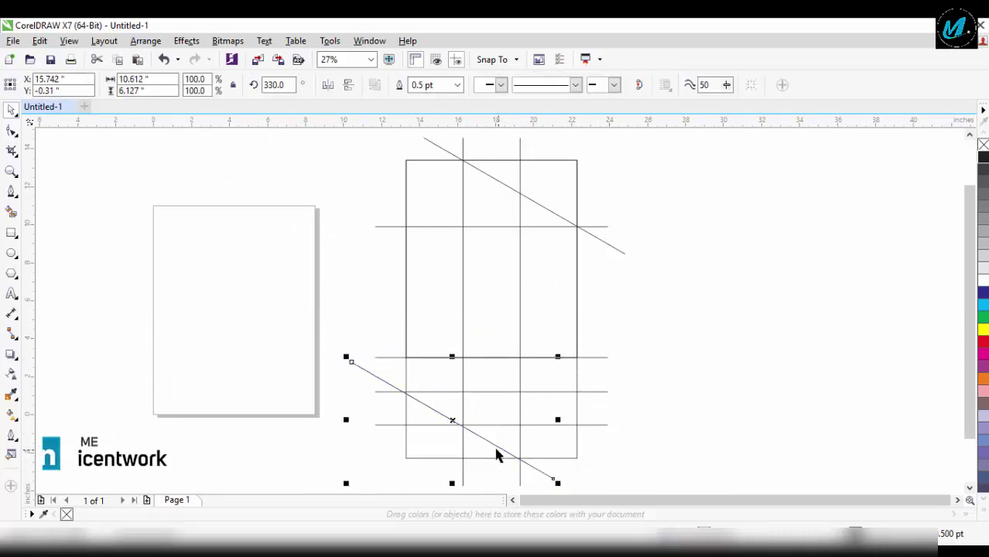
pyautogui.scroll(-2, 497, 453)
pyautogui.scroll(4, 474, 446)
pyautogui.moveTo(360, 274); pyautogui.dragTo(646, 442)
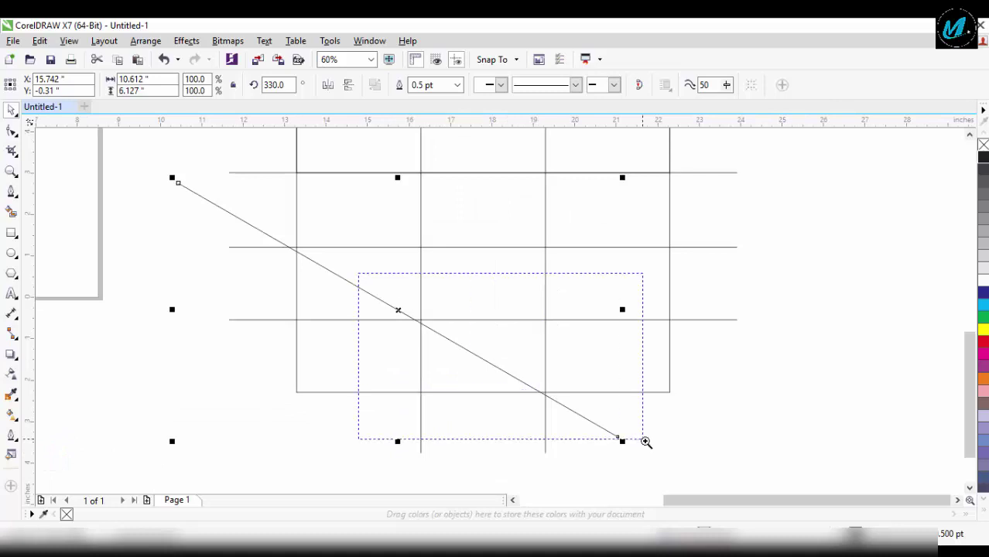
pyautogui.moveTo(596, 404); pyautogui.dragTo(588, 394)
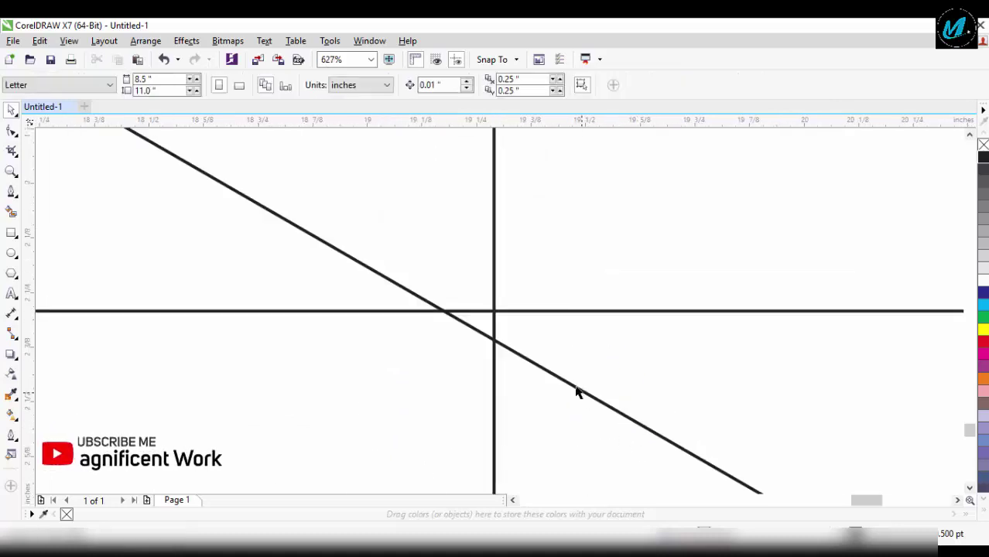
# Step: In Wireframe view, snap the lower diagonal exactly onto the grid intersection
pyautogui.click(104, 40)
pyautogui.moveTo(69, 41)
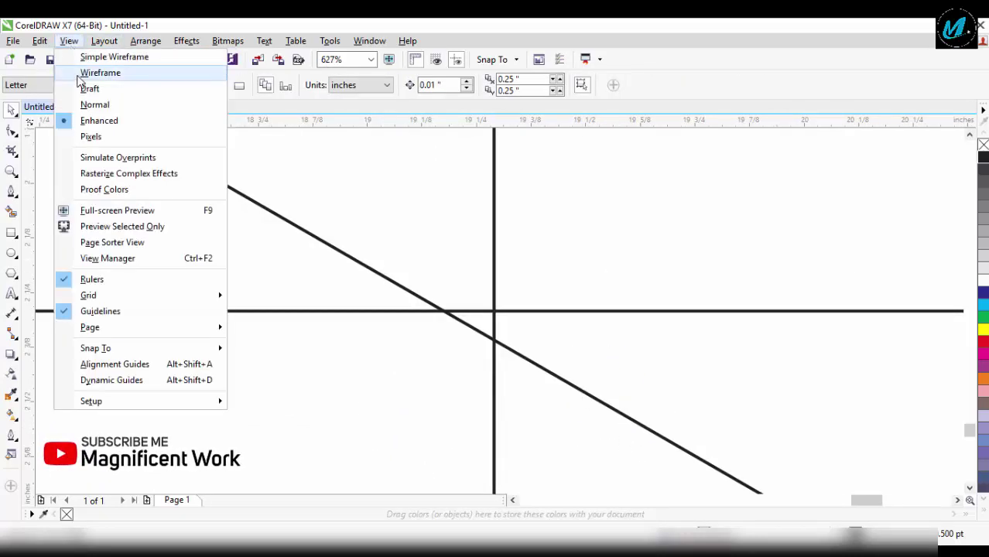
pyautogui.click(92, 71)
pyautogui.moveTo(523, 362); pyautogui.dragTo(531, 331)
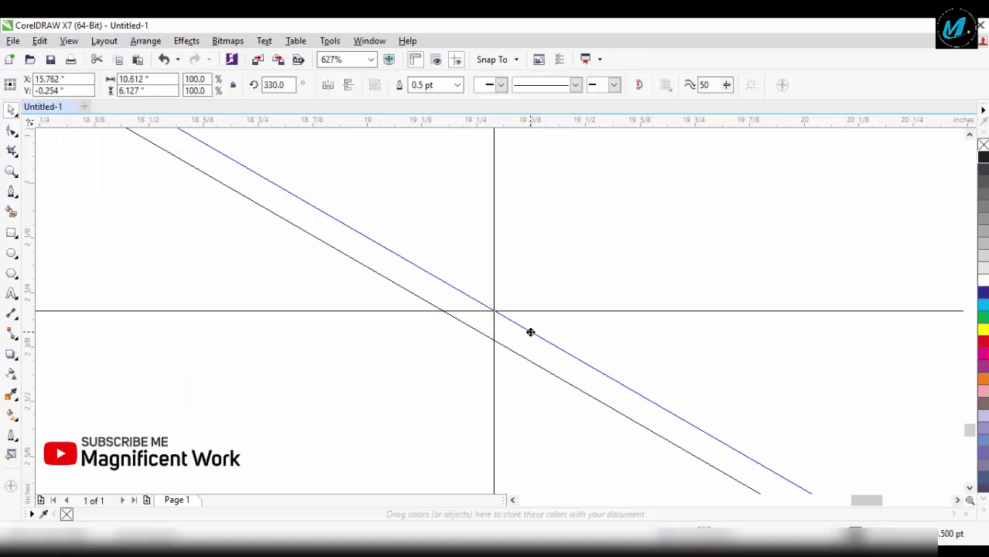
pyautogui.moveTo(529, 331); pyautogui.dragTo(530, 331)
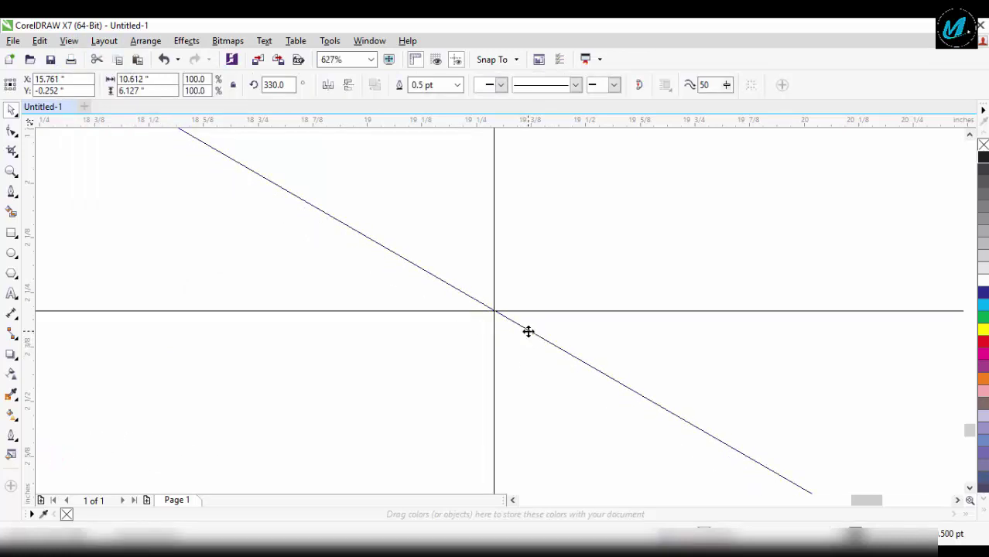
pyautogui.press('F4')
pyautogui.moveTo(465, 152); pyautogui.dragTo(490, 171)
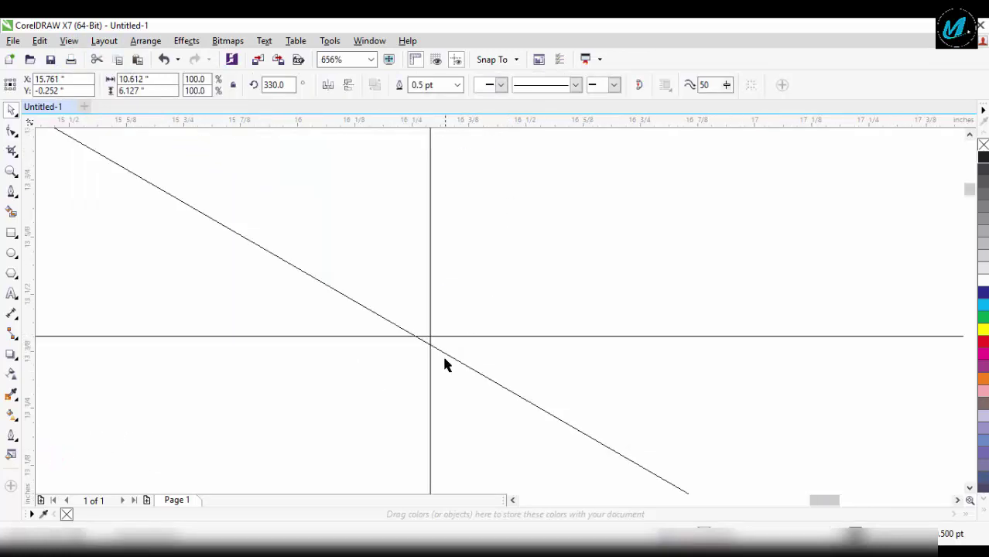
pyautogui.click(442, 354)
pyautogui.moveTo(444, 346); pyautogui.dragTo(450, 347)
pyautogui.press('F4')
# Step: Place a horizontally mirrored copy of the diagonal line through the lower grid intersection
pyautogui.click(695, 267)
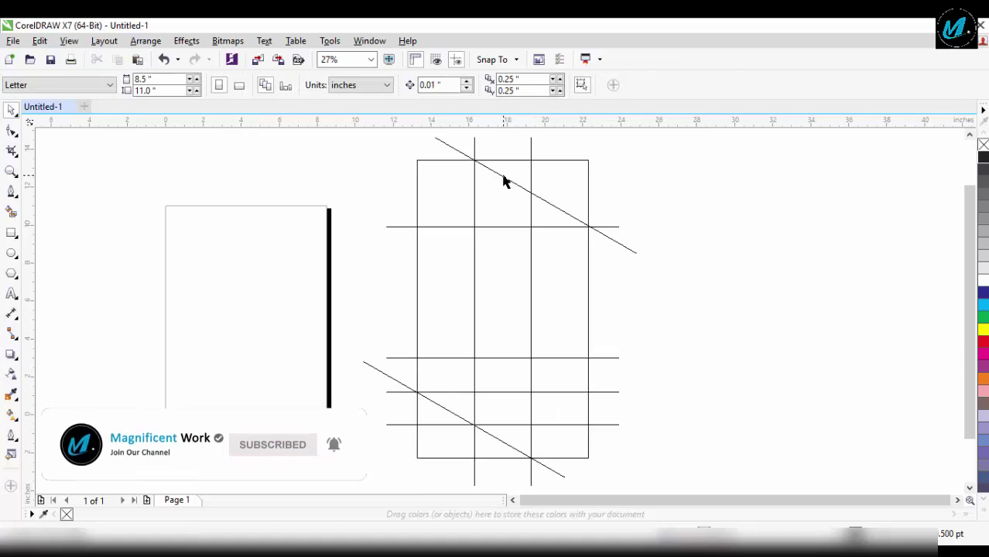
pyautogui.moveTo(502, 181)
pyautogui.mouseDown()
pyautogui.moveTo(623, 270)
pyautogui.moveTo(746, 328)
pyautogui.mouseUp()
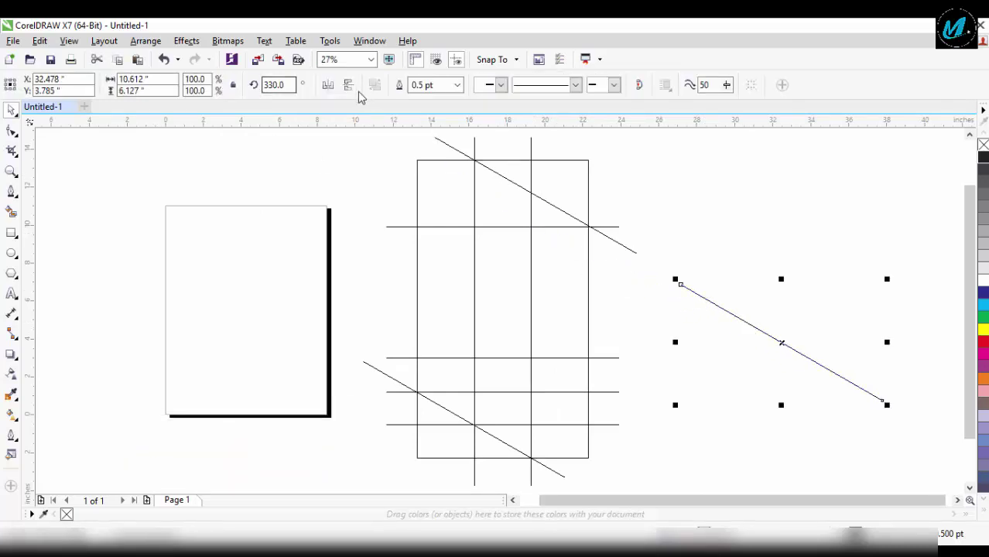
pyautogui.click(327, 89)
pyautogui.moveTo(797, 337)
pyautogui.mouseDown()
pyautogui.moveTo(555, 425)
pyautogui.moveTo(582, 379)
pyautogui.mouseUp()
pyautogui.press('F2')
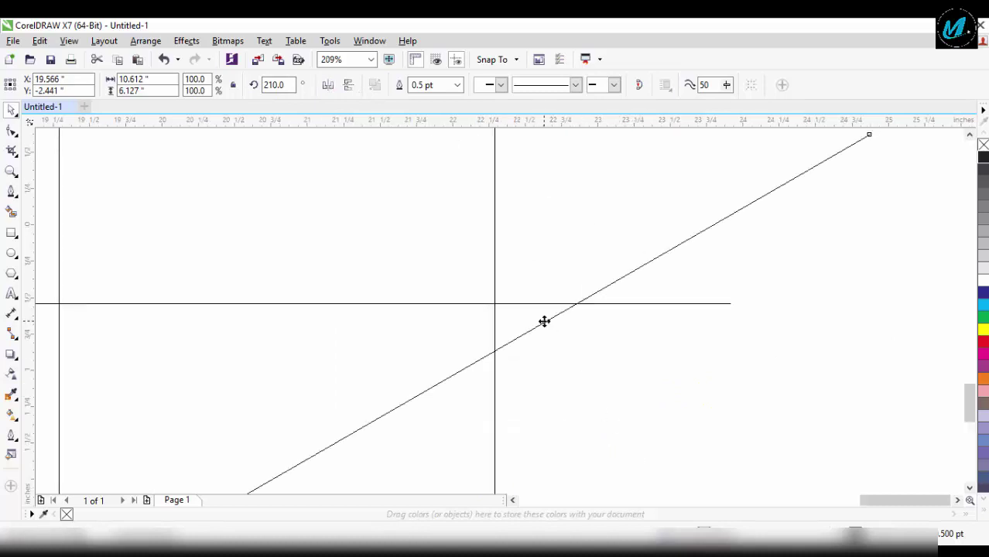
pyautogui.moveTo(545, 321); pyautogui.dragTo(510, 295)
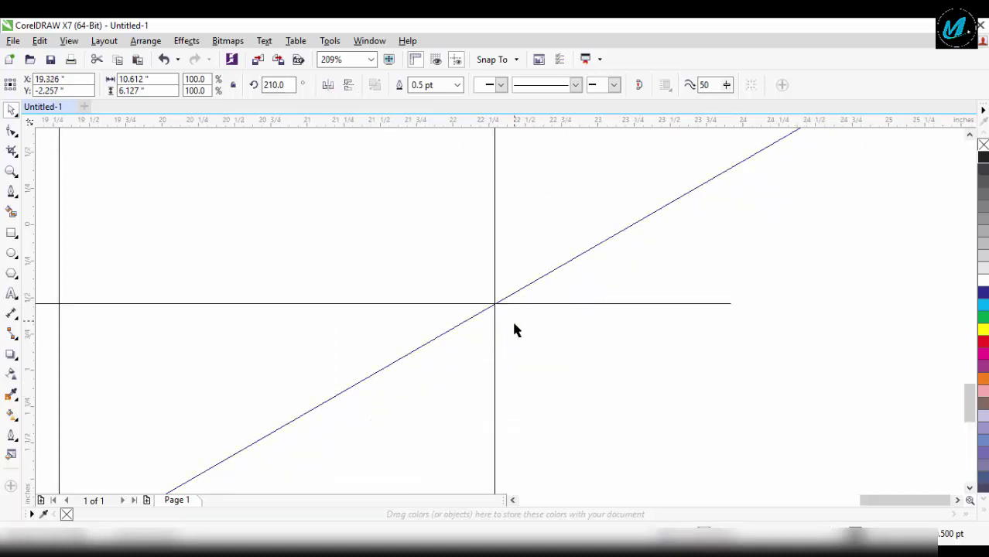
# Step: Duplicate the rising line up and left onto another grid intersection, crossing the descending lines
pyautogui.scroll(-2, 517, 348)
pyautogui.click(586, 393)
pyautogui.scroll(-1, 588, 393)
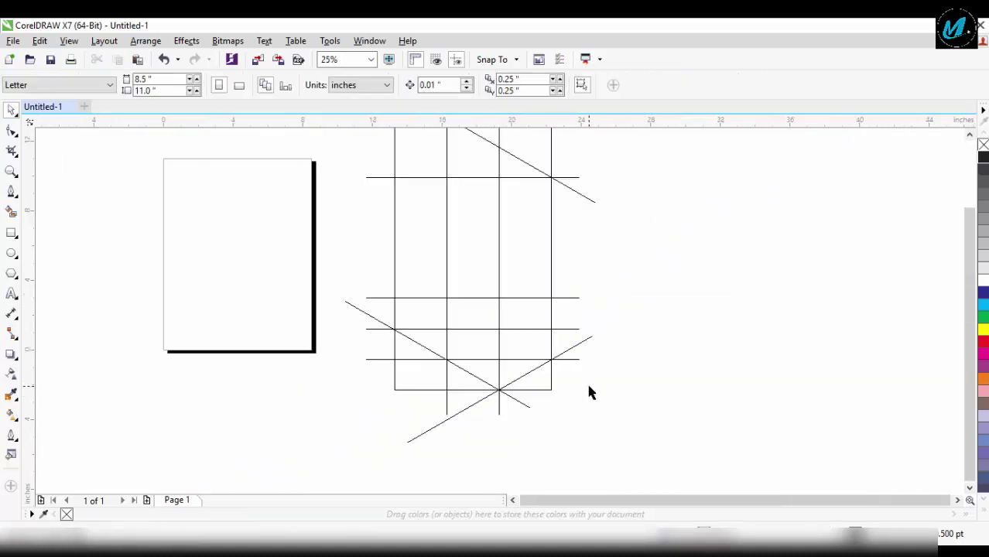
pyautogui.scroll(1, 557, 443)
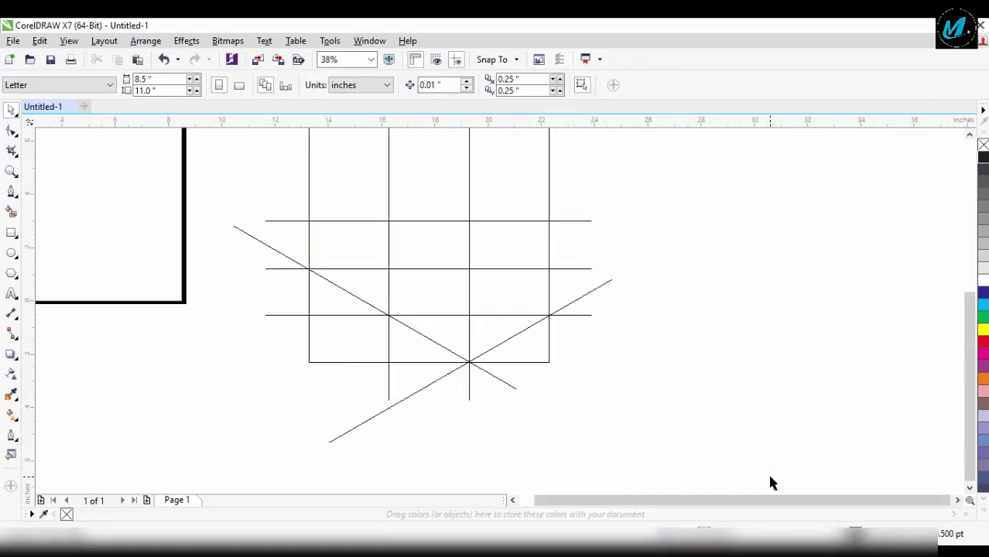
pyautogui.moveTo(536, 330); pyautogui.dragTo(403, 220)
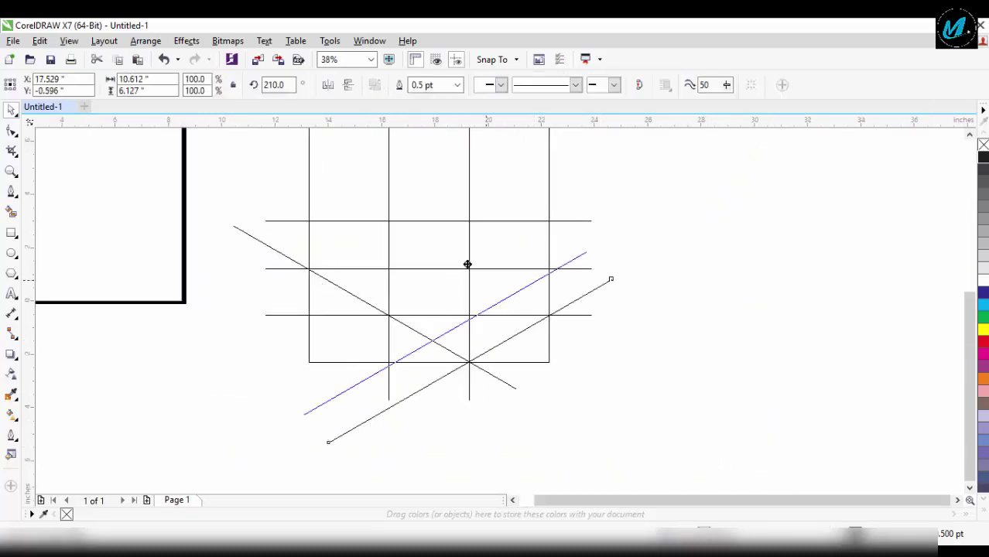
pyautogui.scroll(3, 501, 267)
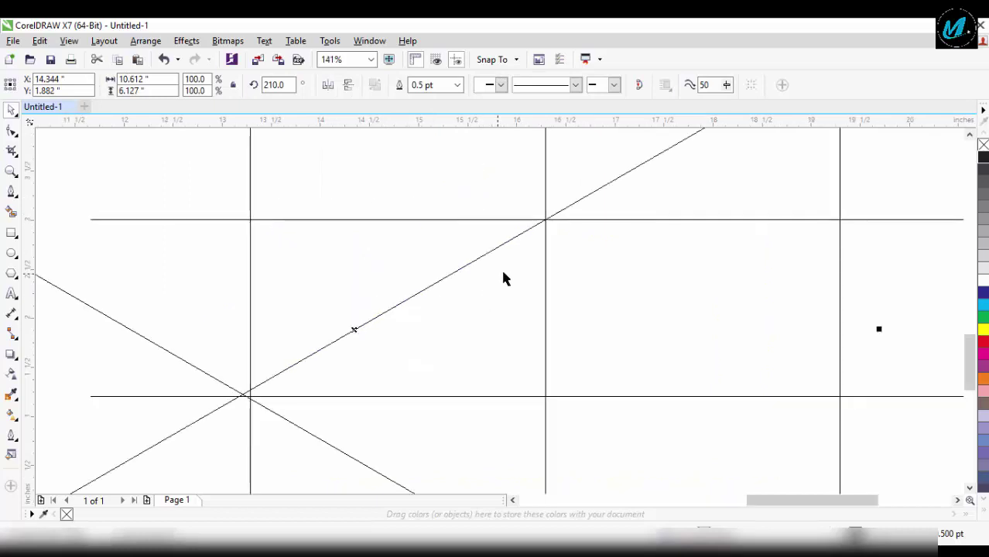
pyautogui.scroll(2, 601, 257)
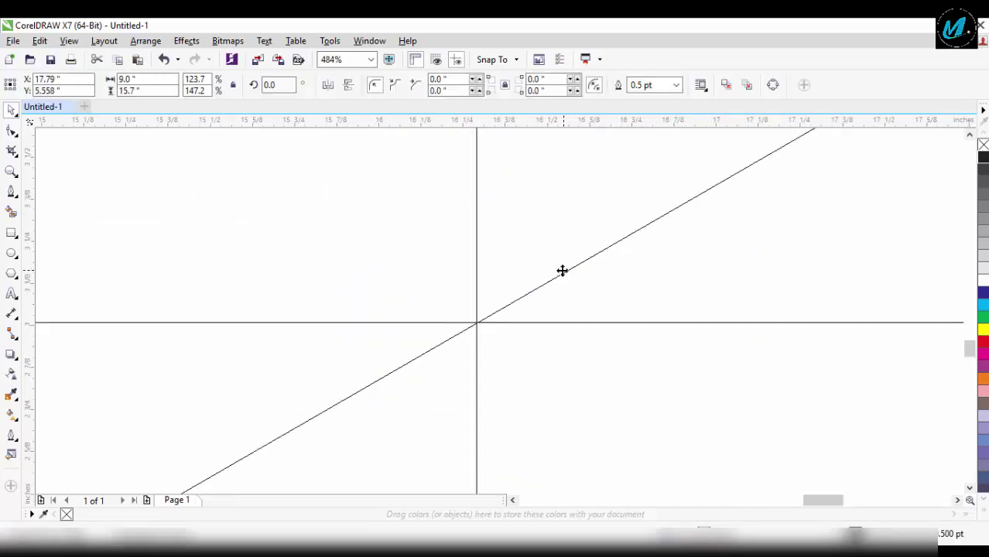
pyautogui.scroll(4, 474, 325)
pyautogui.click(520, 303)
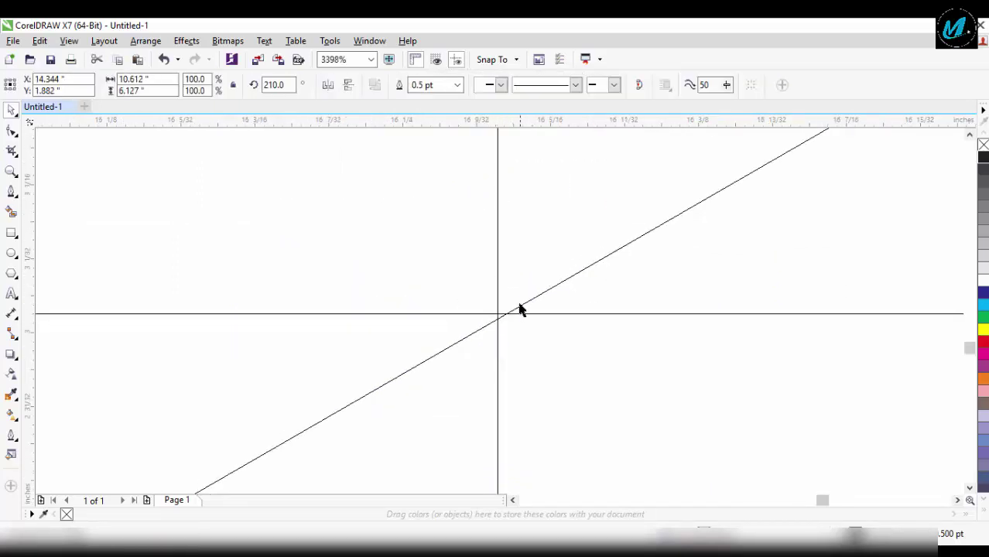
pyautogui.scroll(-10, 511, 317)
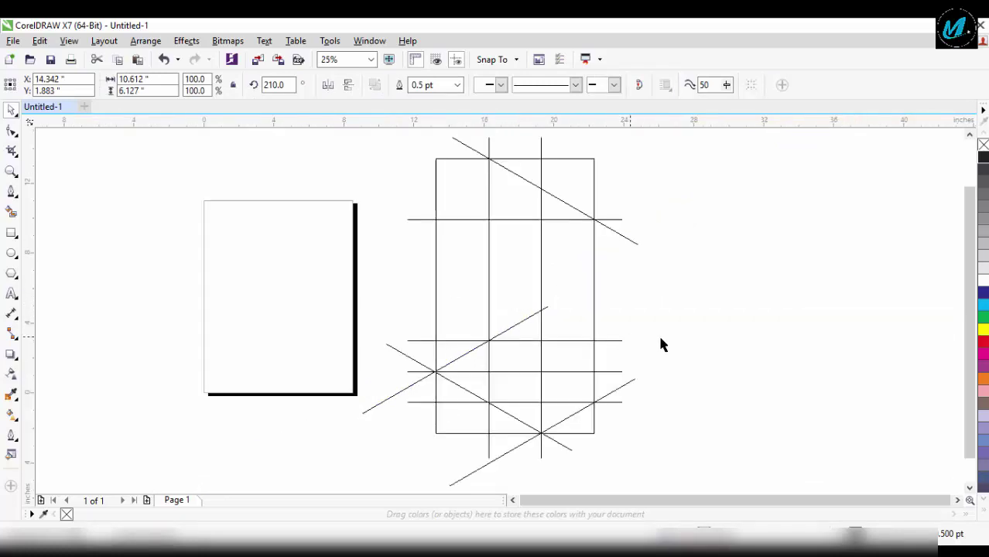
pyautogui.click(646, 312)
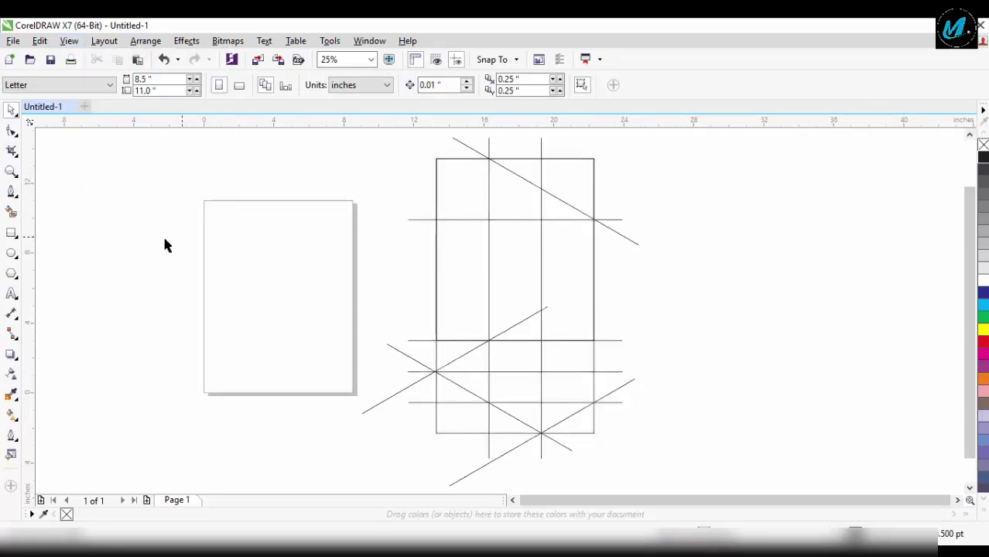
# Step: Smart Fill the upper enclosed regions of the block pink
pyautogui.click(12, 212)
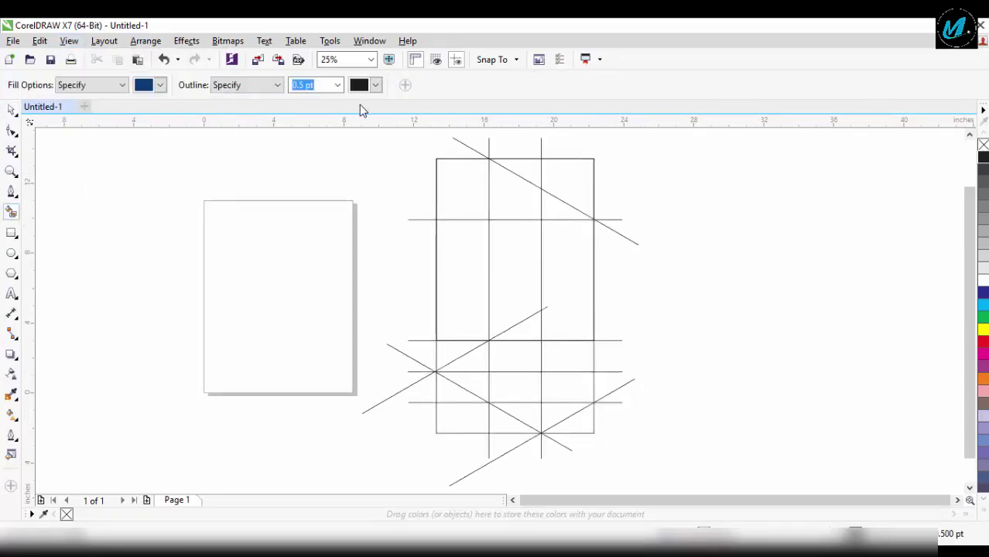
pyautogui.click(160, 86)
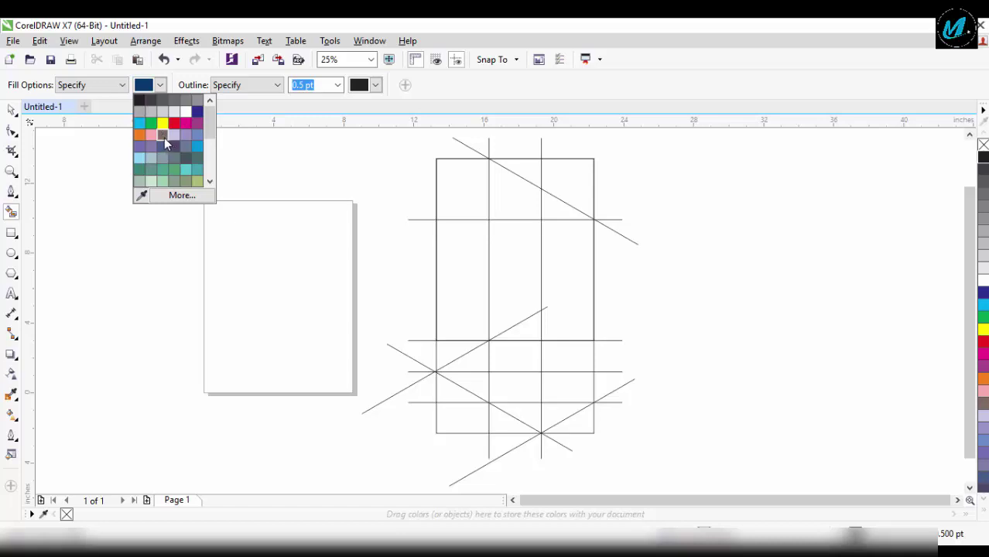
pyautogui.click(154, 135)
pyautogui.click(557, 217)
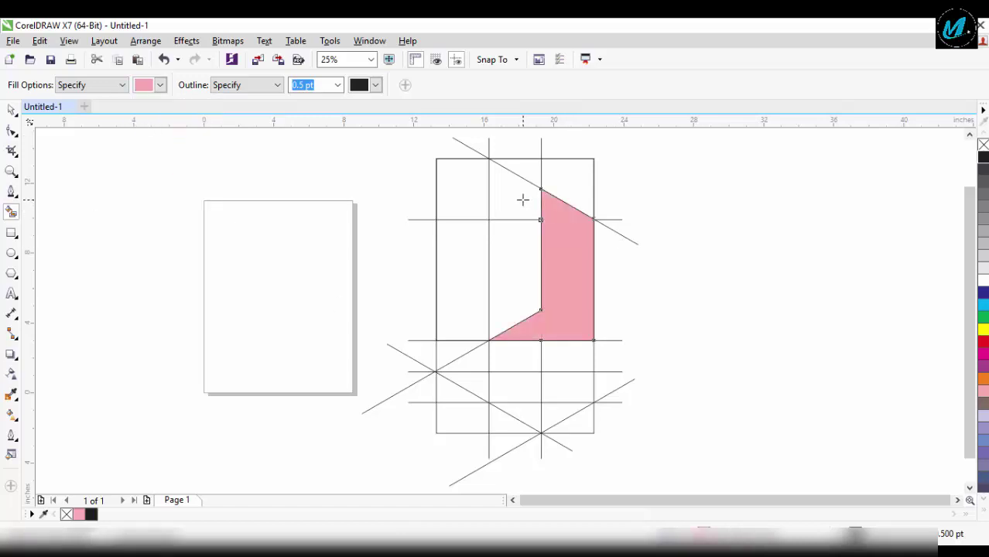
pyautogui.click(532, 295)
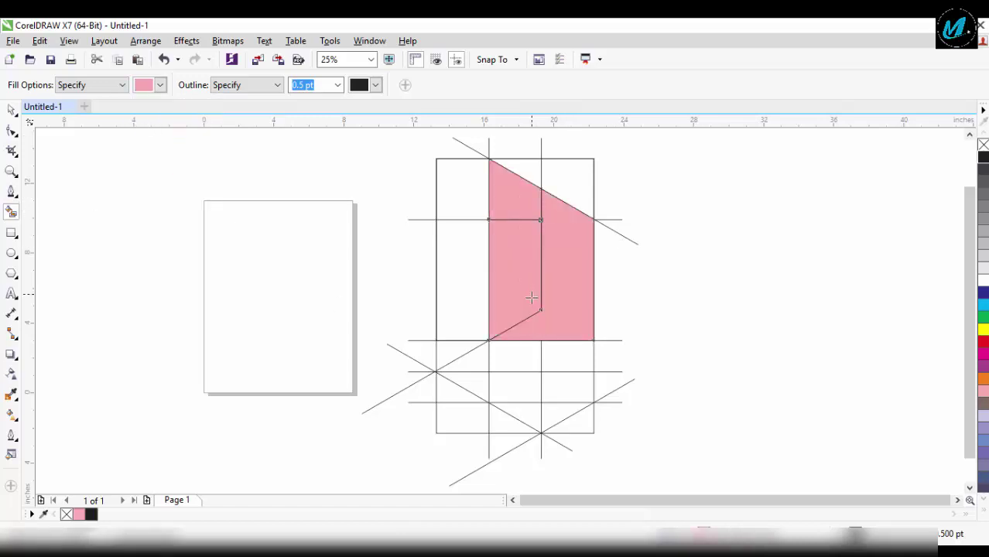
# Step: Fill the remaining regions below the block and the lower-left triangle pink
pyautogui.click(522, 360)
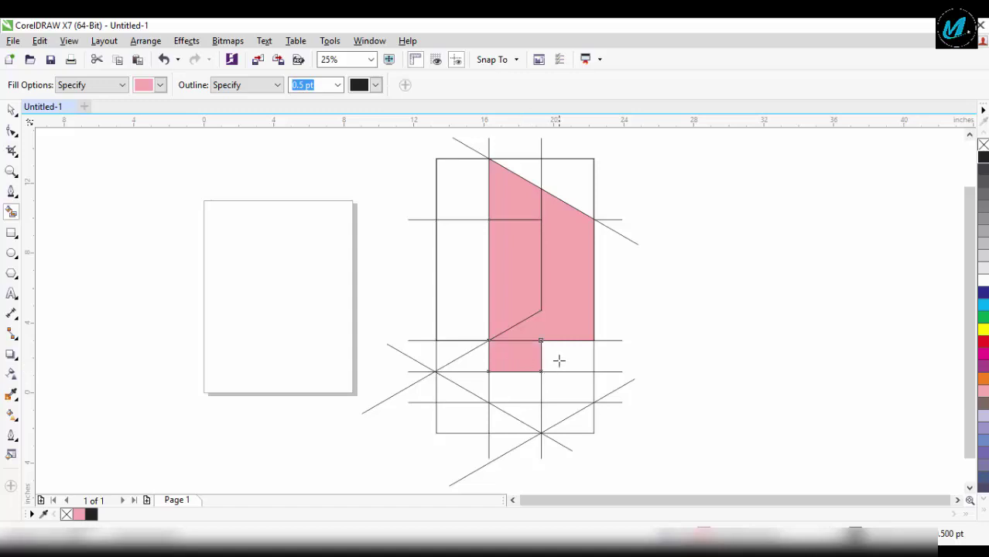
pyautogui.click(559, 361)
pyautogui.click(526, 382)
pyautogui.click(563, 387)
pyautogui.click(557, 409)
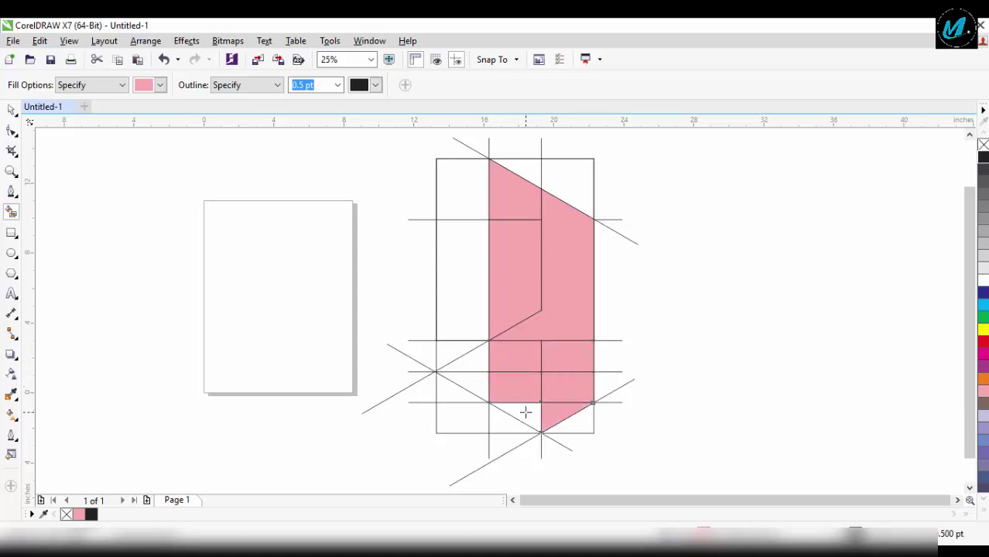
pyautogui.click(526, 412)
pyautogui.scroll(-1, 321, 381)
pyautogui.click(305, 374)
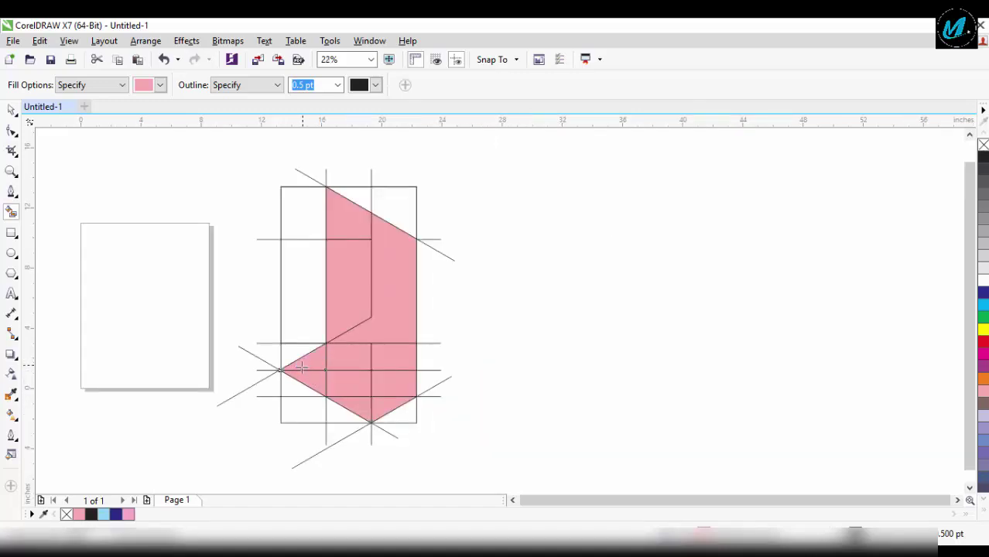
pyautogui.press('space')
pyautogui.click(564, 415)
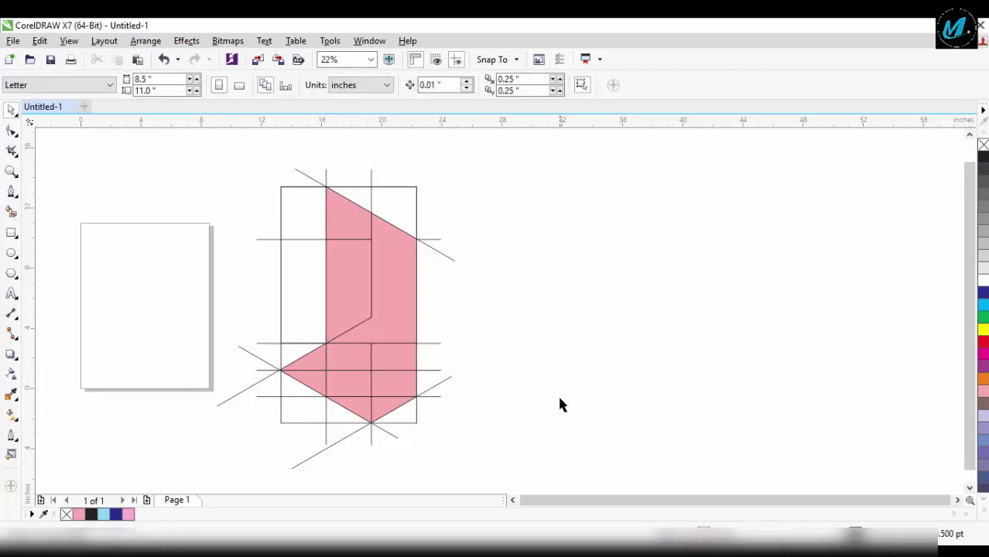
# Step: Move the upper piece and two lower pink triangles right, clear of the construction grid
pyautogui.click(409, 265)
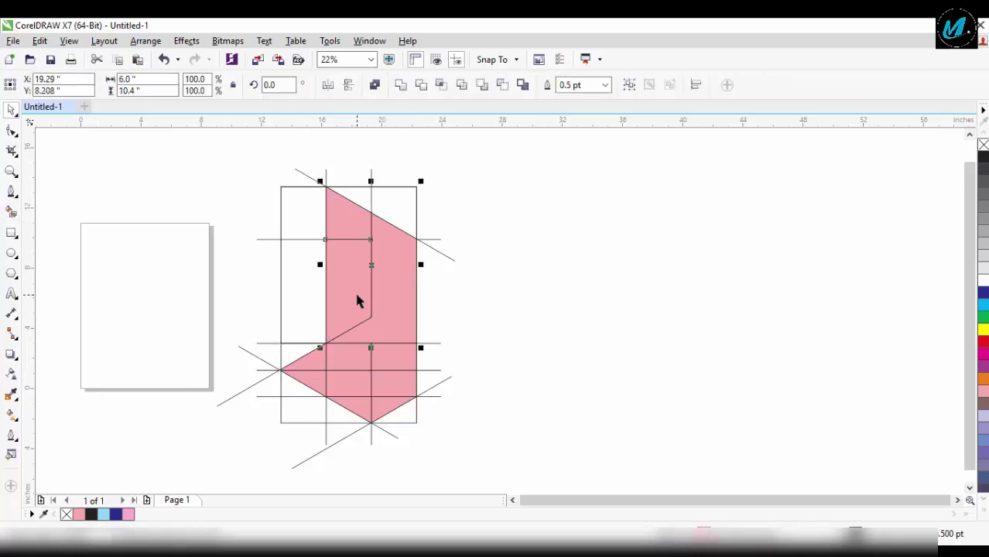
pyautogui.keyDown('shift'); pyautogui.click(317, 378); pyautogui.keyUp('shift')
pyautogui.keyDown('shift'); pyautogui.click(372, 411); pyautogui.keyUp('shift')
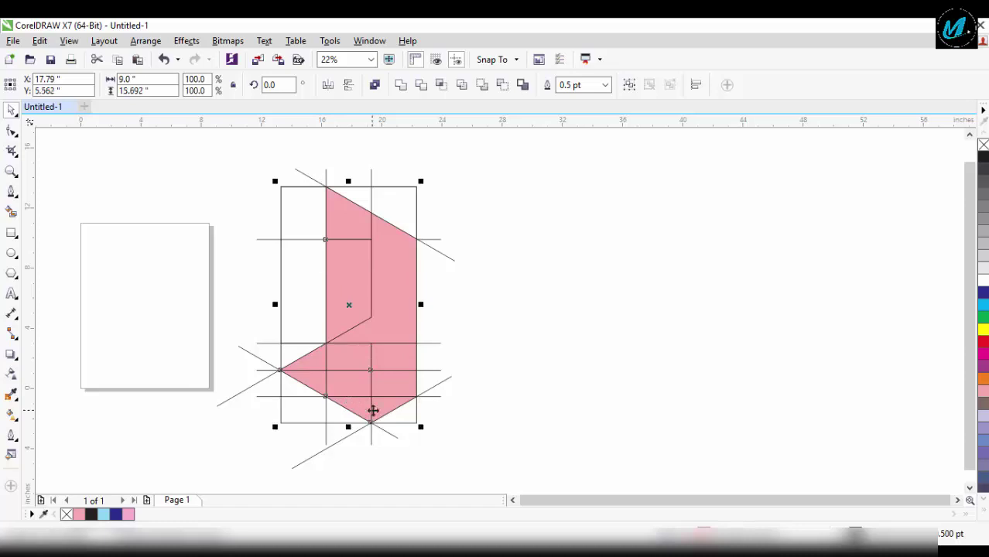
pyautogui.moveTo(391, 353); pyautogui.dragTo(598, 391)
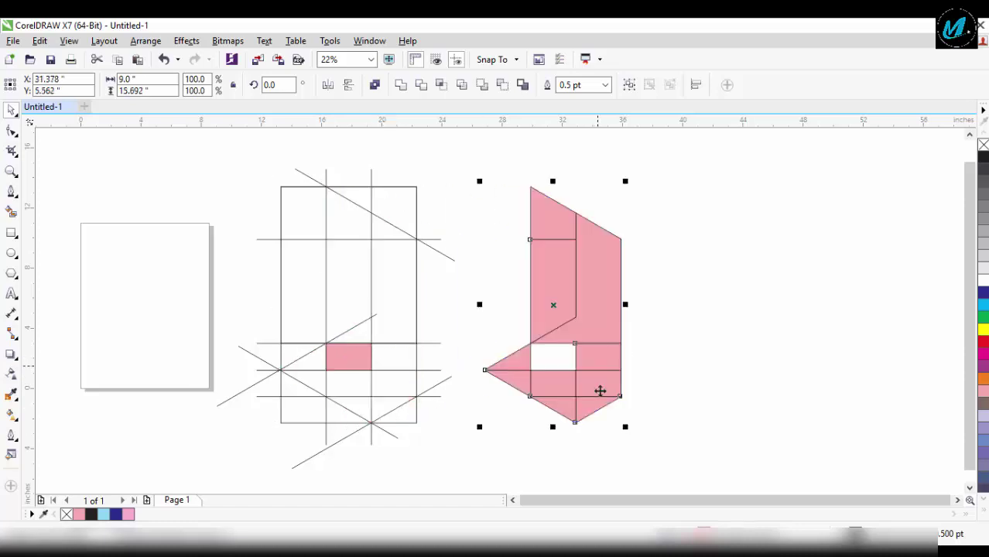
pyautogui.hotkey('ctrl', 'z')
pyautogui.press('F10')
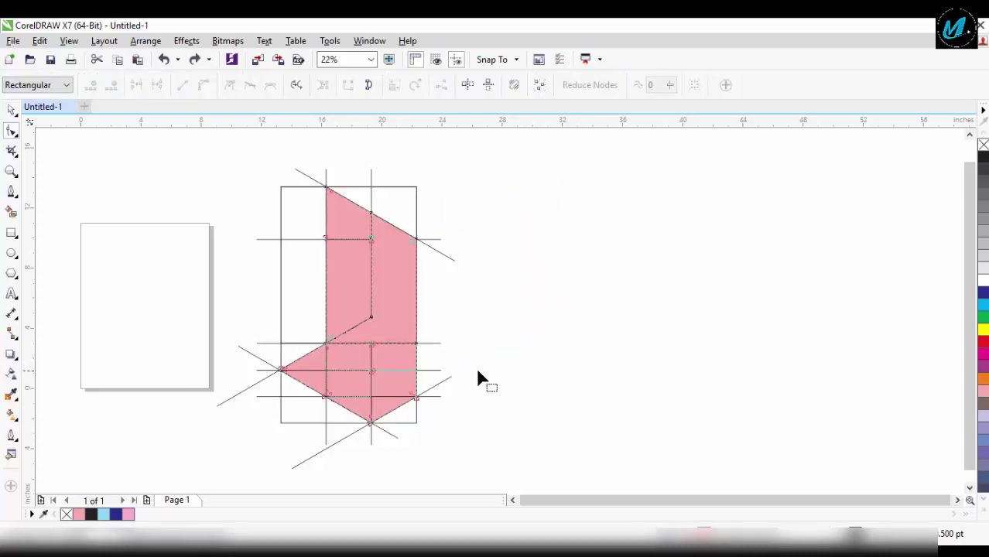
pyautogui.press('space')
pyautogui.moveTo(346, 367); pyautogui.dragTo(600, 366)
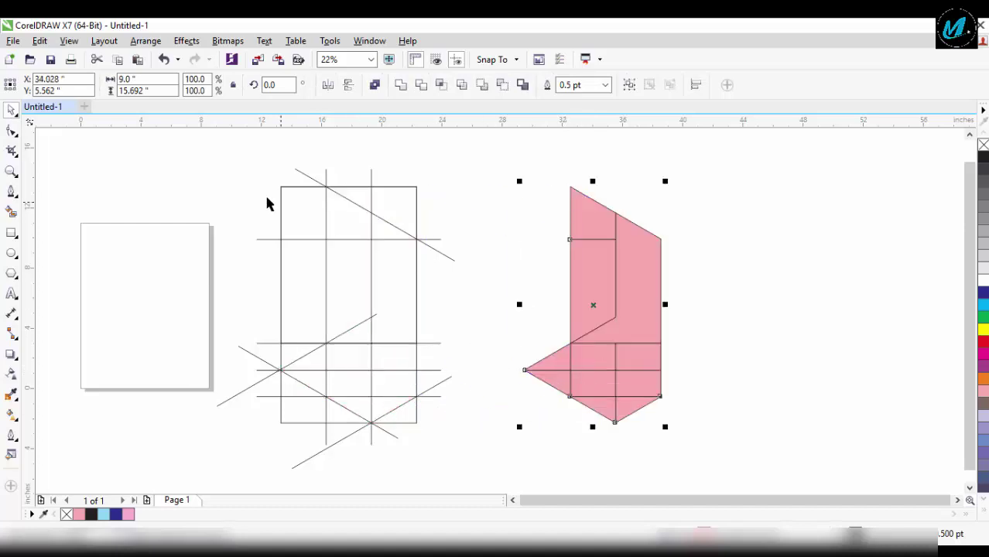
pyautogui.moveTo(201, 144)
pyautogui.mouseDown()
pyautogui.moveTo(488, 471)
pyautogui.moveTo(489, 488)
pyautogui.mouseUp()
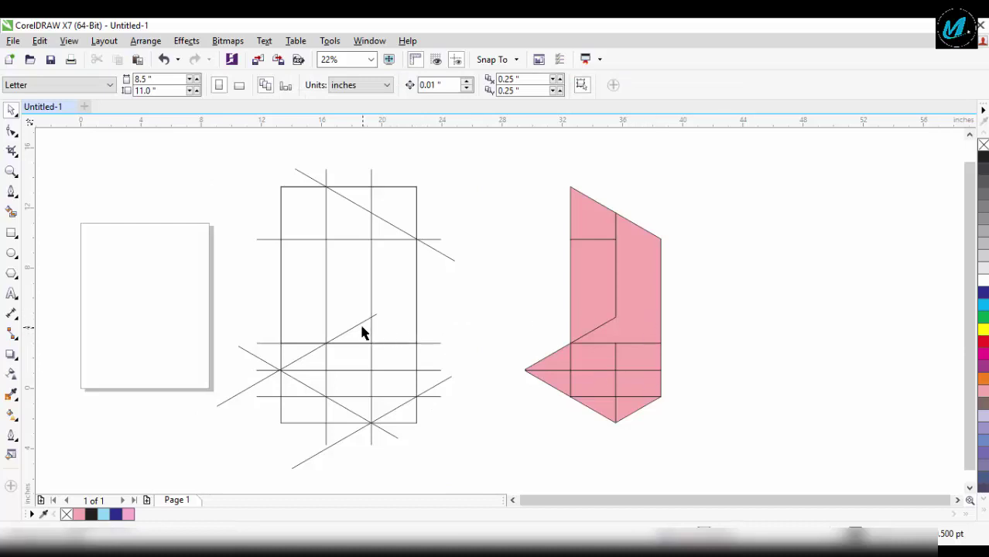
# Step: Drag a vertical construction line onto the pink shape's edge and switch to Wireframe view
pyautogui.moveTo(372, 274); pyautogui.dragTo(616, 267)
pyautogui.scroll(5, 627, 202)
pyautogui.moveTo(528, 201); pyautogui.dragTo(508, 200)
pyautogui.click(69, 40)
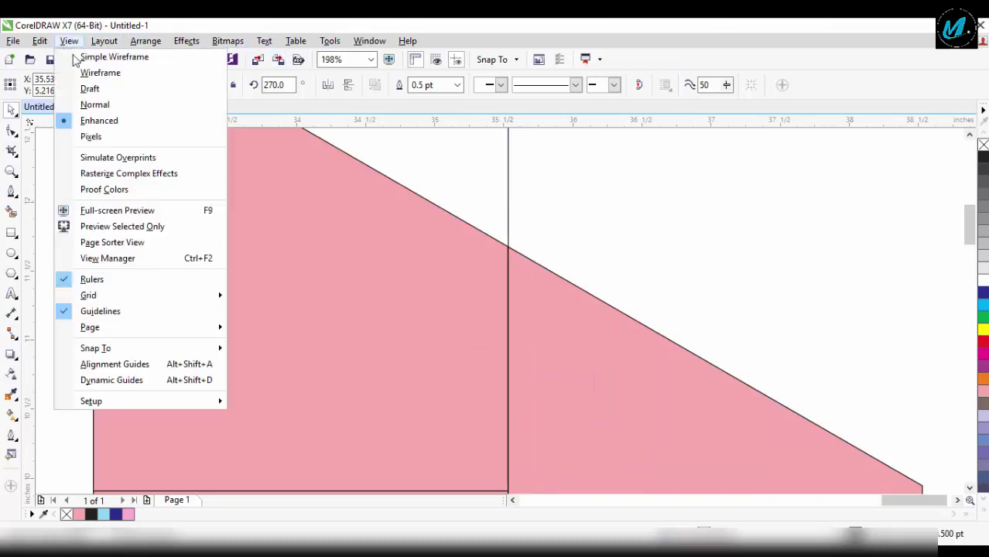
pyautogui.click(100, 72)
# Step: Align the vertical line exactly along the shape's inner edge, extending past top and bottom
pyautogui.moveTo(463, 224); pyautogui.dragTo(555, 262)
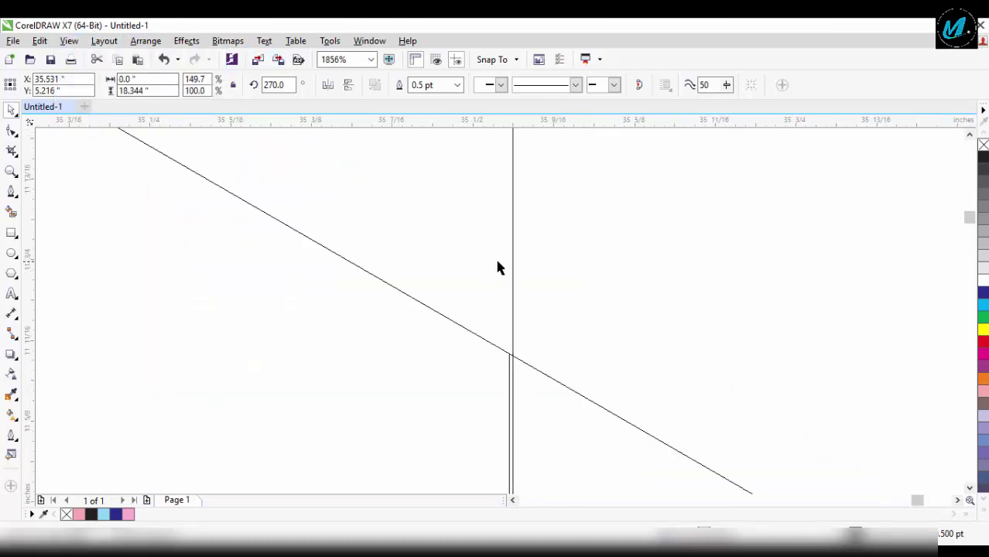
pyautogui.moveTo(514, 306); pyautogui.dragTo(595, 438)
pyautogui.scroll(-3, 515, 310)
pyautogui.scroll(-5, 535, 331)
pyautogui.scroll(-3, 534, 330)
pyautogui.press('z')
pyautogui.moveTo(364, 142); pyautogui.dragTo(587, 462)
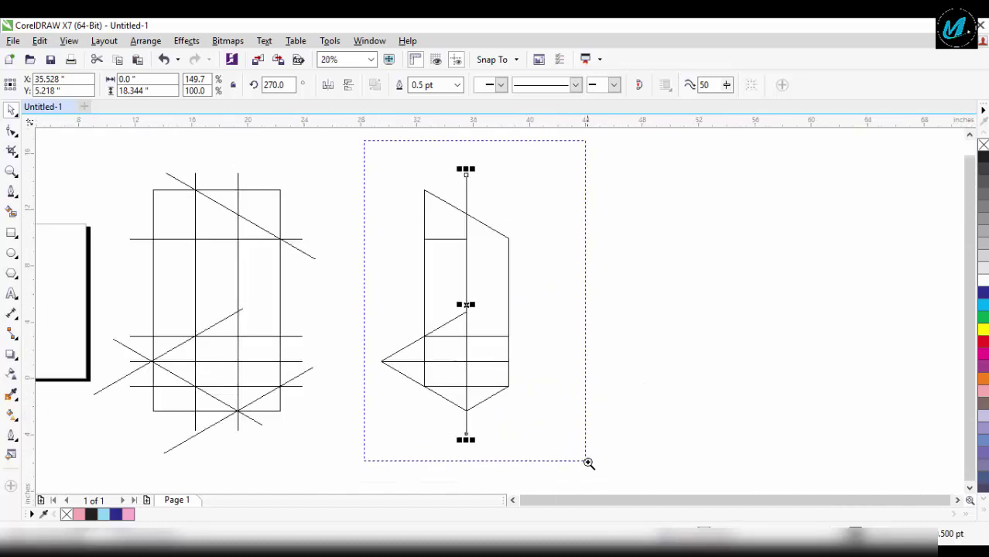
pyautogui.click(629, 367)
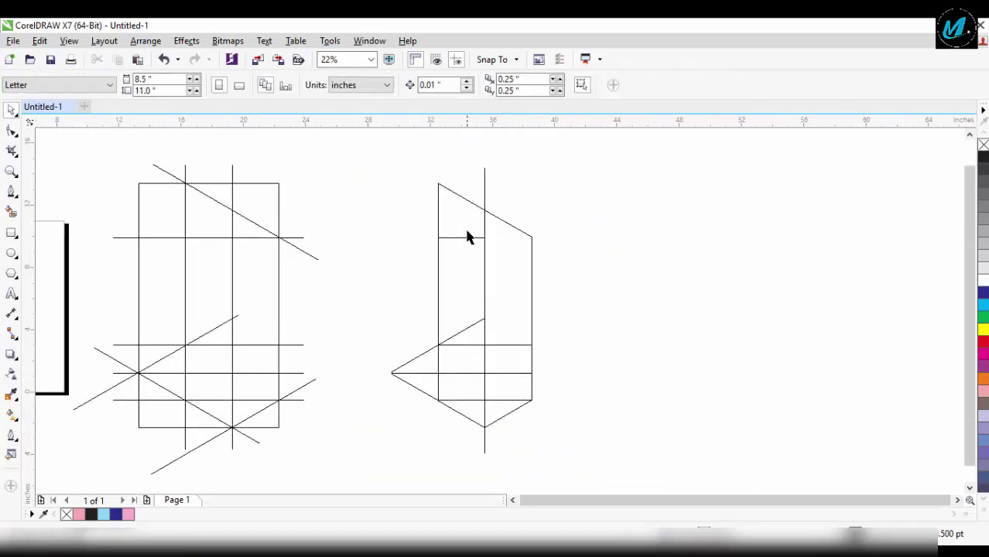
# Step: Switch to Enhanced view and Weld all the pink pieces into one shape
pyautogui.click(68, 43)
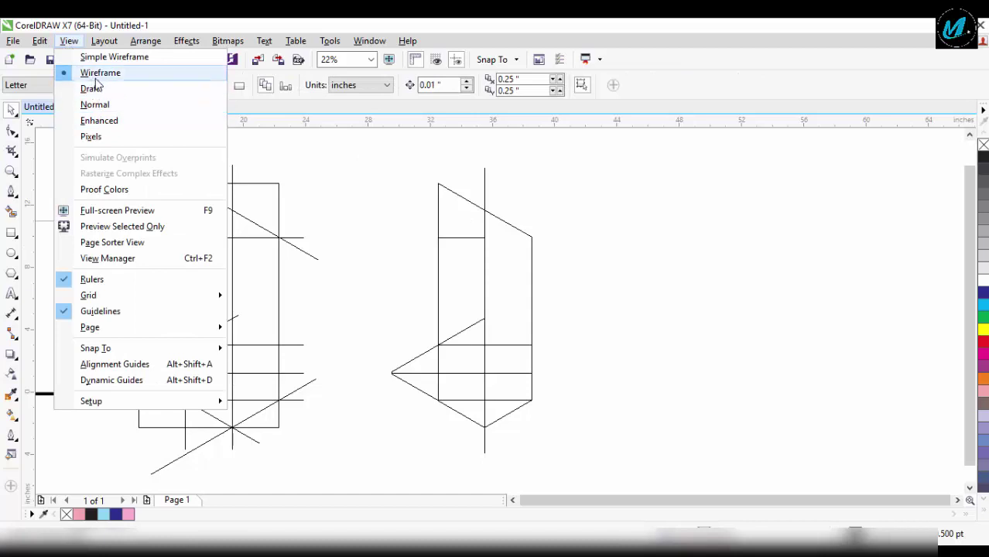
pyautogui.click(99, 120)
pyautogui.click(439, 195)
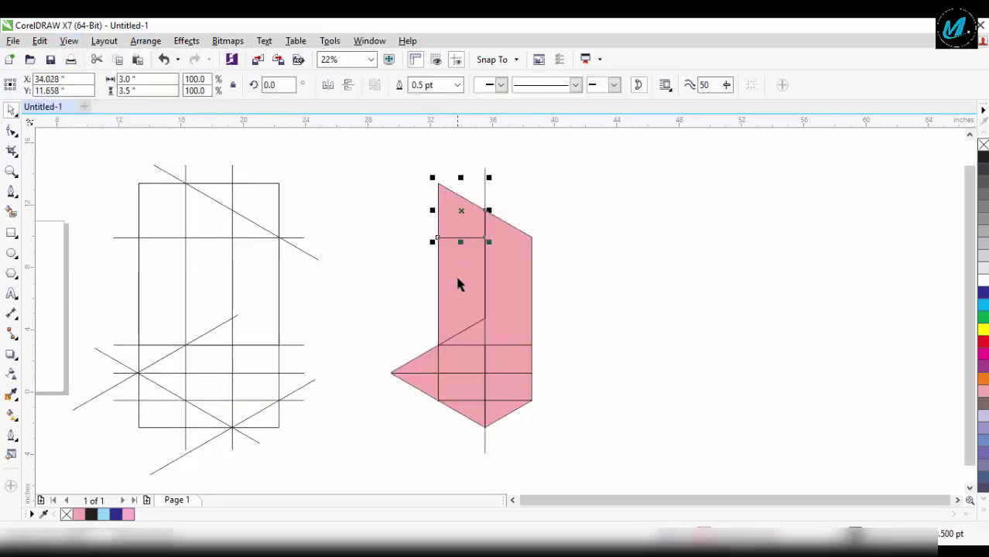
pyautogui.click(518, 294)
pyautogui.moveTo(400, 176)
pyautogui.mouseDown()
pyautogui.moveTo(564, 462)
pyautogui.moveTo(566, 449)
pyautogui.mouseUp()
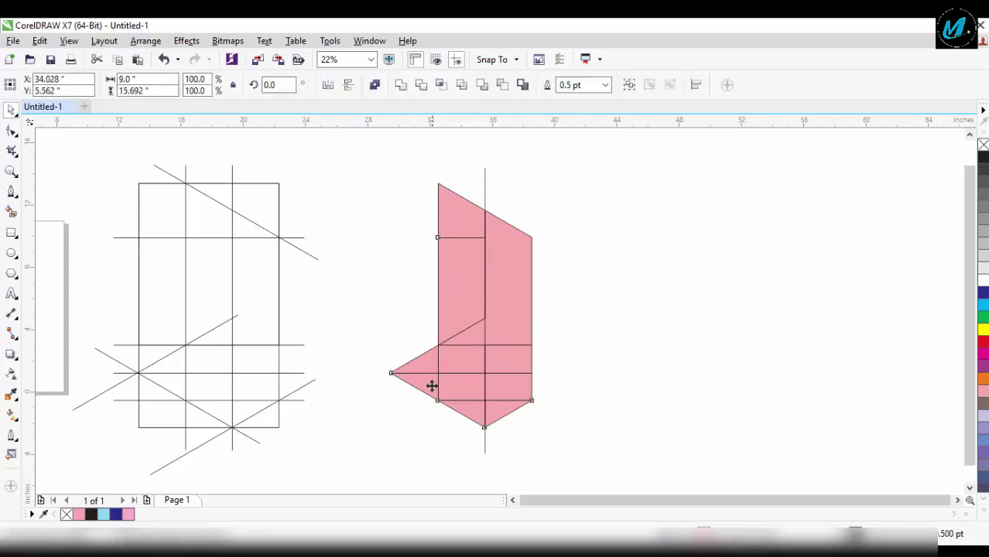
pyautogui.moveTo(432, 385); pyautogui.dragTo(637, 366)
pyautogui.hotkey('ctrl', 'z')
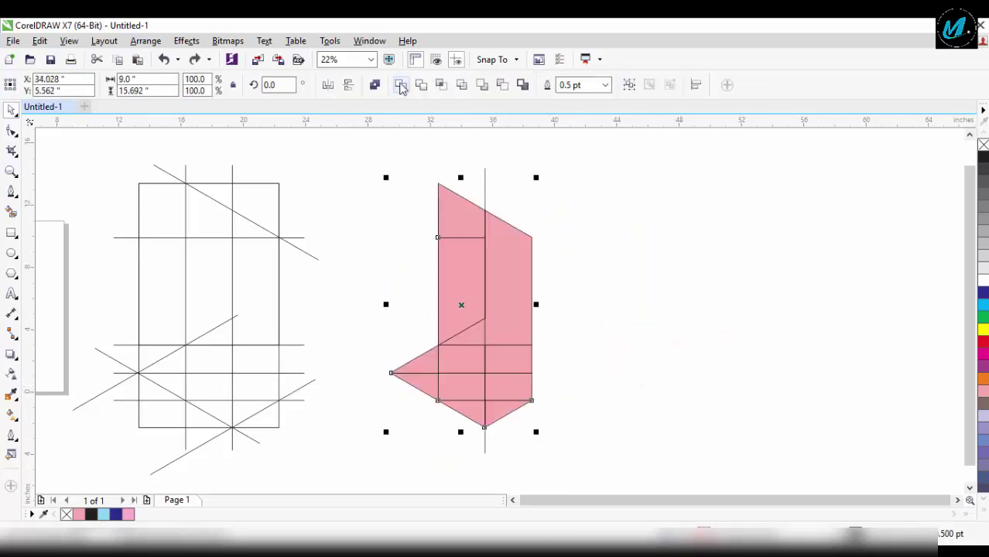
pyautogui.click(401, 86)
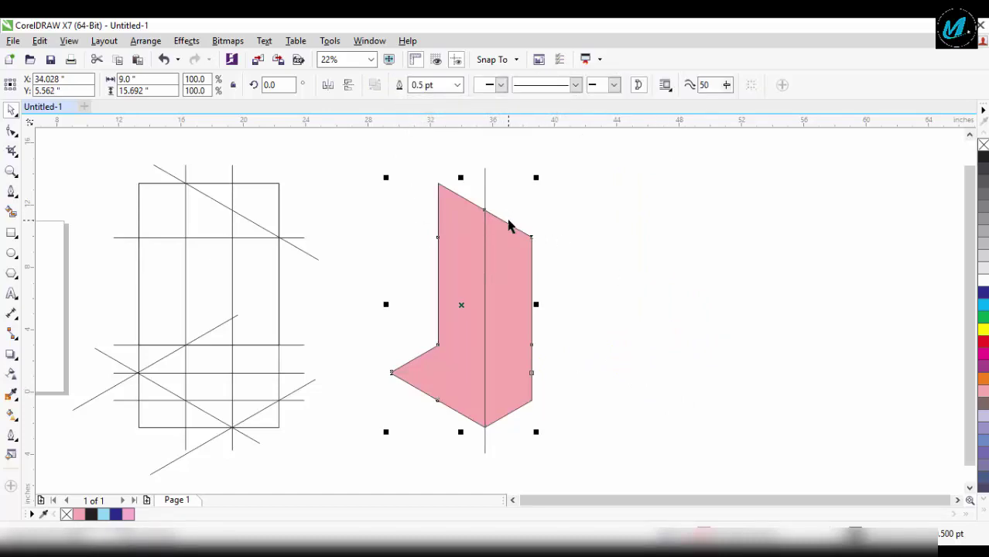
pyautogui.click(223, 250)
# Step: Smart Fill the shape's left and right halves as separate orange faces
pyautogui.click(12, 213)
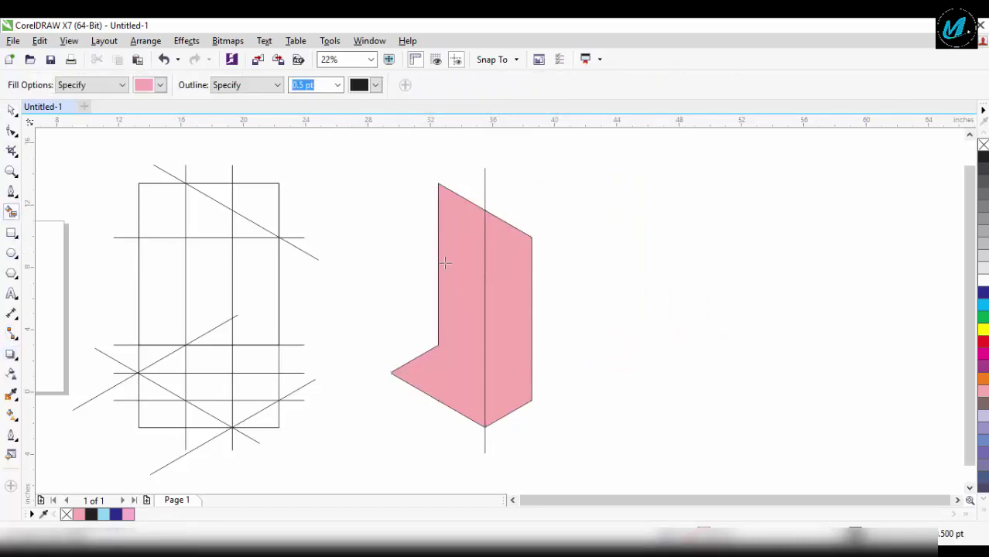
pyautogui.click(161, 85)
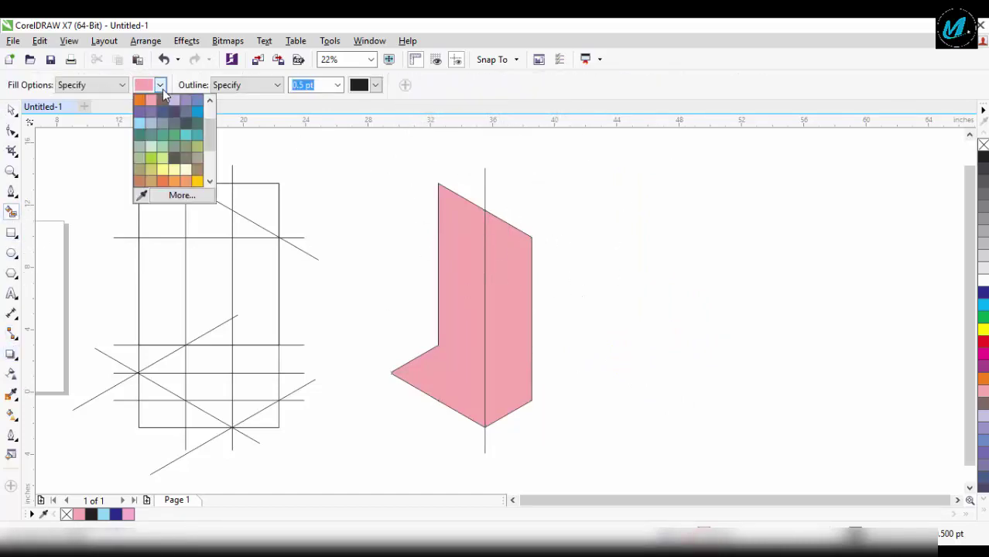
pyautogui.click(172, 183)
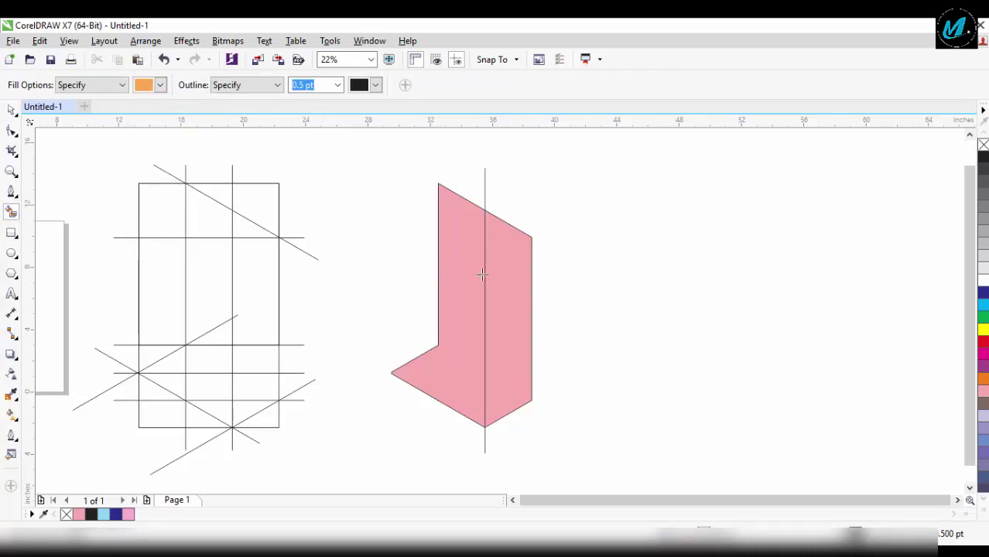
pyautogui.click(483, 275)
pyautogui.click(470, 276)
pyautogui.press('space')
pyautogui.press('Escape')
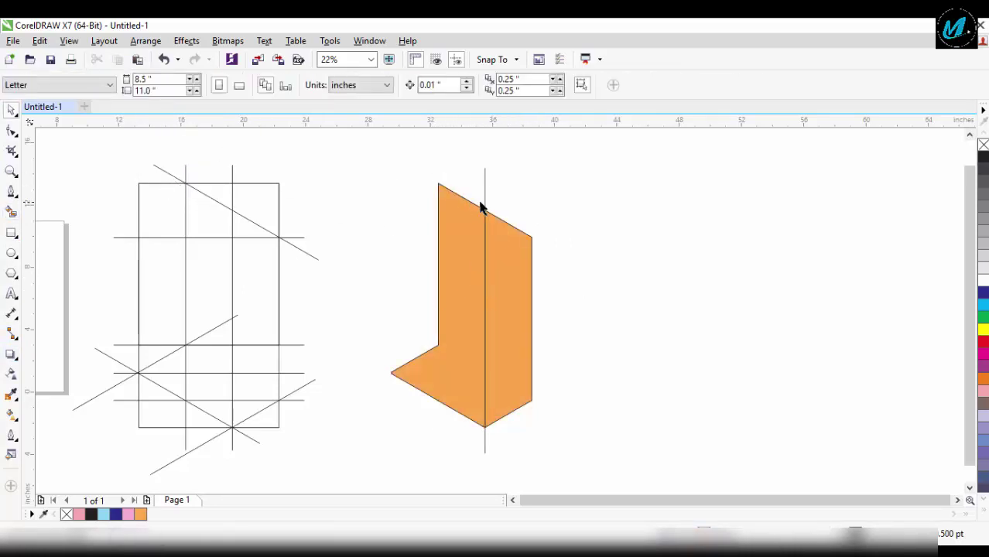
# Step: Delete the vertical construction line, leaving the two separate faces
pyautogui.click(486, 208)
pyautogui.press('Delete')
pyautogui.moveTo(507, 301); pyautogui.dragTo(717, 258)
pyautogui.hotkey('ctrl', 'z')
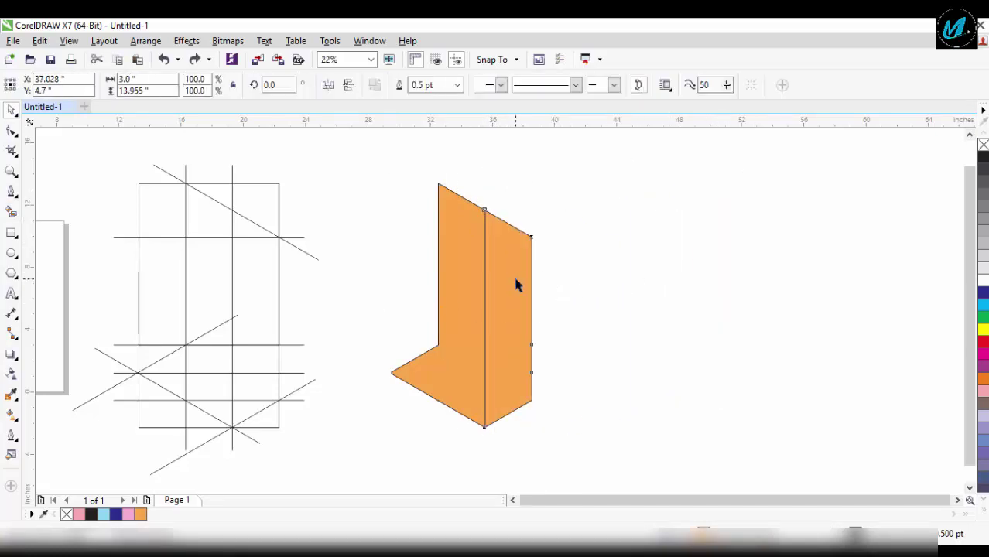
pyautogui.click(593, 272)
# Step: Colour the right face light blue and the left face navy, removing both outlines
pyautogui.click(519, 277)
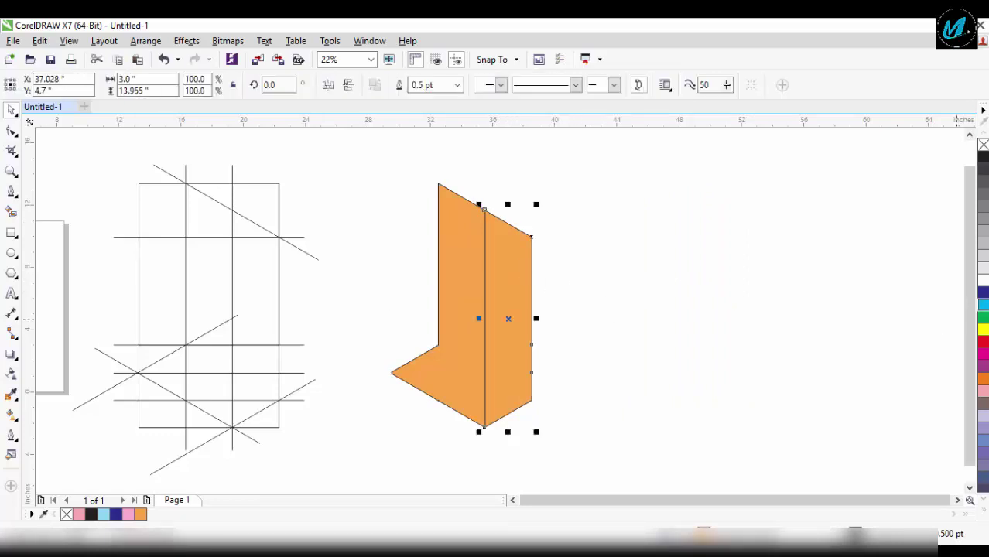
pyautogui.click(983, 308)
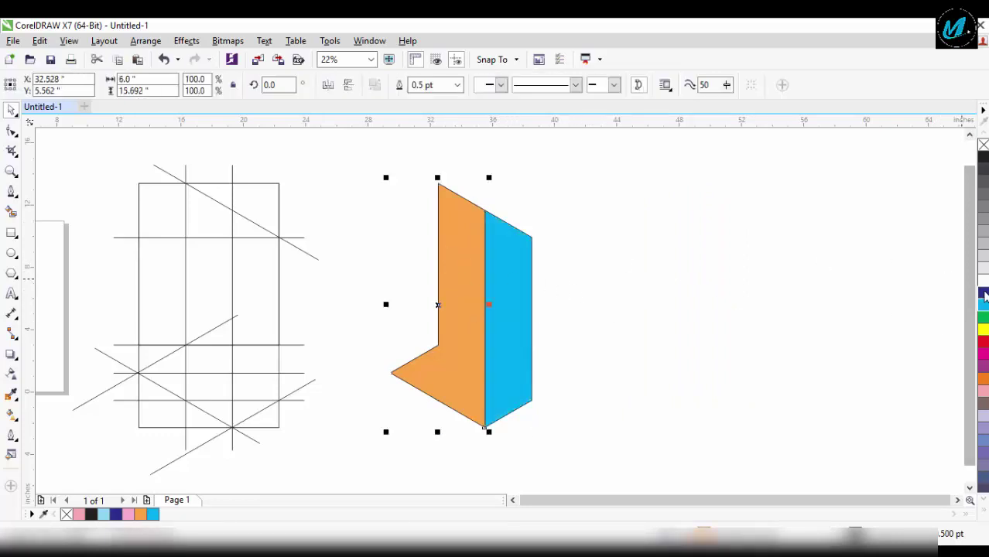
pyautogui.moveTo(984, 292); pyautogui.dragTo(461, 310)
pyautogui.moveTo(382, 156); pyautogui.dragTo(618, 465)
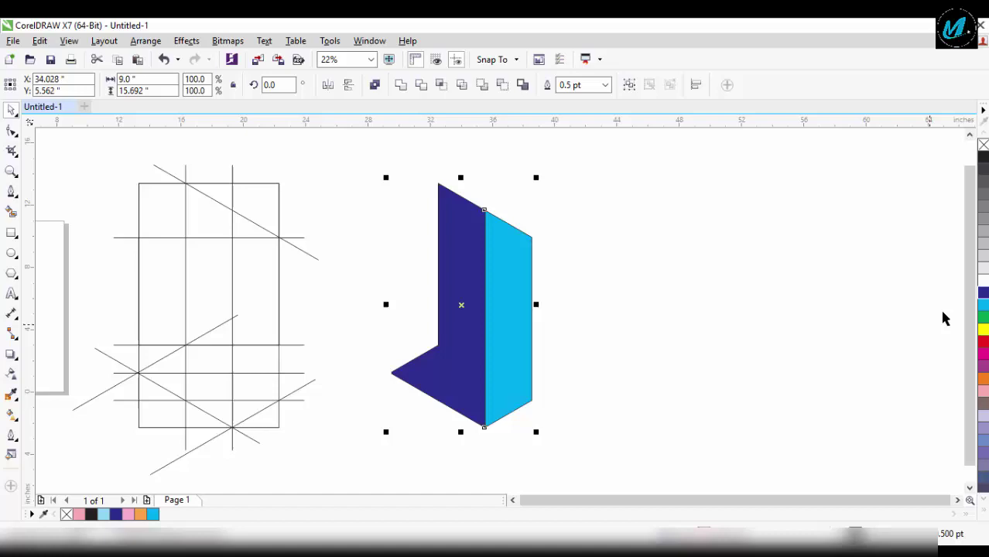
pyautogui.rightClick(983, 145)
pyautogui.click(795, 256)
pyautogui.scroll(-2, 791, 254)
# Step: Delete the leftover construction lines and rotate the two-face shape 180°
pyautogui.scroll(-1, 791, 254)
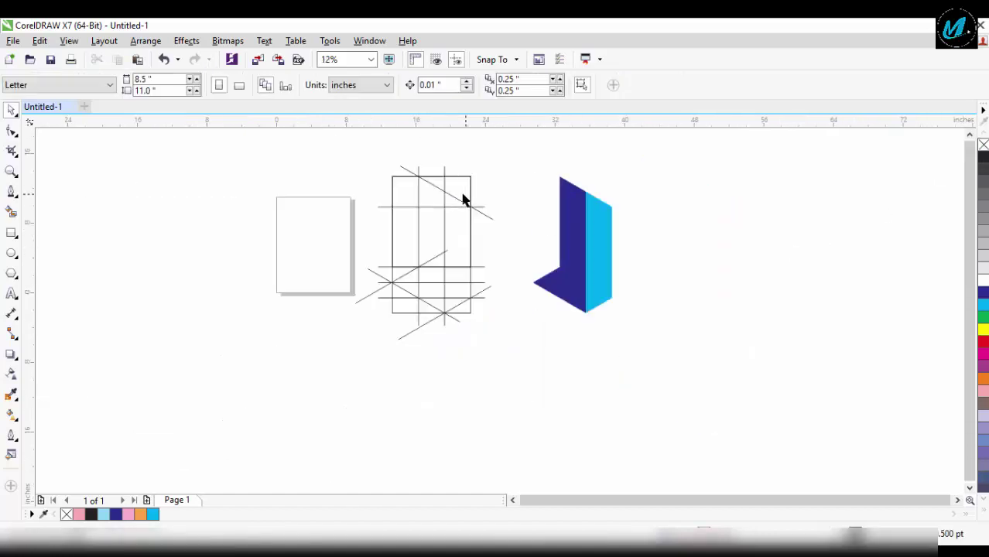
pyautogui.moveTo(342, 141); pyautogui.dragTo(522, 390)
pyautogui.press('Delete')
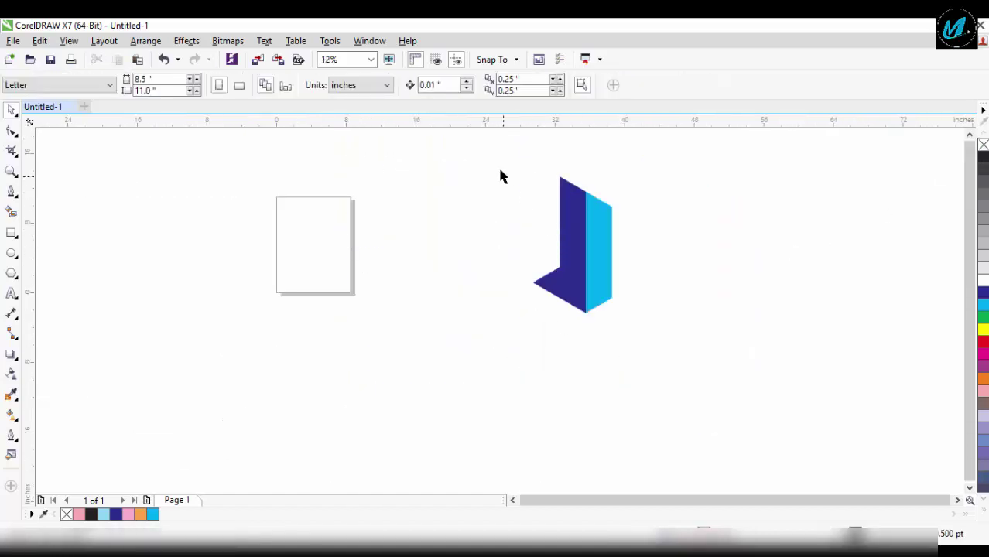
pyautogui.moveTo(511, 143); pyautogui.dragTo(639, 308)
pyautogui.click(610, 203)
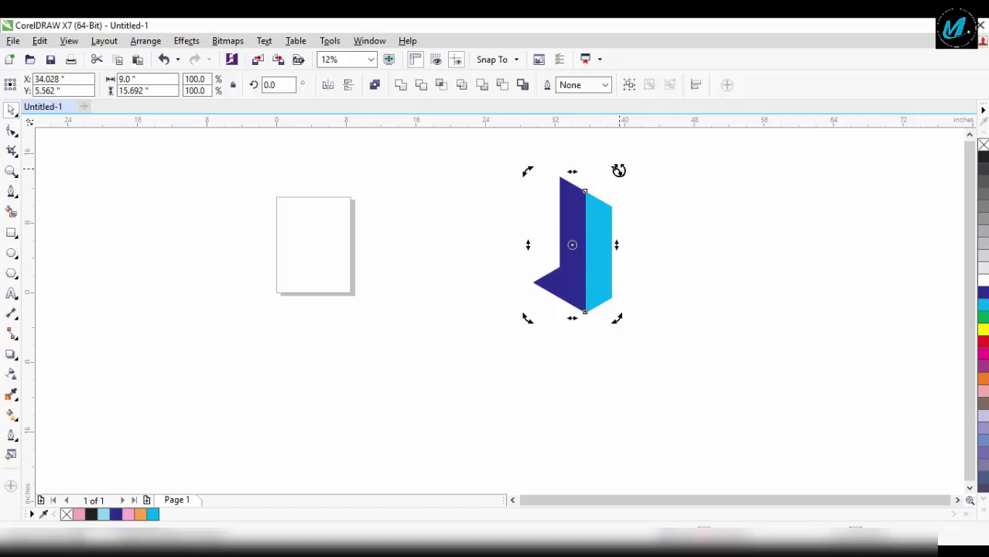
pyautogui.moveTo(619, 171); pyautogui.dragTo(503, 381)
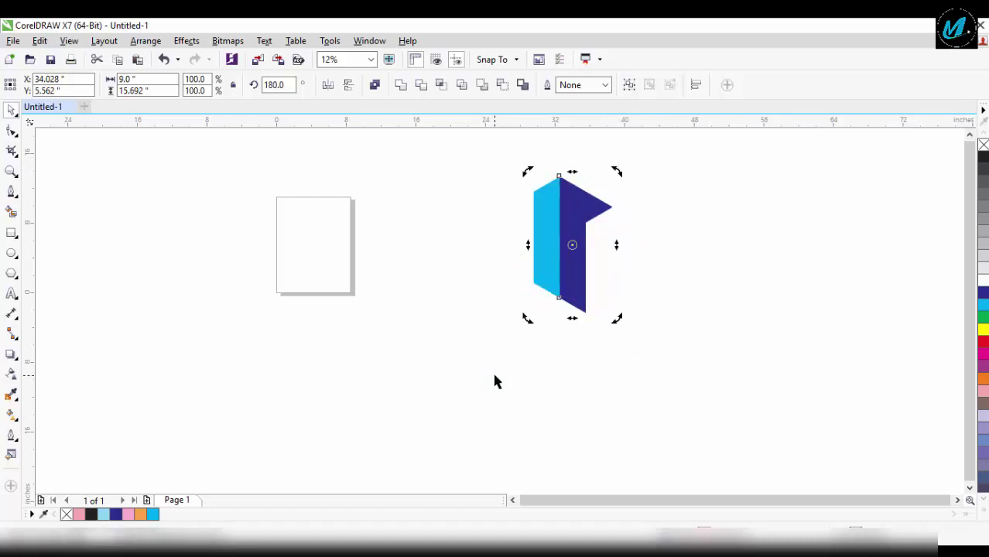
# Step: Zoom in on the block and select both the navy and light blue pieces
pyautogui.press('z')
pyautogui.moveTo(524, 154); pyautogui.dragTo(812, 387)
pyautogui.click(788, 384)
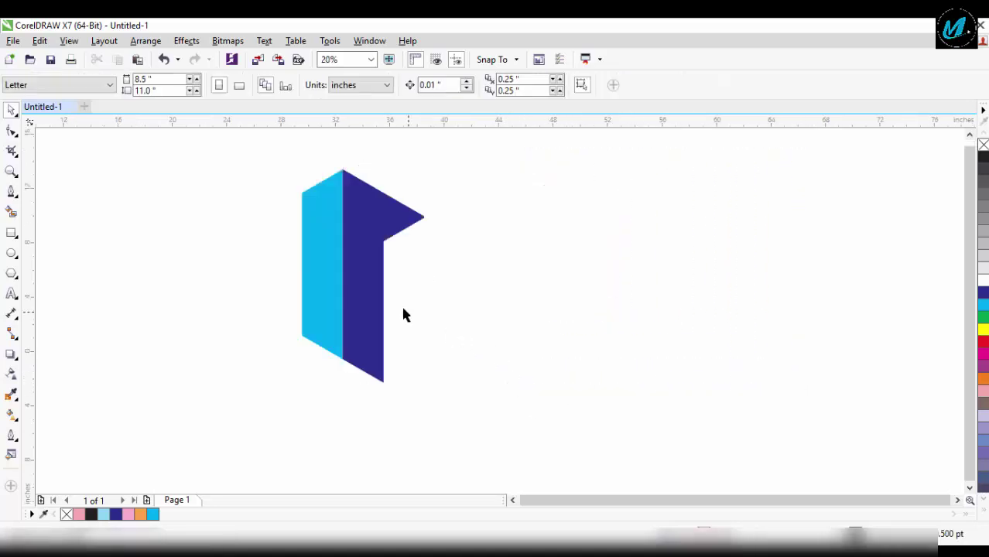
pyautogui.click(366, 263)
pyautogui.keyDown('shift'); pyautogui.click(329, 270); pyautogui.keyUp('shift')
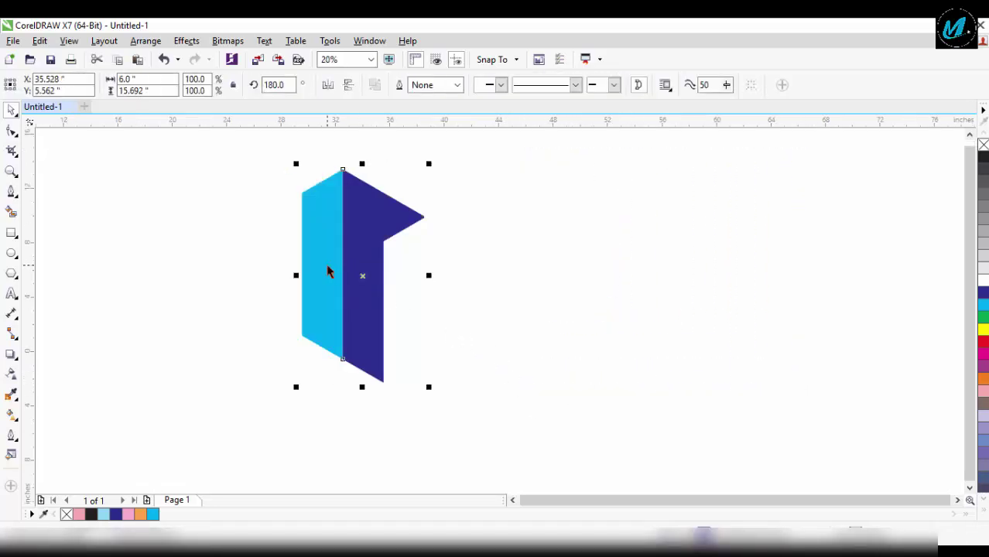
# Step: Create a copy of the block rotated to 300° and switch to Wireframe view
pyautogui.click(362, 231)
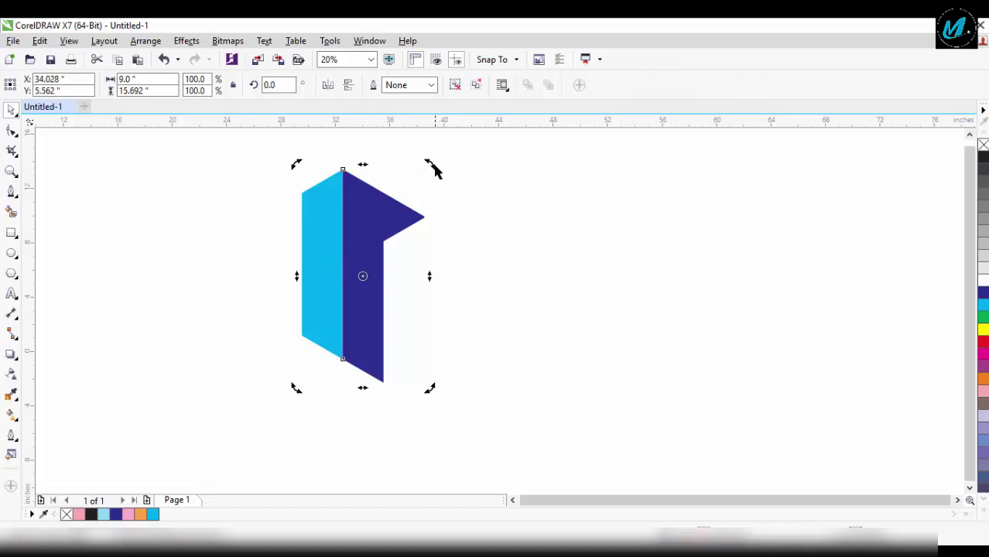
pyautogui.moveTo(432, 167)
pyautogui.mouseDown()
pyautogui.moveTo(448, 214)
pyautogui.moveTo(442, 314)
pyautogui.moveTo(459, 269)
pyautogui.moveTo(418, 273)
pyautogui.moveTo(432, 265)
pyautogui.mouseUp()
pyautogui.moveTo(360, 177); pyautogui.dragTo(541, 327)
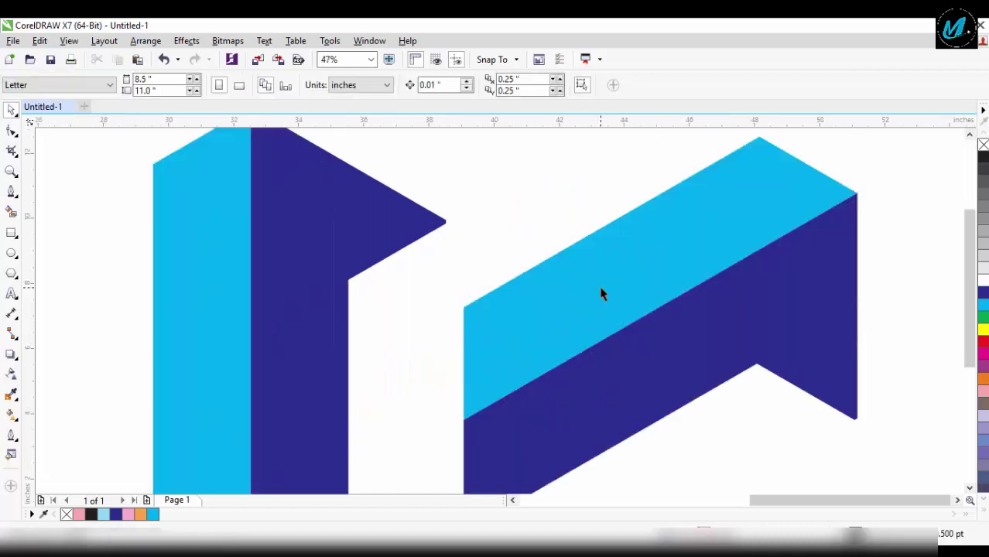
pyautogui.click(69, 40)
pyautogui.click(99, 71)
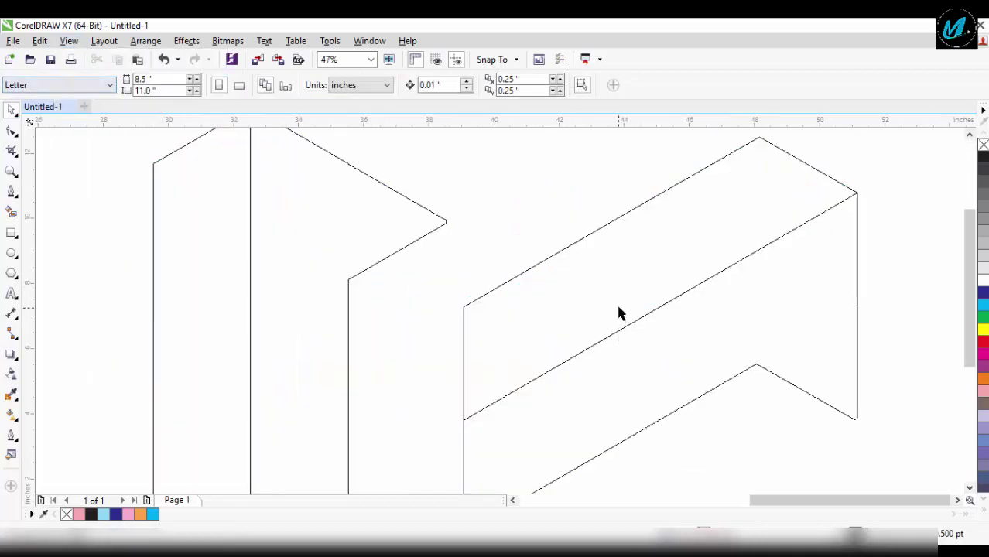
# Step: Move the 300° copy until its corner sits on the upright block
pyautogui.moveTo(620, 309)
pyautogui.mouseDown()
pyautogui.moveTo(494, 283)
pyautogui.moveTo(506, 281)
pyautogui.mouseUp()
pyautogui.press('z')
pyautogui.moveTo(327, 246); pyautogui.dragTo(373, 302)
pyautogui.scroll(3, 497, 346)
pyautogui.press('space')
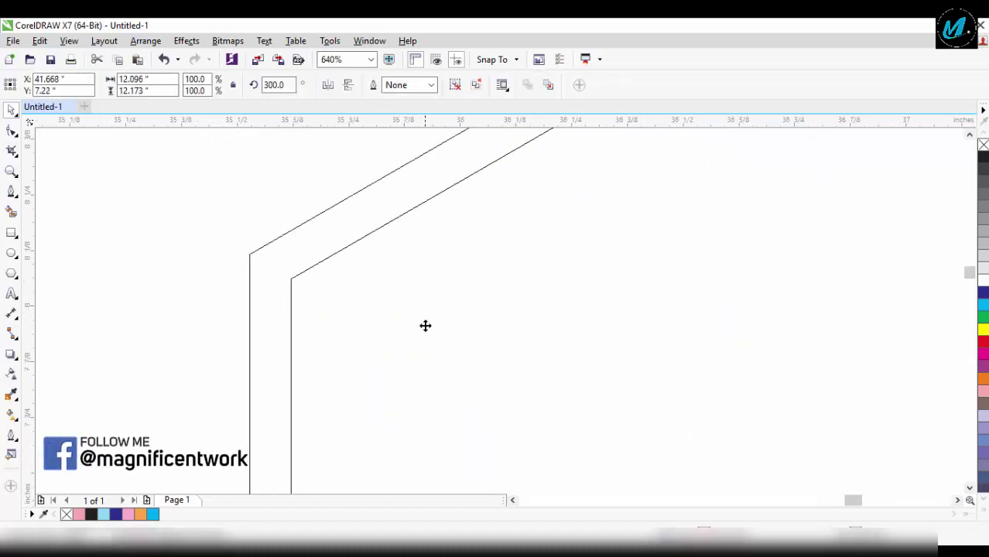
pyautogui.moveTo(393, 308); pyautogui.dragTo(383, 298)
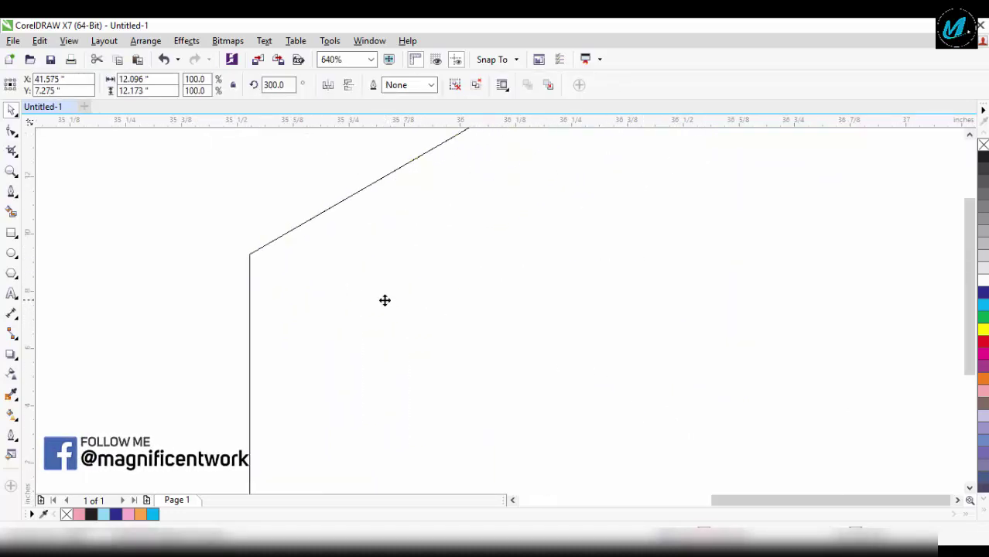
pyautogui.scroll(-8, 383, 298)
pyautogui.scroll(-3, 439, 306)
pyautogui.press('z')
pyautogui.moveTo(331, 236); pyautogui.dragTo(718, 481)
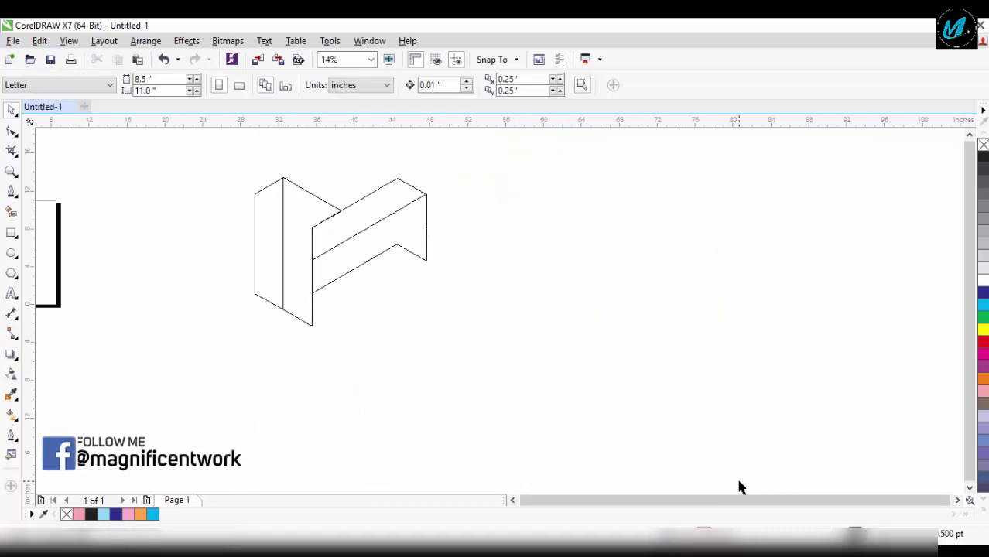
# Step: Place a 240° rotated copy of the slanted arm block below the arm
pyautogui.click(416, 208)
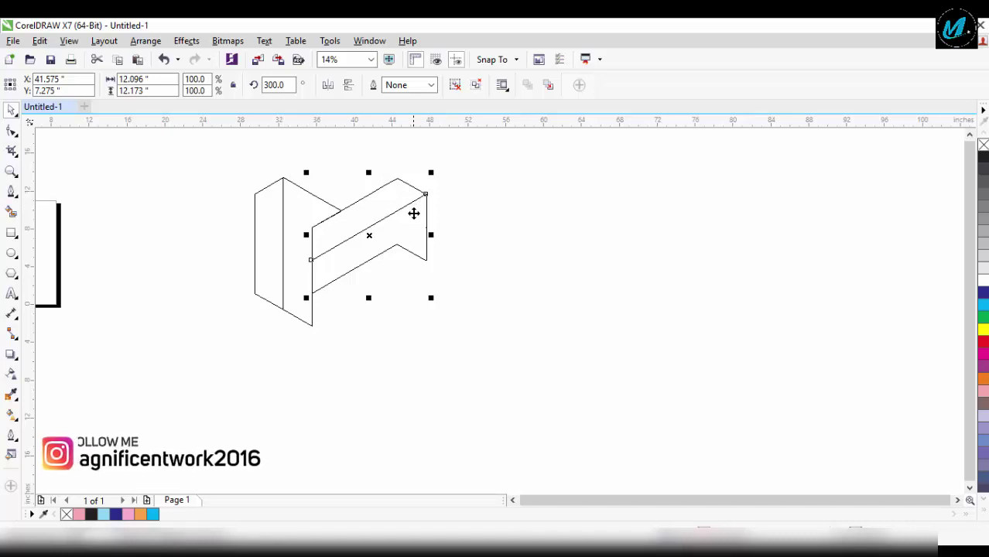
pyautogui.click(414, 214)
pyautogui.moveTo(431, 298)
pyautogui.mouseDown()
pyautogui.moveTo(451, 316)
pyautogui.moveTo(488, 272)
pyautogui.mouseUp()
pyautogui.hotkey('ctrl', 'z')
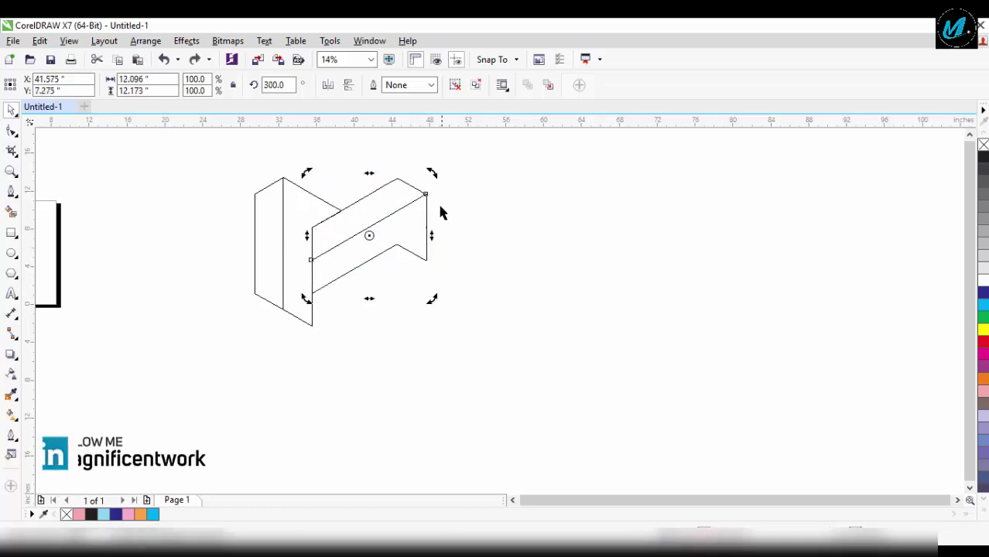
pyautogui.moveTo(433, 172)
pyautogui.mouseDown()
pyautogui.moveTo(441, 281)
pyautogui.moveTo(469, 267)
pyautogui.moveTo(475, 250)
pyautogui.moveTo(469, 272)
pyautogui.mouseUp()
pyautogui.moveTo(404, 230); pyautogui.dragTo(469, 303)
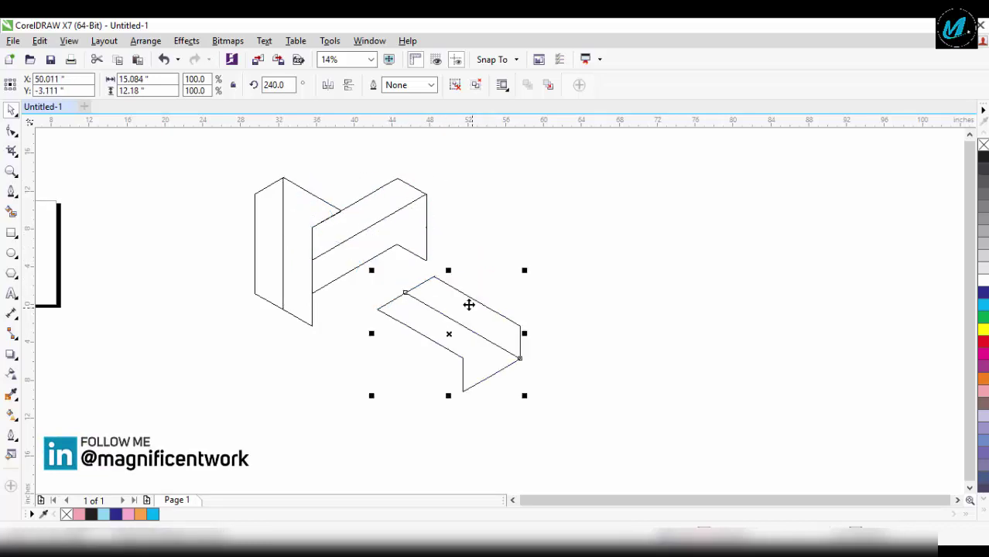
# Step: Move the 240° block up-left against the arm's edge
pyautogui.moveTo(372, 222); pyautogui.dragTo(490, 317)
pyautogui.moveTo(545, 399); pyautogui.dragTo(364, 209)
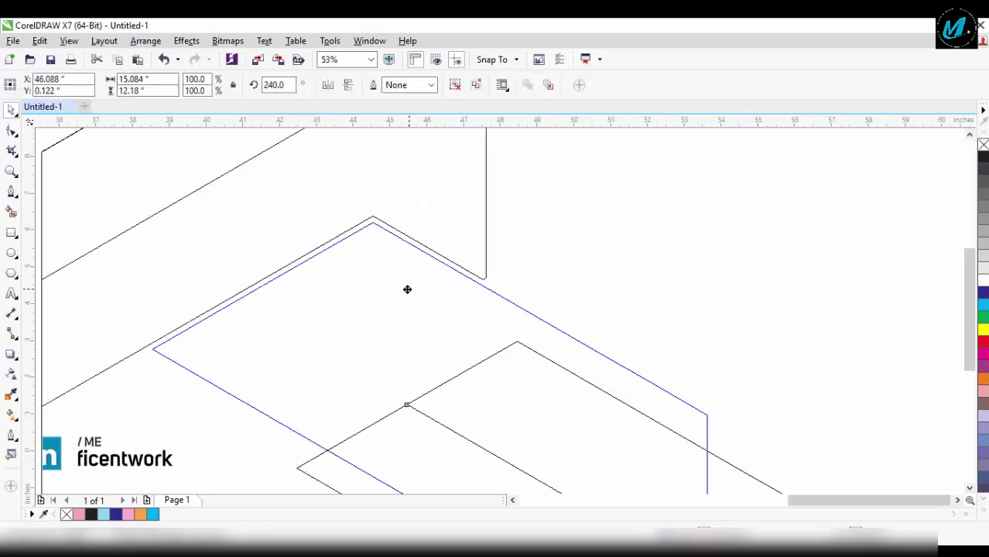
pyautogui.click(364, 209)
pyautogui.moveTo(424, 280); pyautogui.dragTo(388, 277)
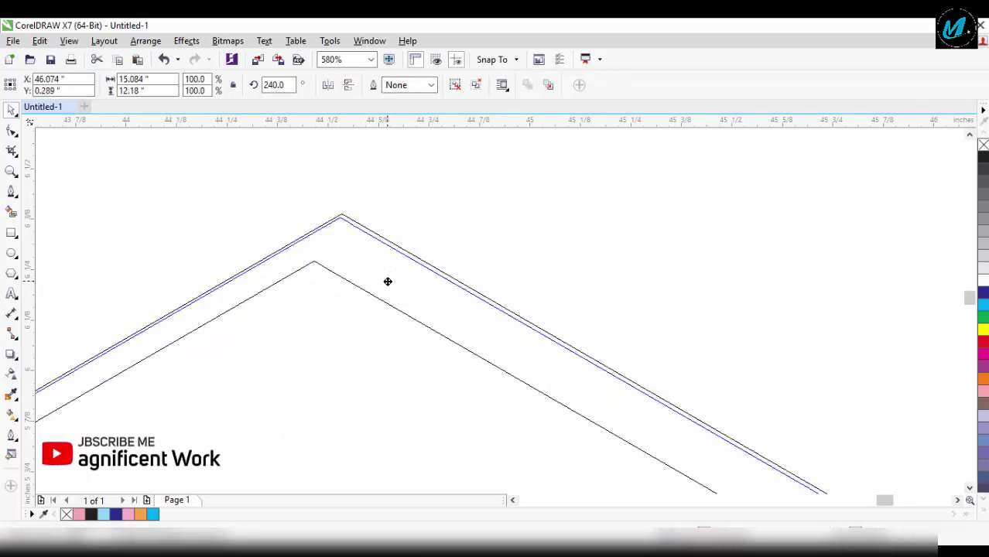
pyautogui.moveTo(389, 277); pyautogui.dragTo(391, 287)
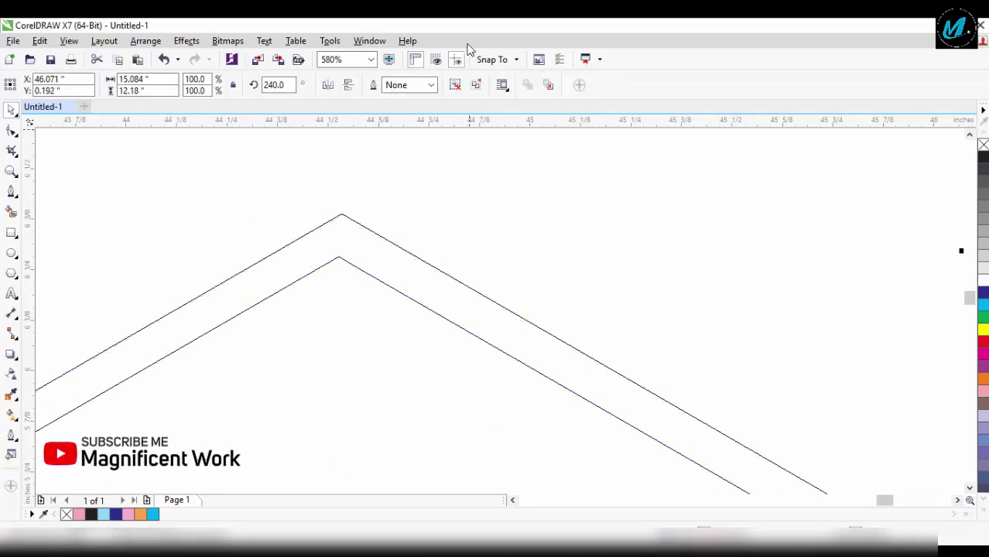
# Step: Turn on Snap To Objects and snap the lower chevron onto the upper one
pyautogui.click(492, 59)
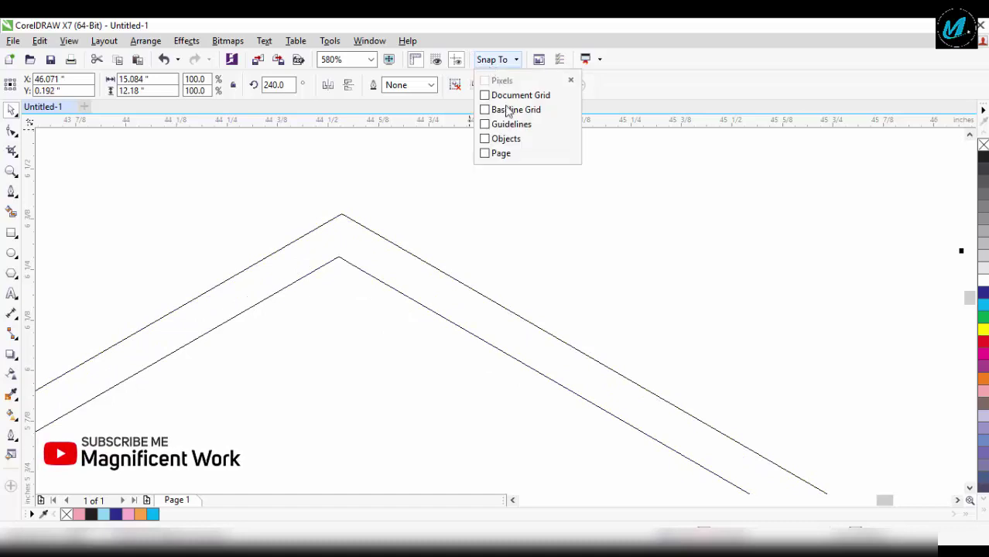
pyautogui.click(486, 139)
pyautogui.moveTo(403, 419); pyautogui.dragTo(405, 380)
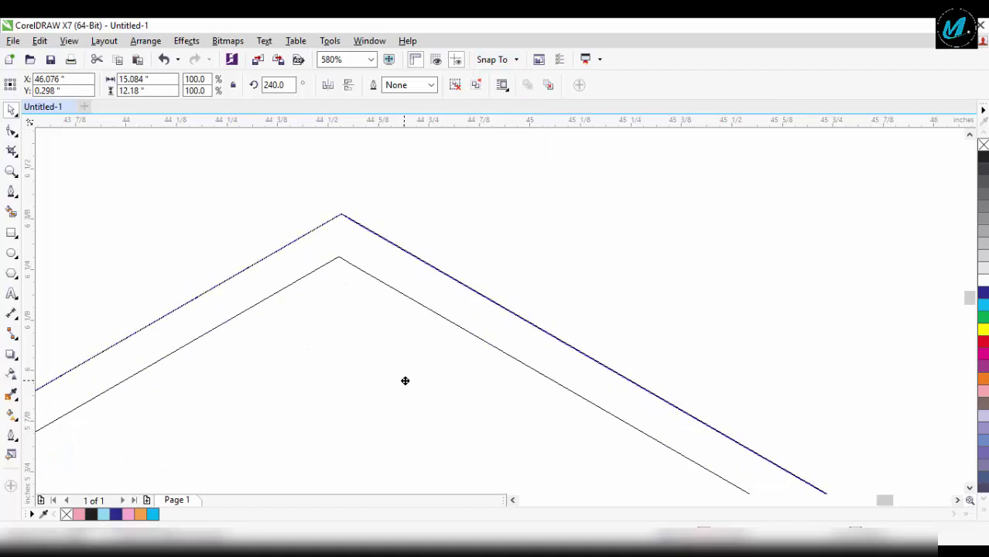
pyautogui.scroll(-5, 409, 380)
pyautogui.scroll(-5, 414, 380)
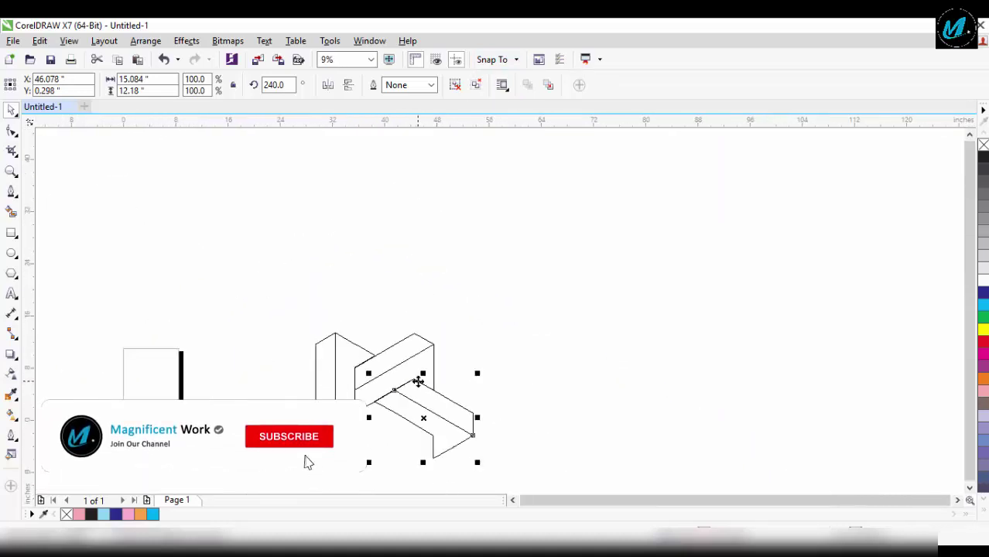
pyautogui.scroll(2, 463, 491)
# Step: Make a 180° rotated copy of the lower beam and move it down-left
pyautogui.click(647, 431)
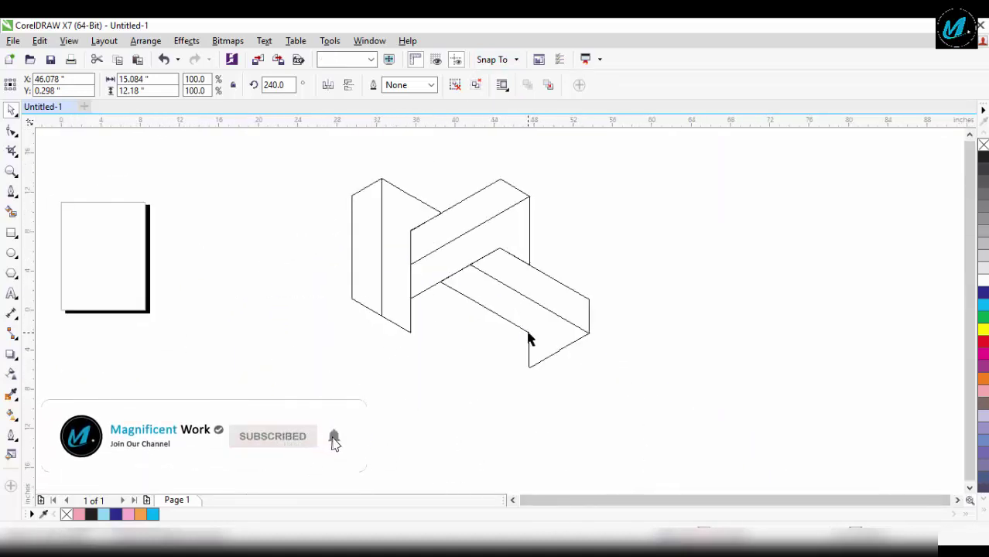
pyautogui.click(534, 288)
pyautogui.click(557, 307)
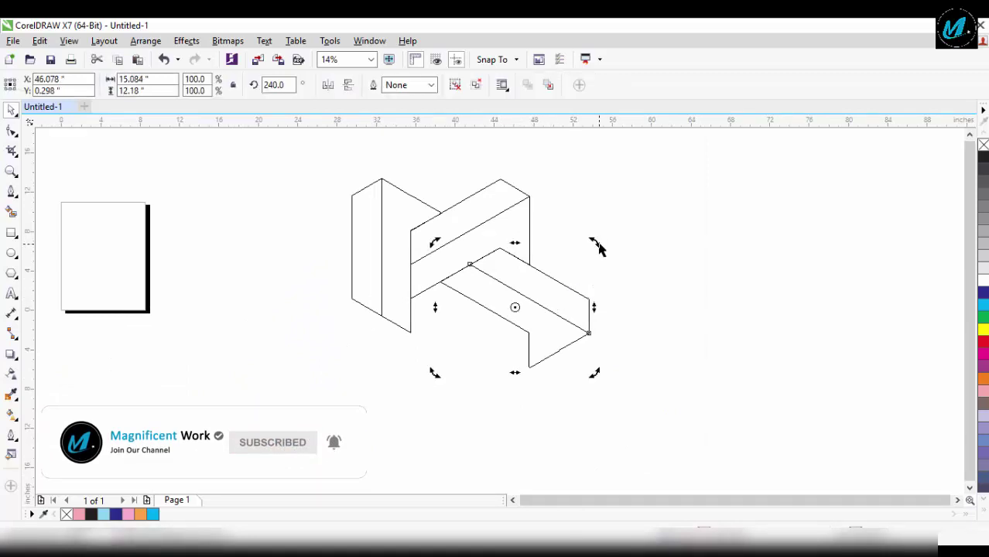
pyautogui.moveTo(596, 240)
pyautogui.mouseDown()
pyautogui.moveTo(608, 282)
pyautogui.moveTo(594, 365)
pyautogui.moveTo(613, 338)
pyautogui.moveTo(611, 346)
pyautogui.mouseUp()
pyautogui.moveTo(544, 365); pyautogui.dragTo(489, 443)
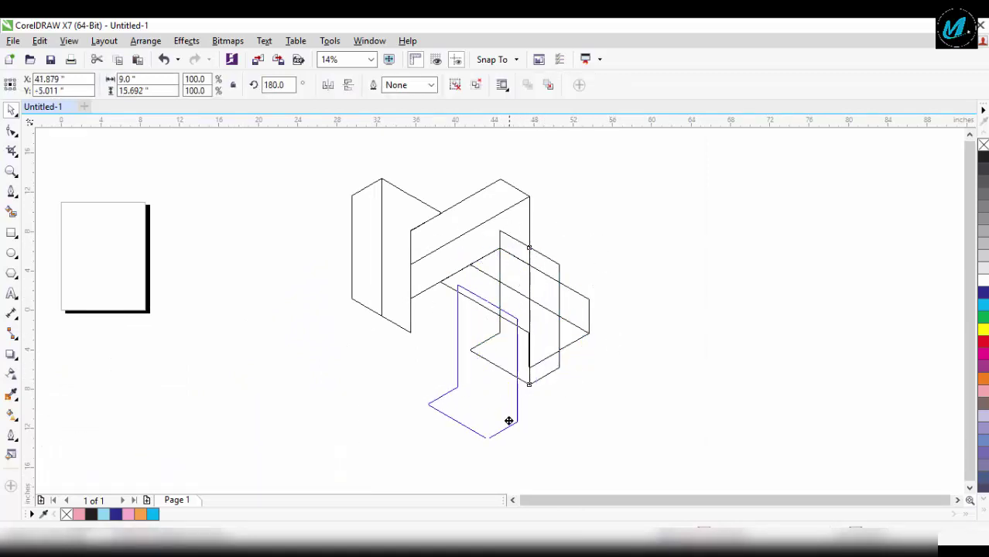
# Step: Align the rotated beam's top corner flush with the adjoining block's edge
pyautogui.moveTo(446, 282); pyautogui.dragTo(648, 426)
pyautogui.scroll(3, 344, 354)
pyautogui.click(407, 329)
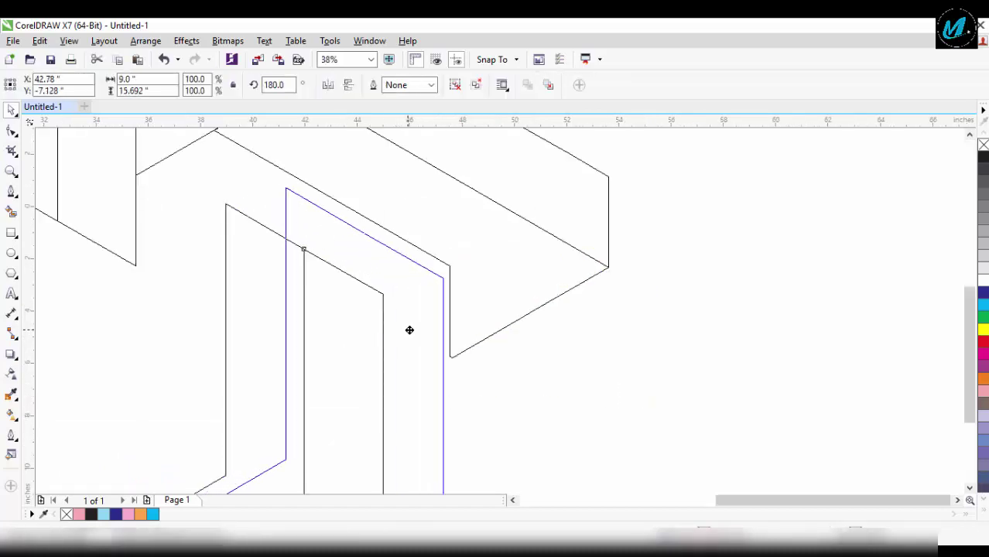
pyautogui.scroll(3, 464, 311)
pyautogui.moveTo(286, 330); pyautogui.dragTo(274, 312)
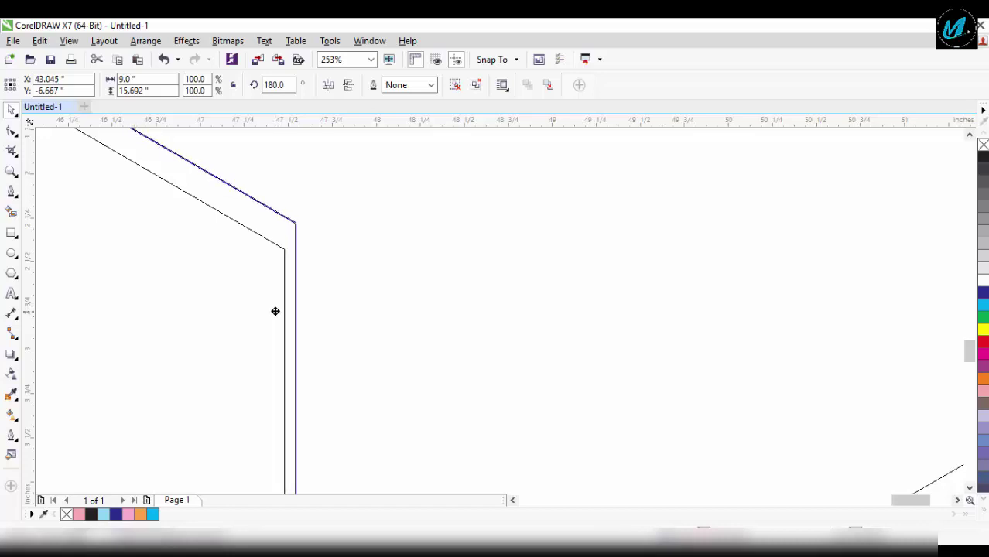
pyautogui.scroll(4, 325, 236)
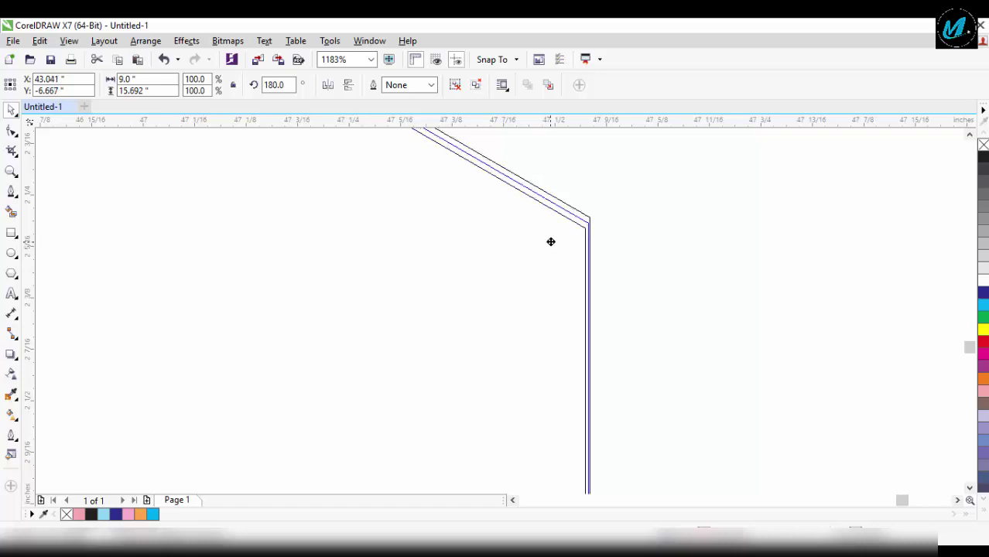
pyautogui.scroll(-1, 552, 238)
pyautogui.scroll(-5, 567, 302)
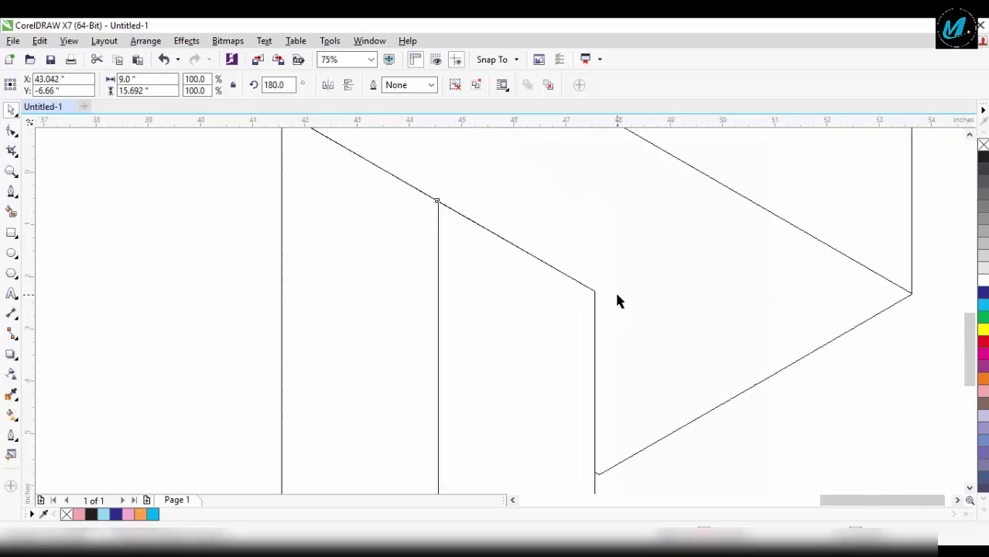
pyautogui.scroll(-4, 616, 301)
pyautogui.moveTo(469, 186); pyautogui.dragTo(735, 415)
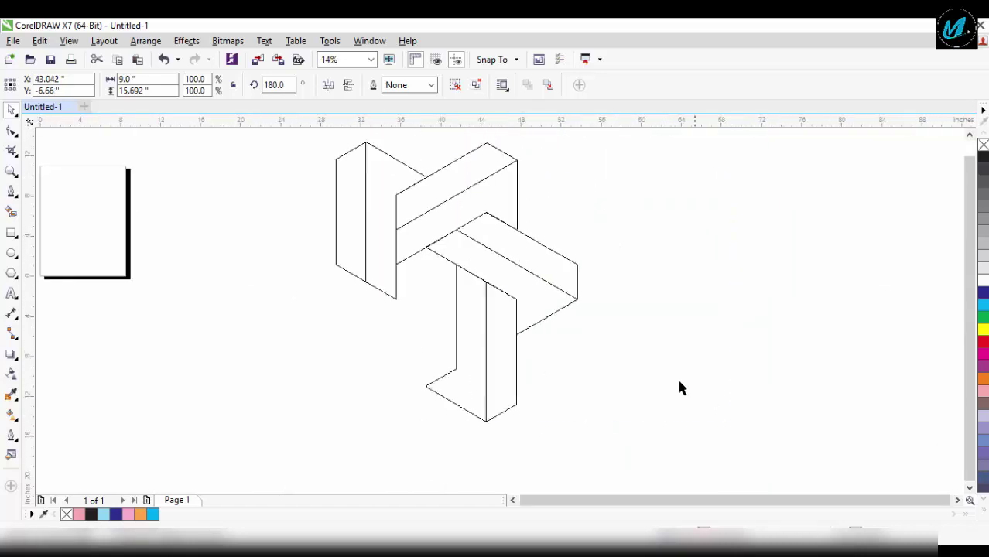
# Step: Rotate the copied block to 120° and move it left beside its neighbour
pyautogui.click(512, 317)
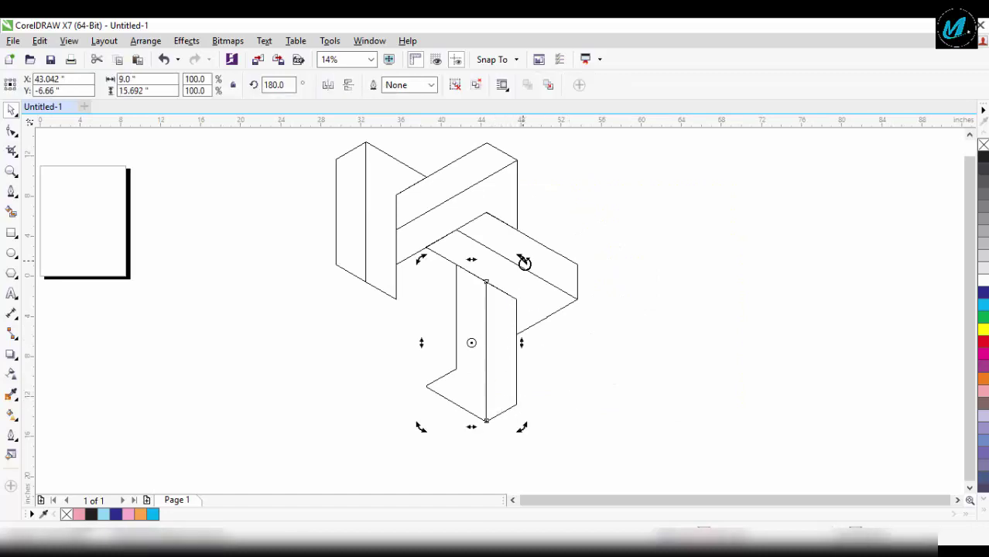
pyautogui.moveTo(524, 426)
pyautogui.mouseDown()
pyautogui.moveTo(412, 411)
pyautogui.moveTo(420, 435)
pyautogui.mouseUp()
pyautogui.moveTo(519, 380); pyautogui.dragTo(409, 366)
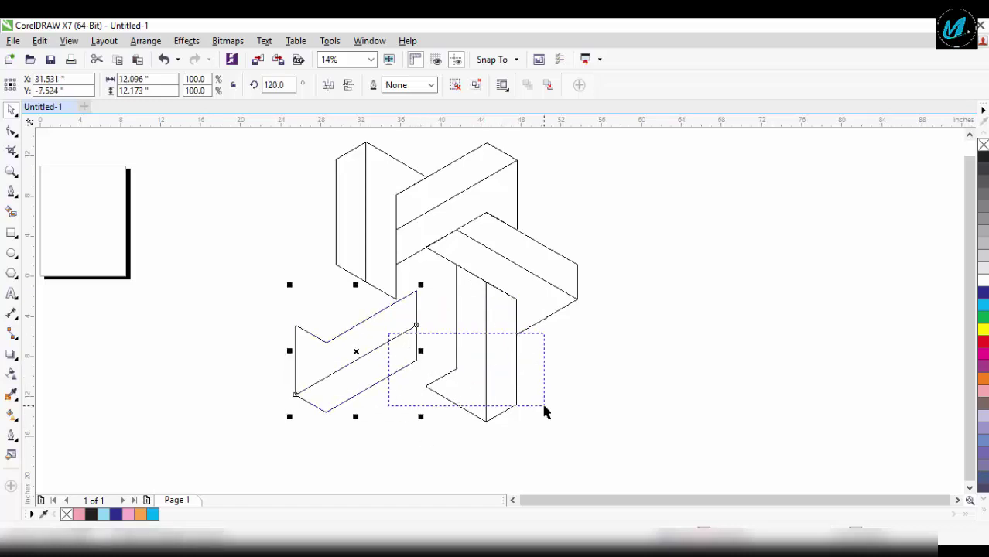
pyautogui.moveTo(545, 412); pyautogui.dragTo(545, 410)
pyautogui.scroll(5, 172, 265)
pyautogui.scroll(3, 417, 287)
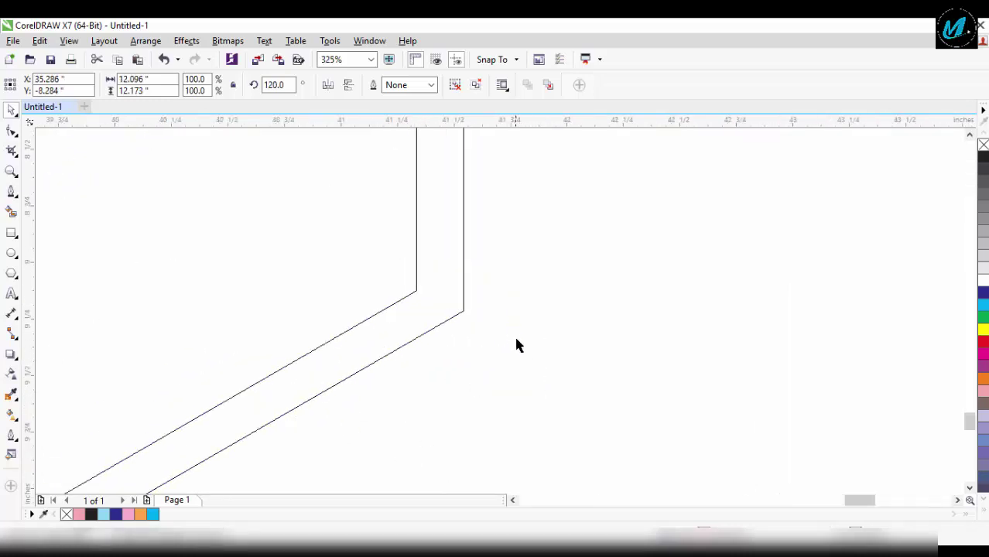
# Step: Snap the rotated block's corner onto the adjacent block's node so the outlines coincide
pyautogui.moveTo(345, 270); pyautogui.dragTo(383, 281)
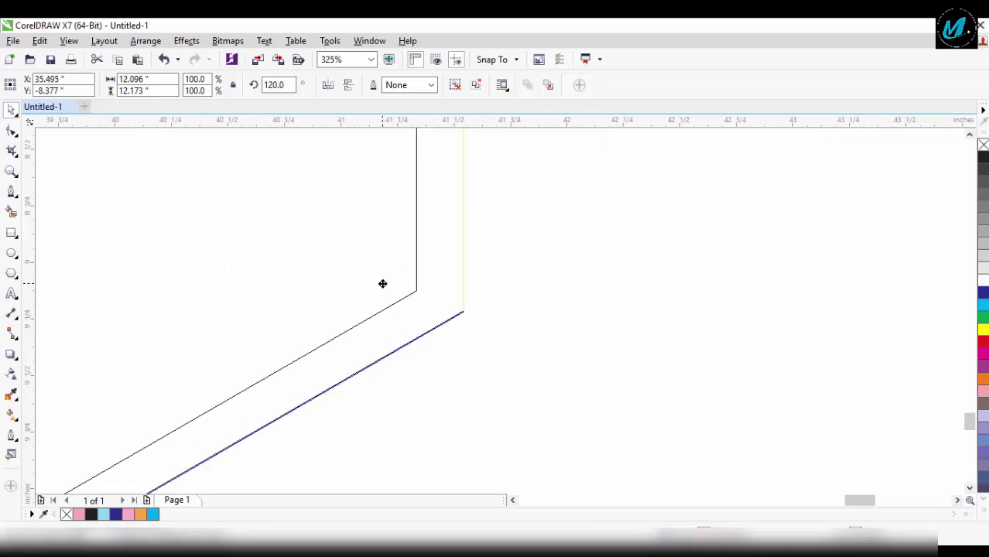
pyautogui.moveTo(382, 282); pyautogui.dragTo(383, 282)
pyautogui.moveTo(445, 299); pyautogui.dragTo(468, 320)
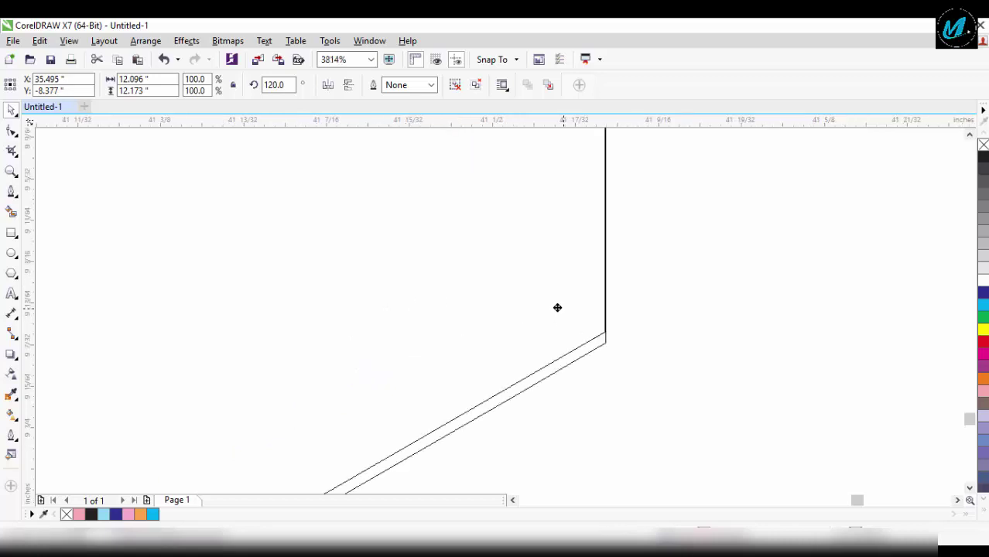
pyautogui.moveTo(557, 308); pyautogui.dragTo(565, 296)
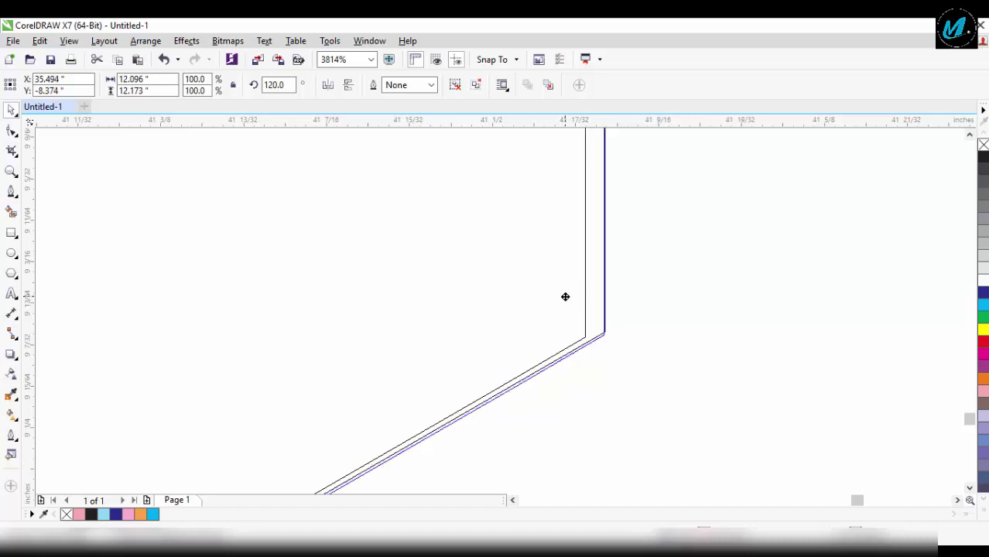
pyautogui.moveTo(565, 295); pyautogui.dragTo(641, 362)
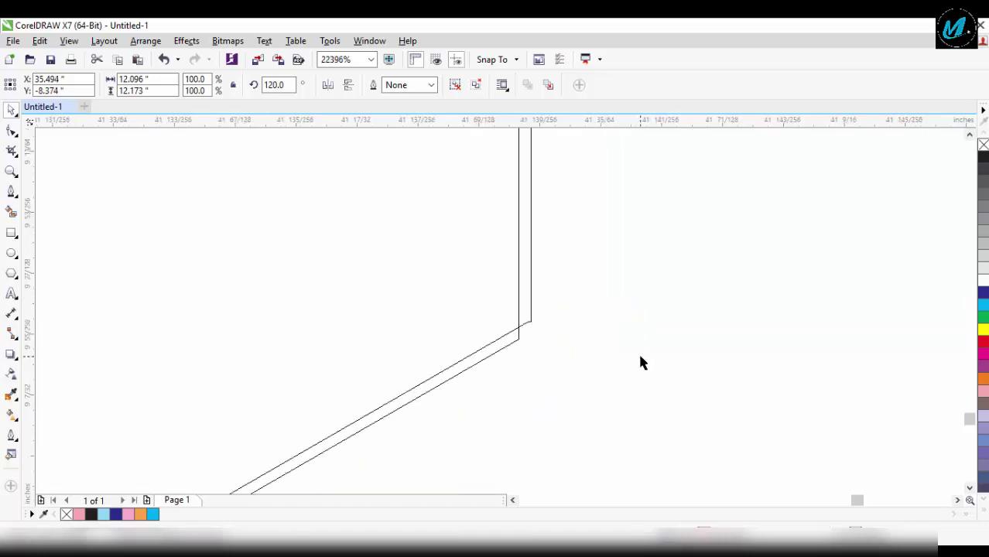
pyautogui.moveTo(460, 315); pyautogui.dragTo(471, 300)
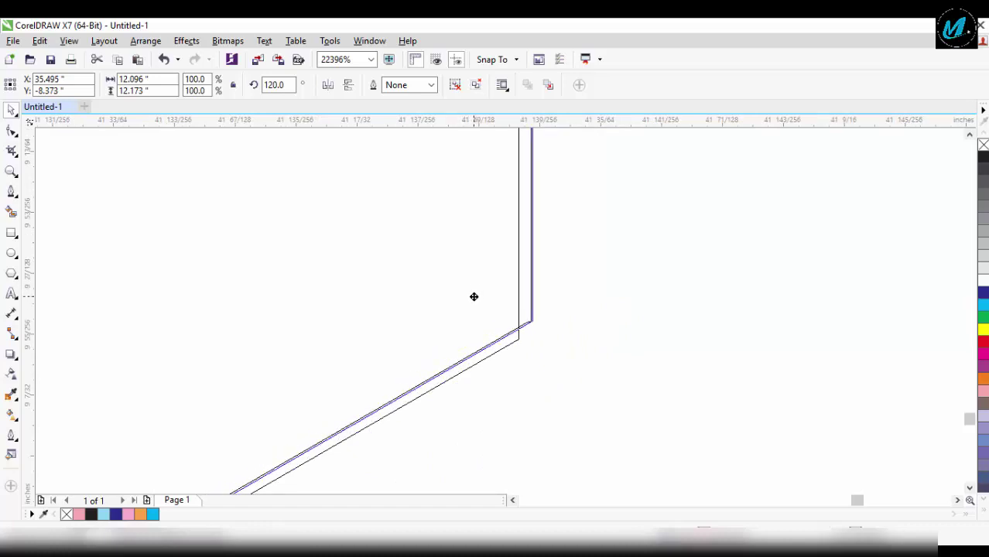
pyautogui.moveTo(473, 300); pyautogui.dragTo(472, 296)
pyautogui.scroll(-2, 466, 306)
pyautogui.scroll(-2, 466, 307)
pyautogui.scroll(-2, 464, 307)
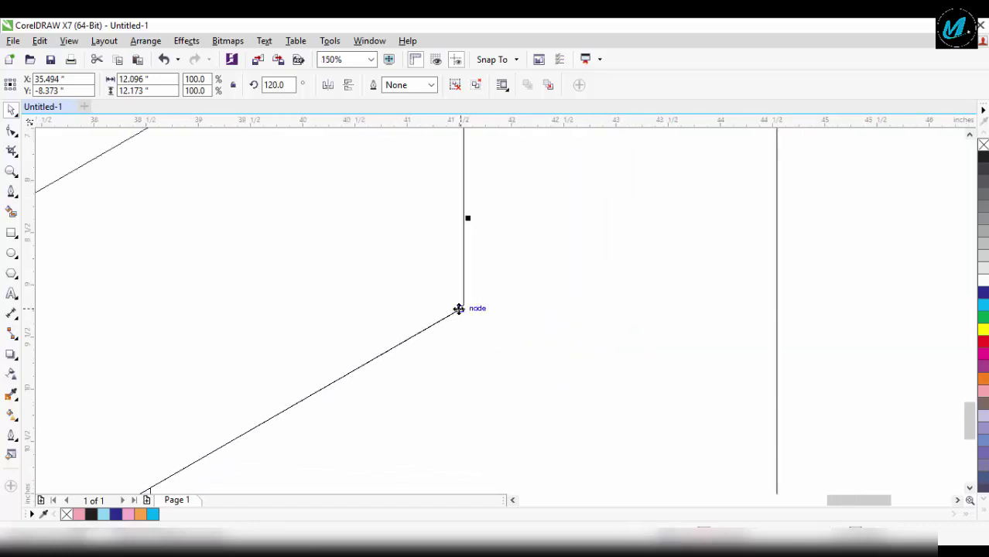
pyautogui.scroll(-3, 457, 308)
pyautogui.scroll(-1, 444, 309)
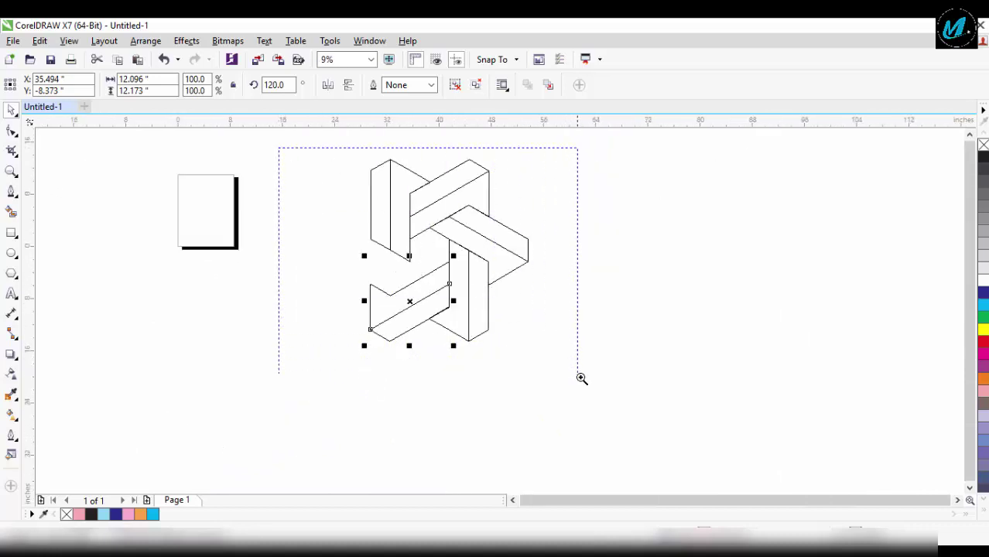
# Step: Rotate the last block to 60° and fit it flush into the final gap
pyautogui.moveTo(420, 226); pyautogui.dragTo(589, 400)
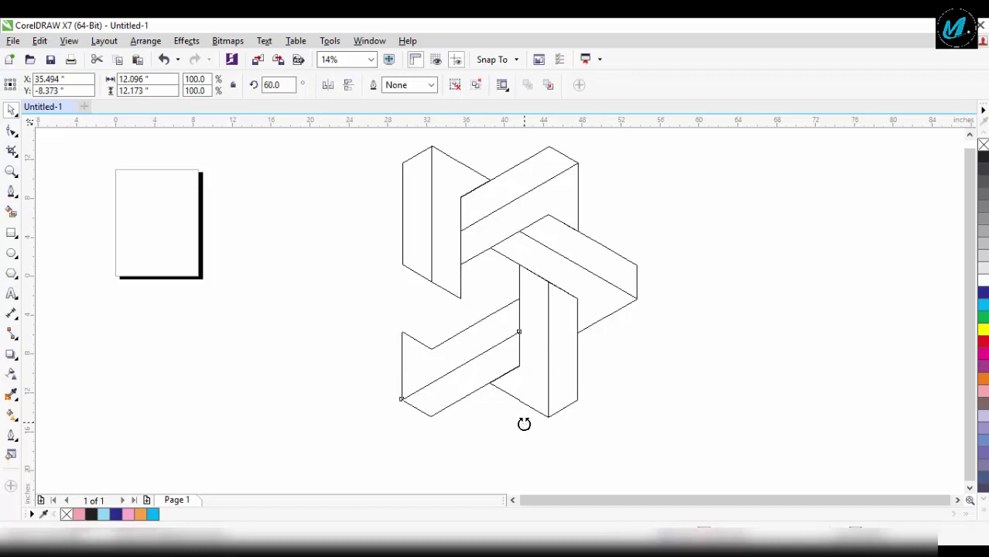
pyautogui.moveTo(524, 424); pyautogui.dragTo(435, 448)
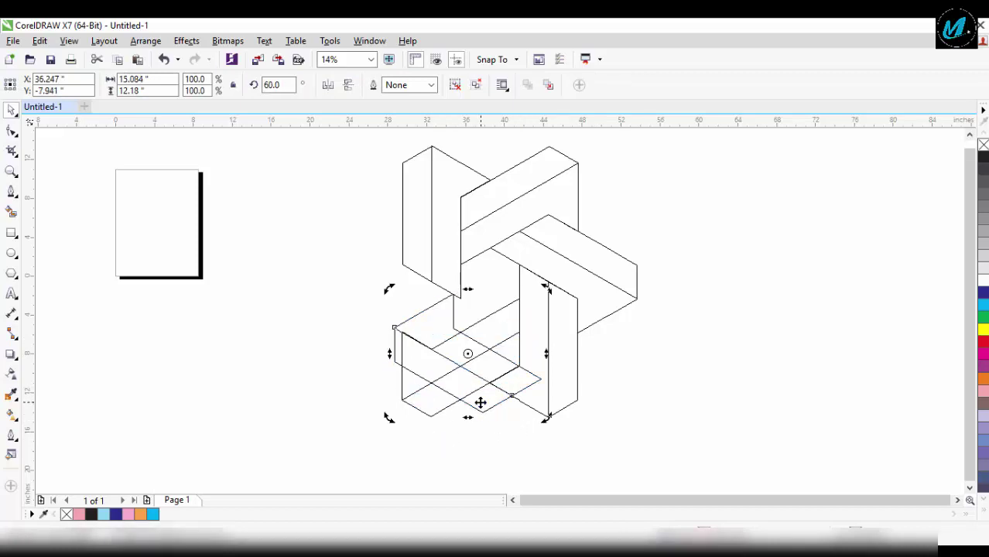
pyautogui.moveTo(480, 403); pyautogui.dragTo(426, 338)
pyautogui.scroll(2, 514, 341)
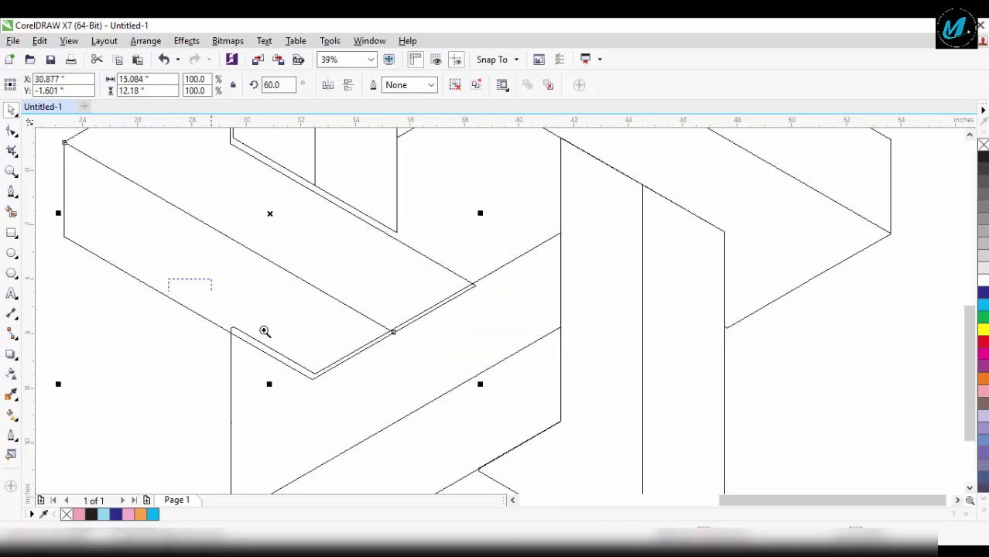
pyautogui.scroll(3, 342, 371)
pyautogui.moveTo(494, 276); pyautogui.dragTo(577, 325)
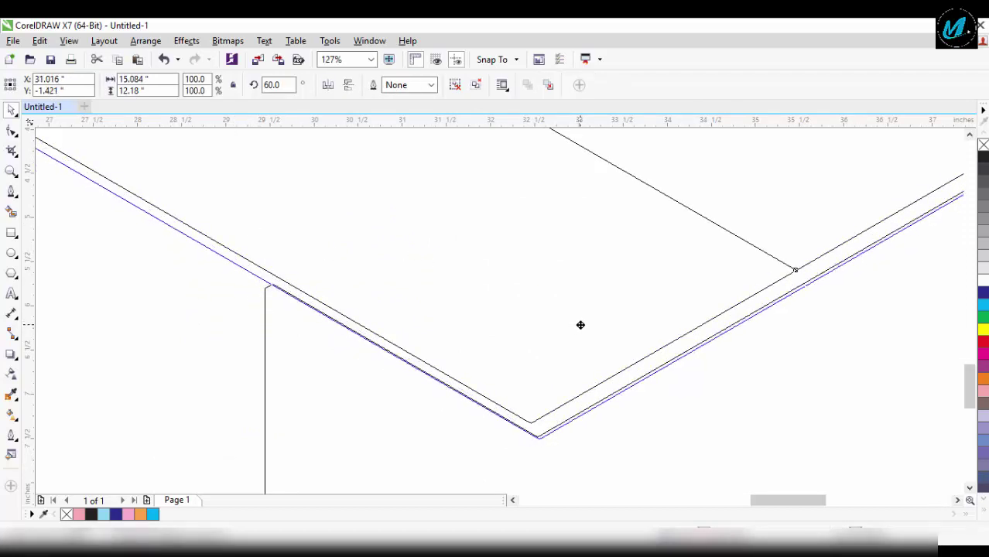
pyautogui.moveTo(577, 325); pyautogui.dragTo(578, 325)
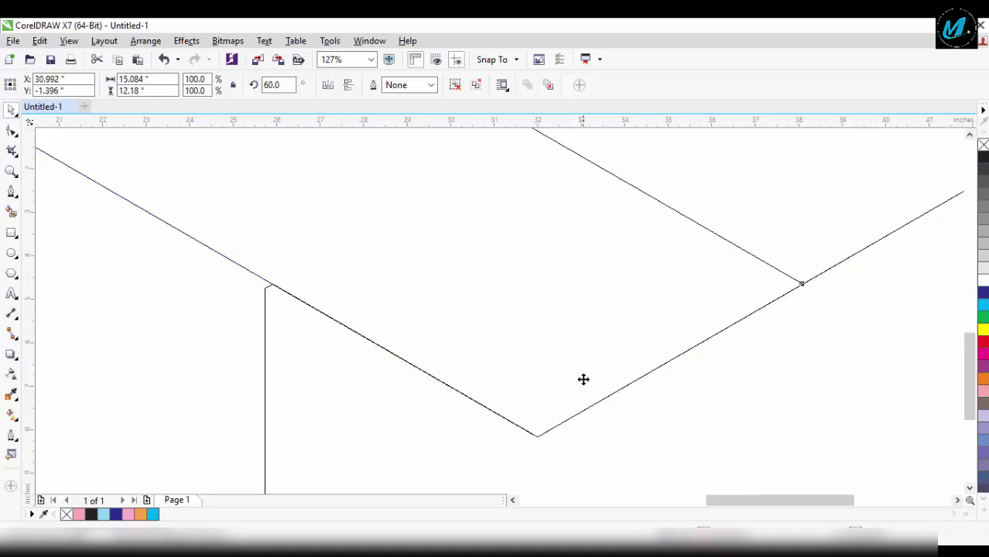
pyautogui.scroll(-2, 583, 380)
pyautogui.scroll(-2, 624, 325)
pyautogui.moveTo(579, 318); pyautogui.dragTo(738, 397)
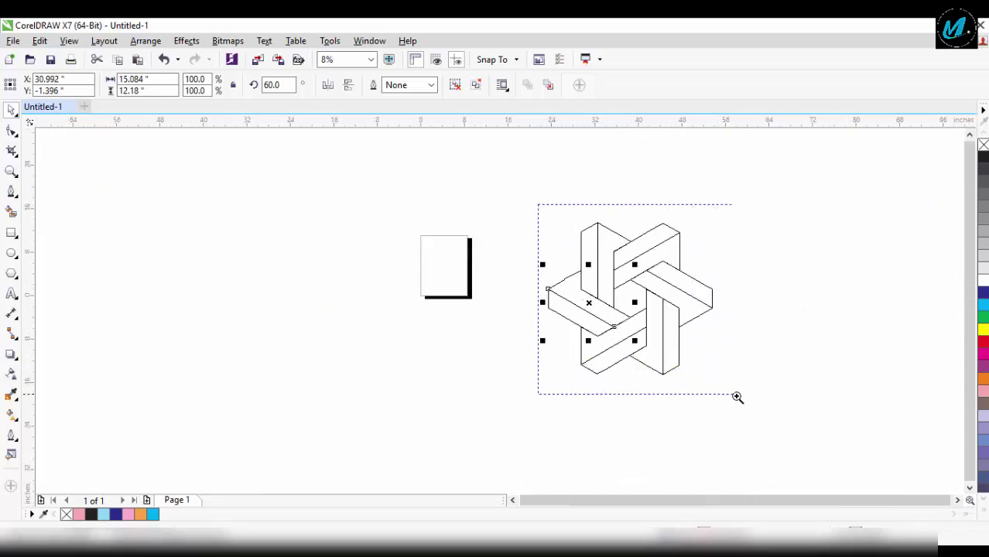
# Step: Switch to Enhanced view to show the colour fills, and shift the whole star left
pyautogui.click(743, 232)
pyautogui.click(69, 41)
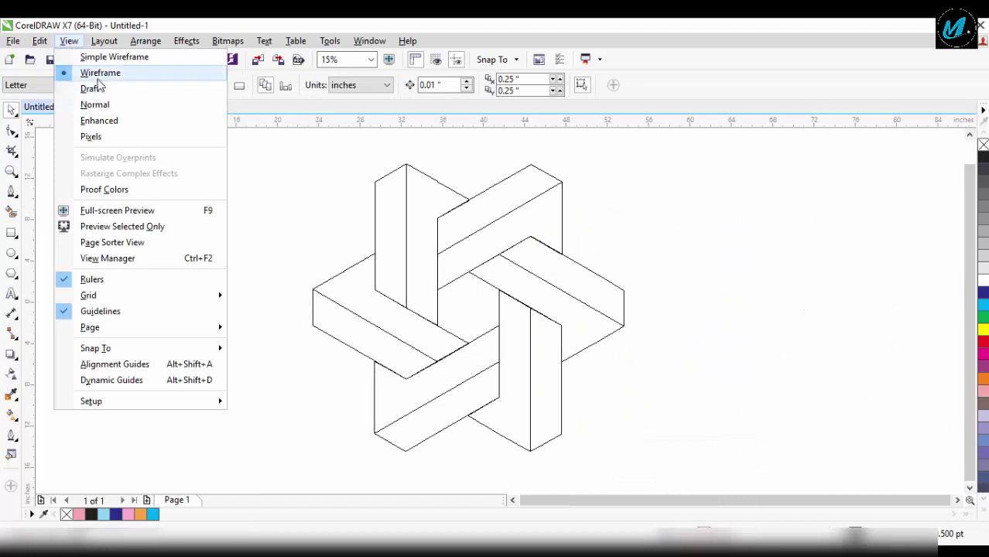
pyautogui.click(101, 121)
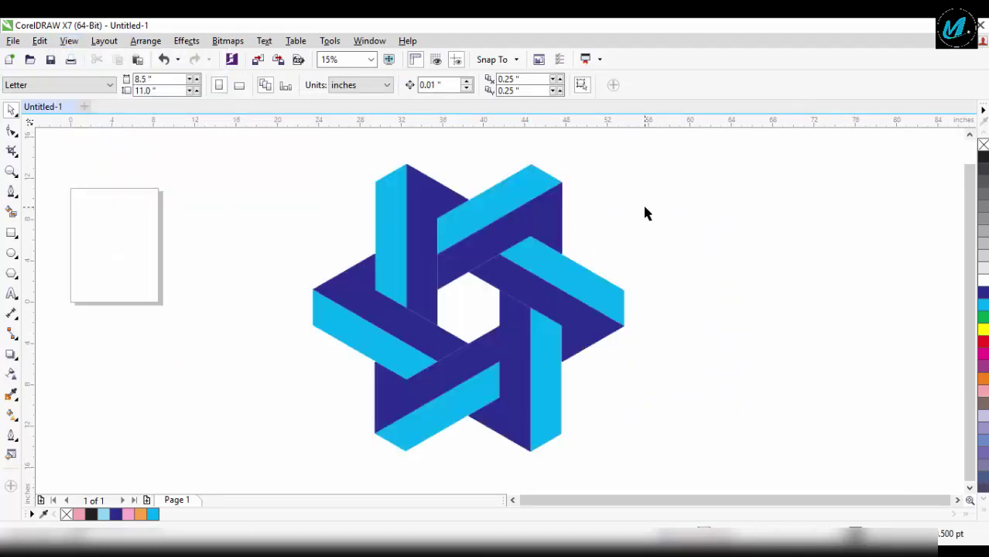
pyautogui.moveTo(249, 144); pyautogui.dragTo(702, 339)
pyautogui.scroll(1, 579, 335)
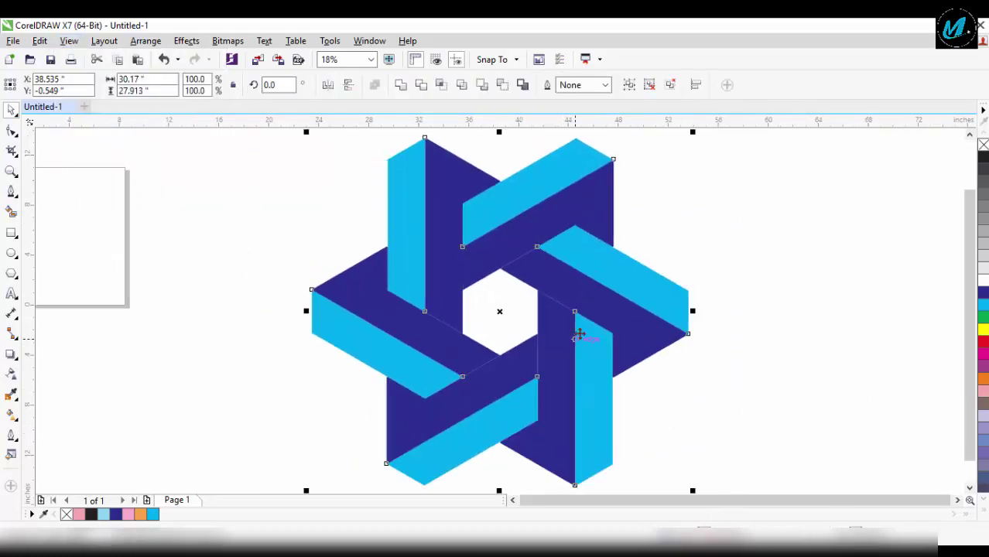
pyautogui.moveTo(599, 291); pyautogui.dragTo(523, 291)
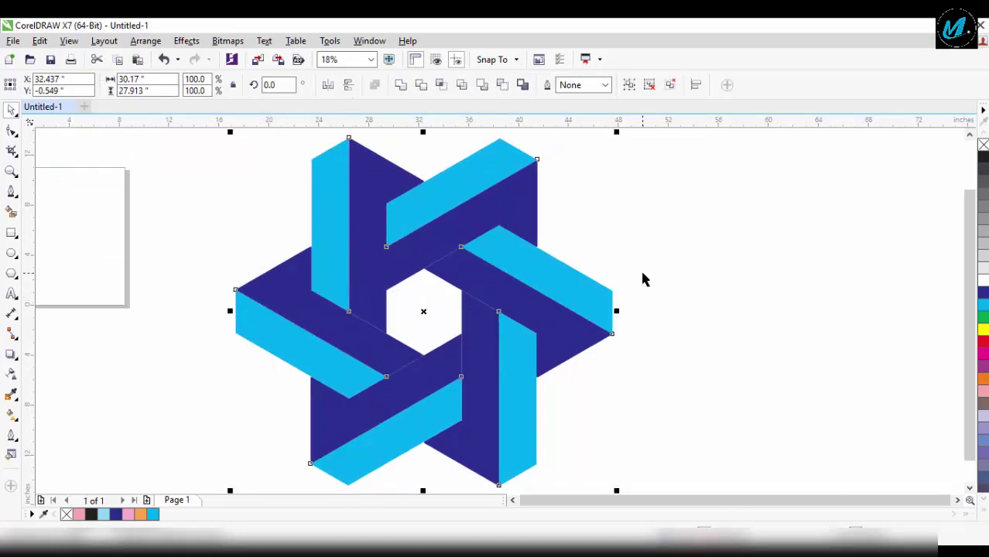
pyautogui.click(641, 268)
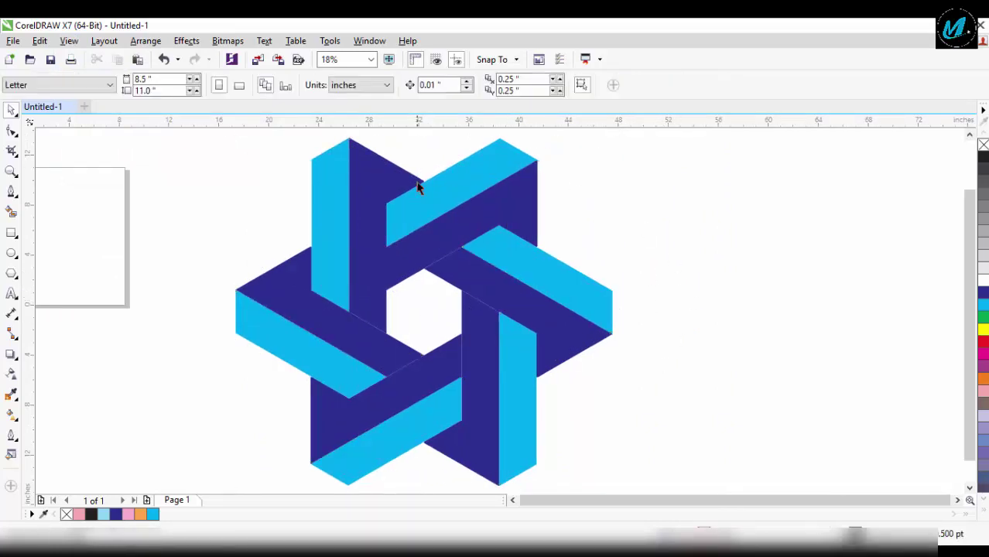
# Step: Zoom in on the star's centre to inspect the joins between blocks
pyautogui.moveTo(391, 220); pyautogui.dragTo(520, 302)
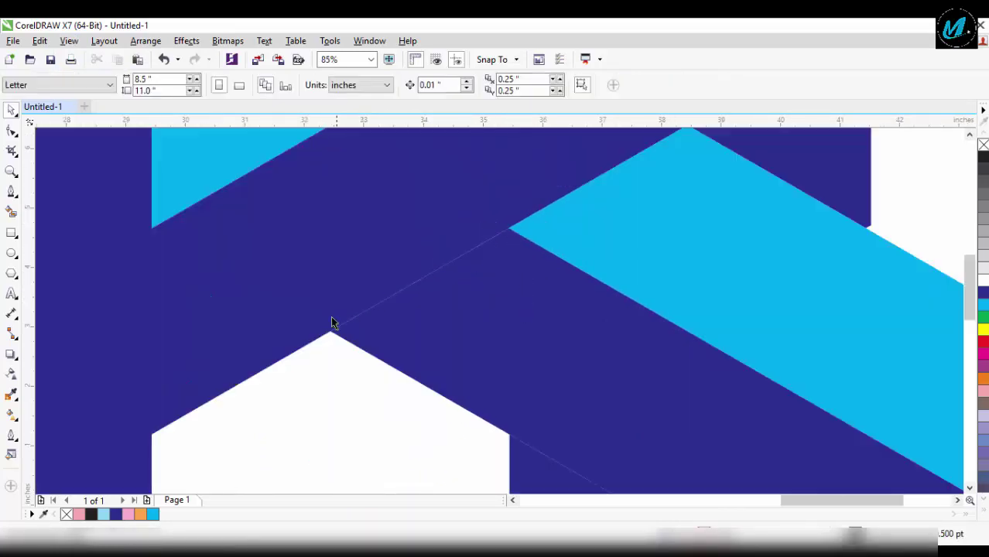
pyautogui.scroll(-3, 333, 322)
pyautogui.scroll(-2, 412, 325)
pyautogui.scroll(5, 407, 331)
pyautogui.scroll(-2, 400, 334)
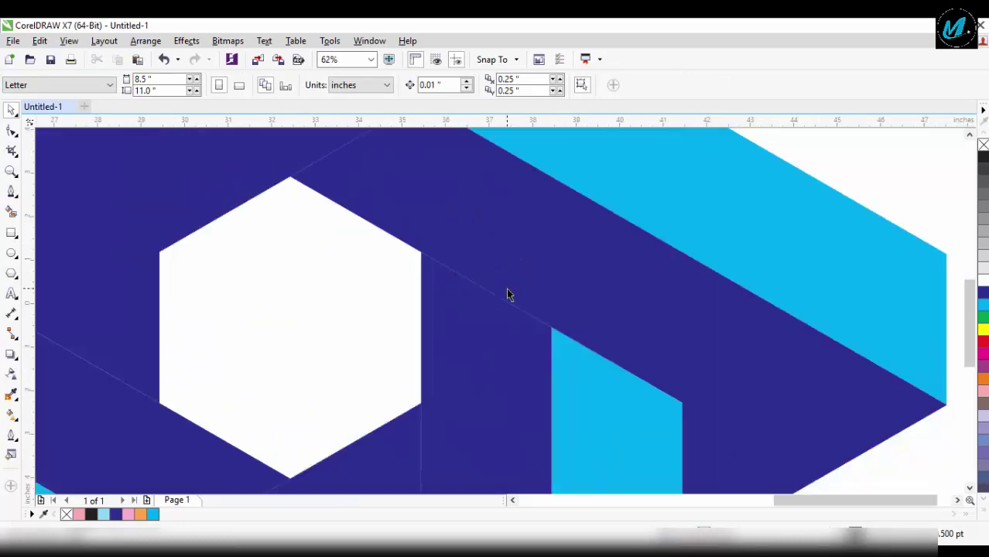
pyautogui.scroll(-3, 507, 294)
pyautogui.scroll(-1, 465, 248)
pyautogui.moveTo(367, 192); pyautogui.dragTo(620, 384)
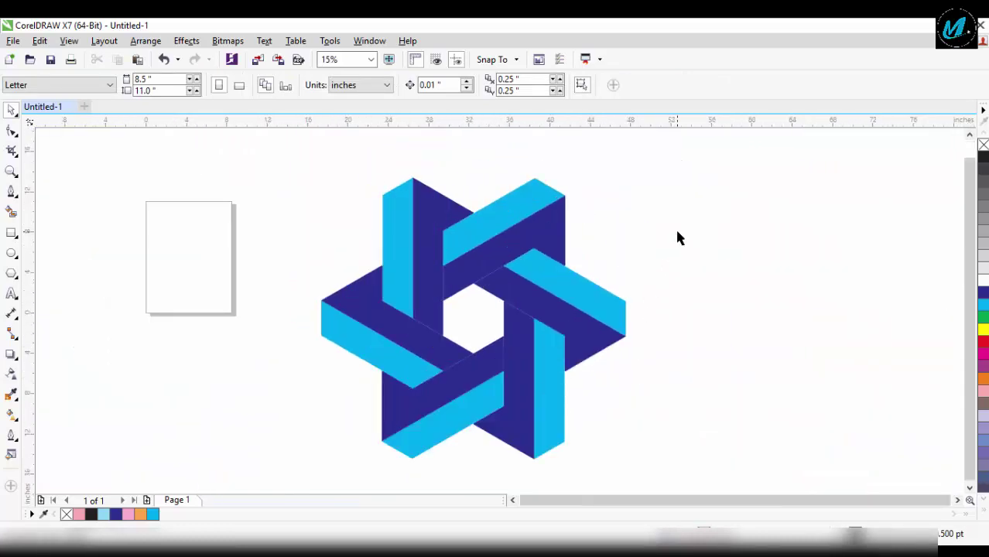
# Step: Give the top-right star arm a hairline outline from the palette
pyautogui.click(486, 281)
pyautogui.moveTo(486, 280); pyautogui.dragTo(529, 263)
pyautogui.hotkey('ctrl', 'z')
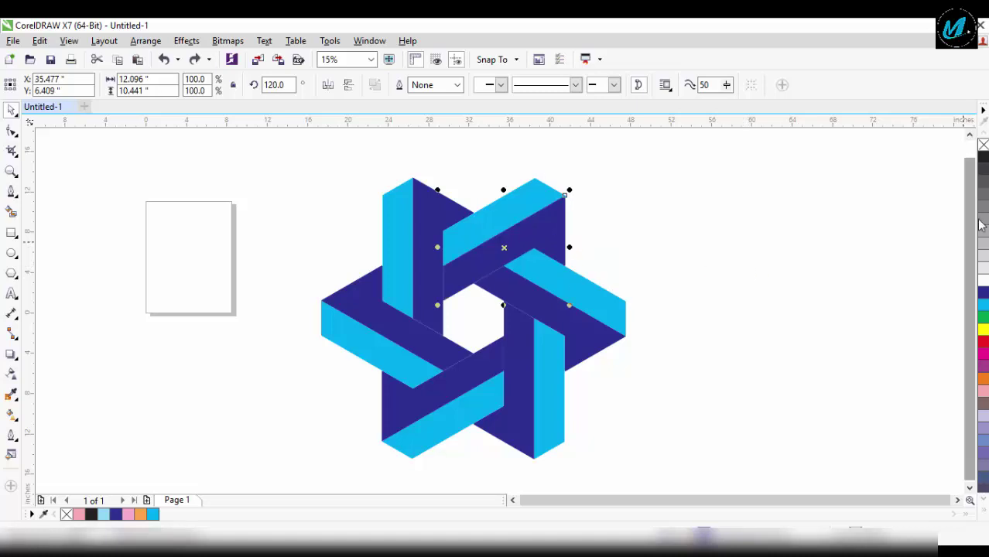
pyautogui.rightClick(983, 294)
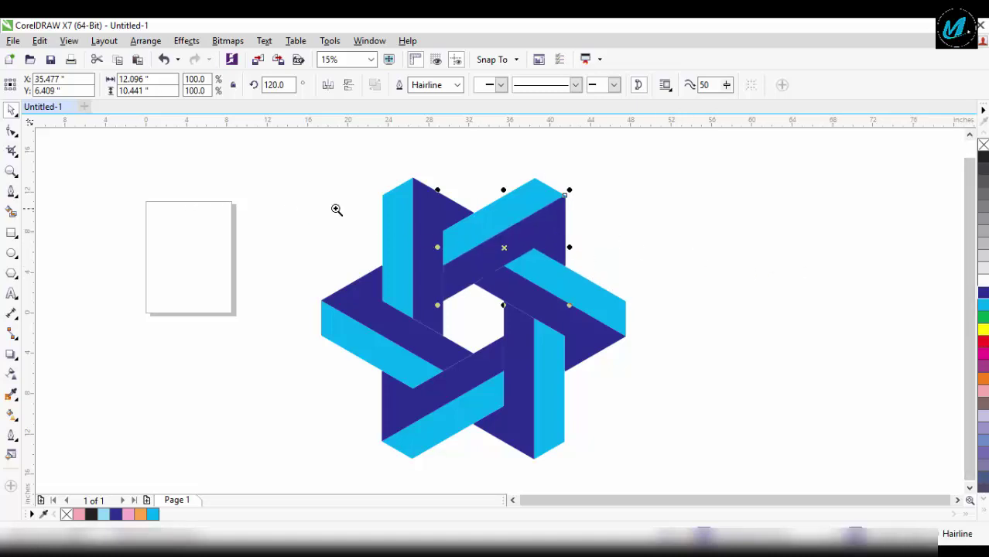
pyautogui.moveTo(555, 384); pyautogui.dragTo(557, 387)
# Step: Check the other star arms, then zoom to fit the whole finished star
pyautogui.click(607, 304)
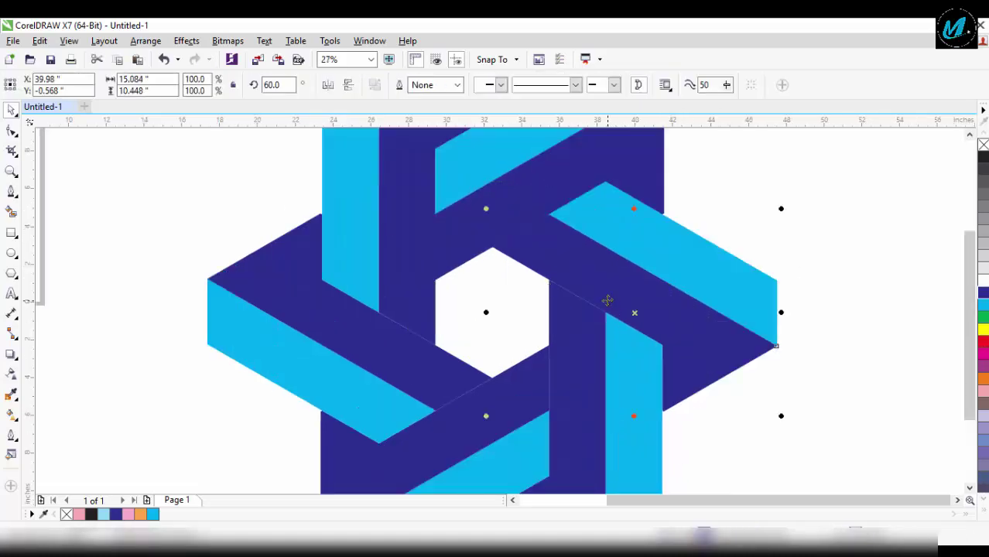
pyautogui.click(570, 362)
pyautogui.click(511, 376)
pyautogui.click(408, 319)
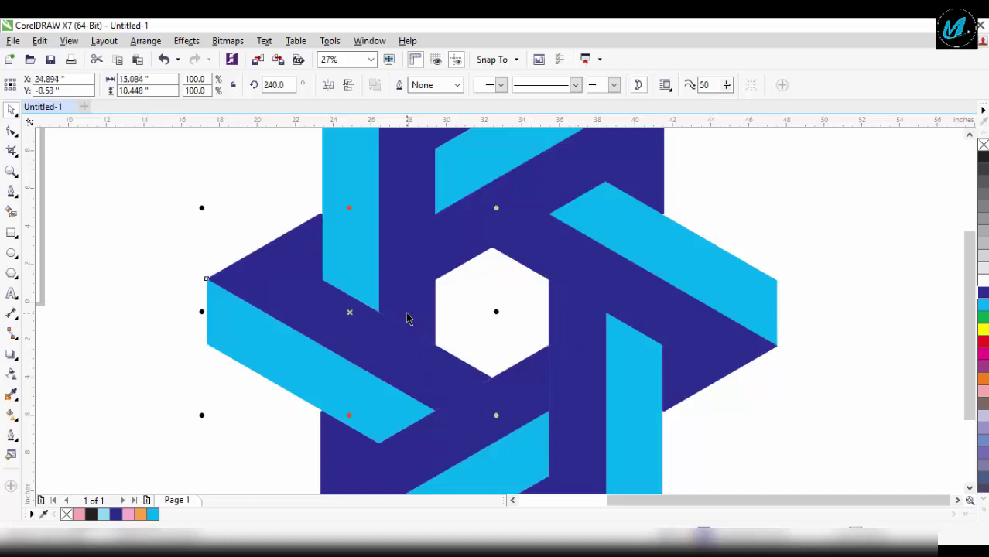
pyautogui.press('Escape')
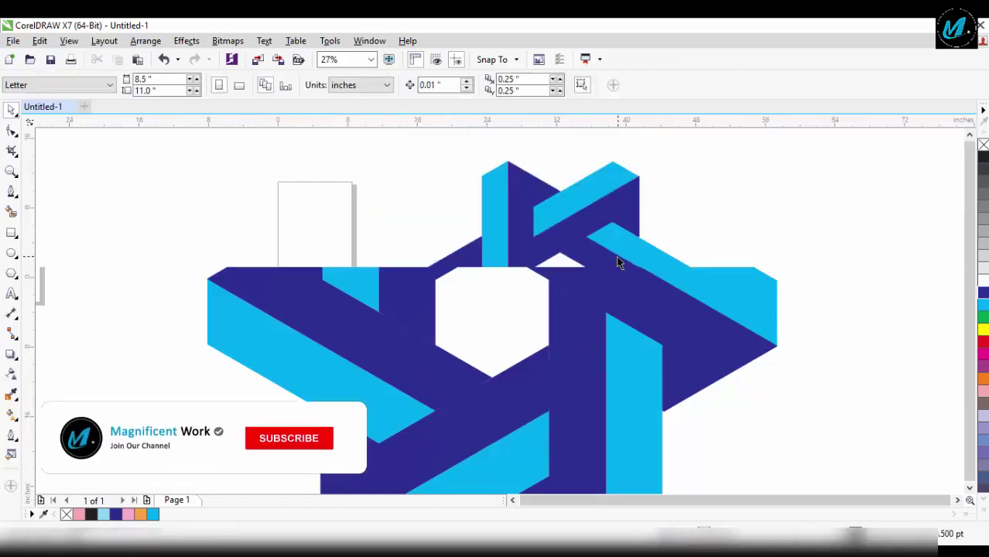
pyautogui.scroll(-2, 616, 256)
pyautogui.moveTo(419, 155); pyautogui.dragTo(742, 407)
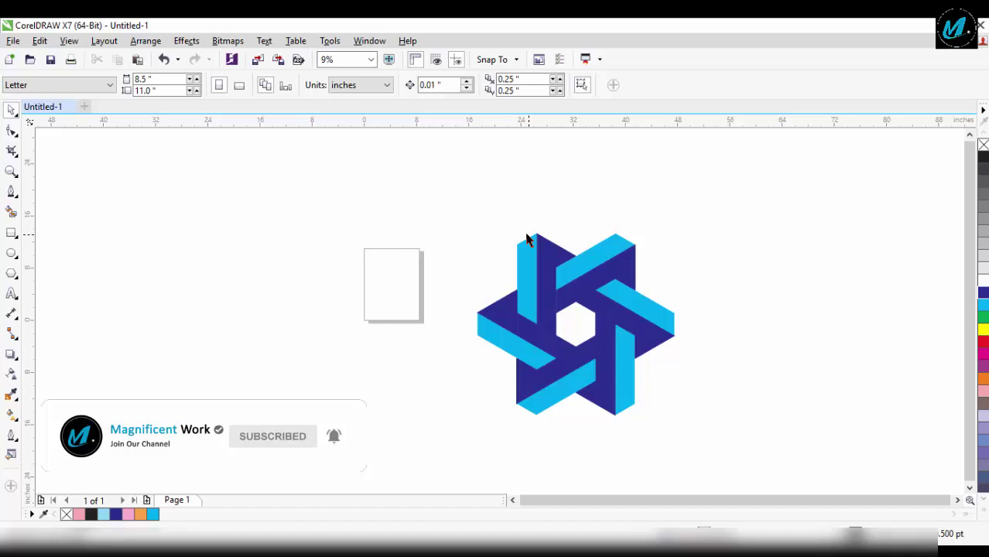
pyautogui.press('F4')
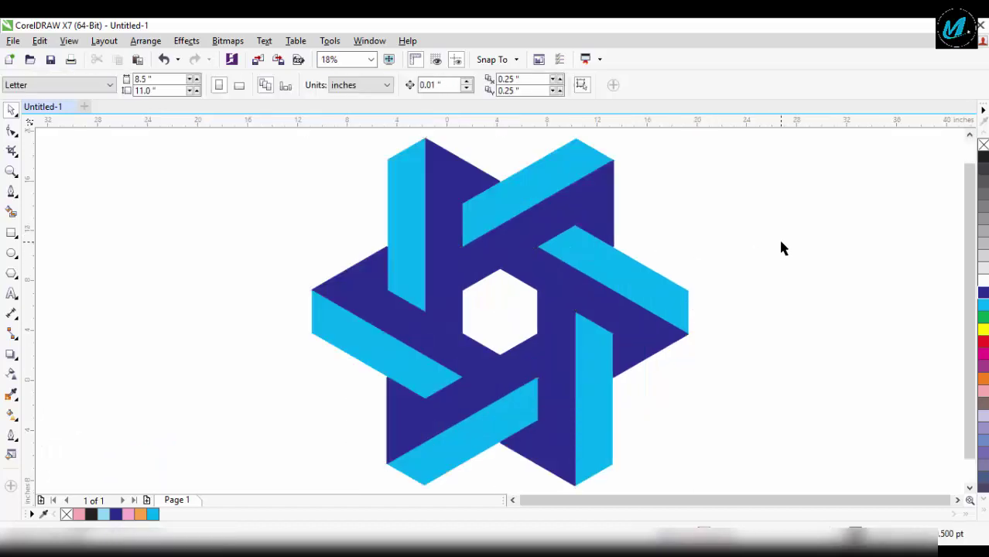